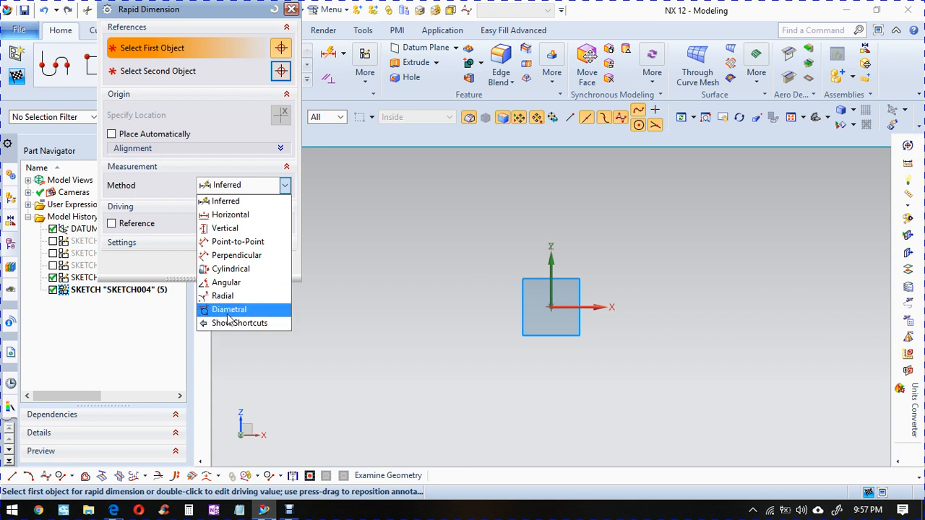
- Leave the dimension command and sketch a slanted line about 4400 long, rising to a point above the sketch origin
click(368, 246)
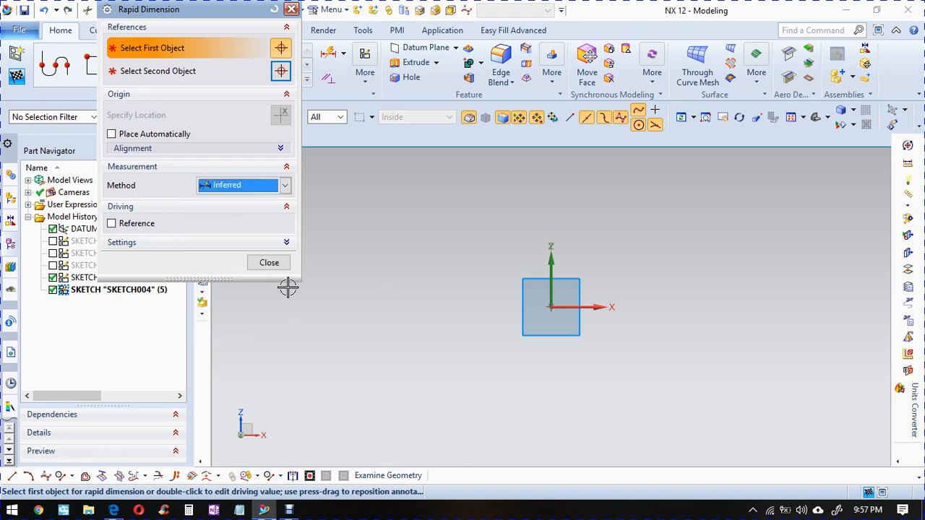
click(275, 262)
key(l)
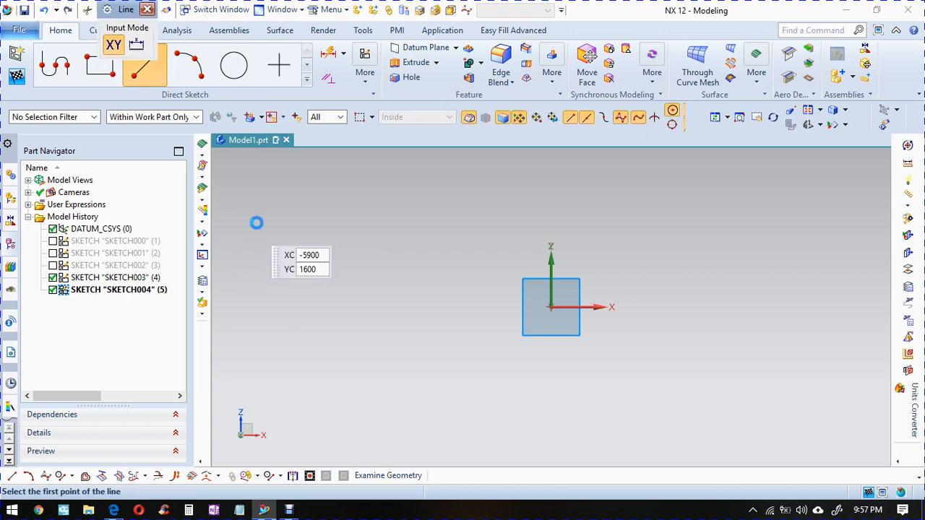
click(376, 316)
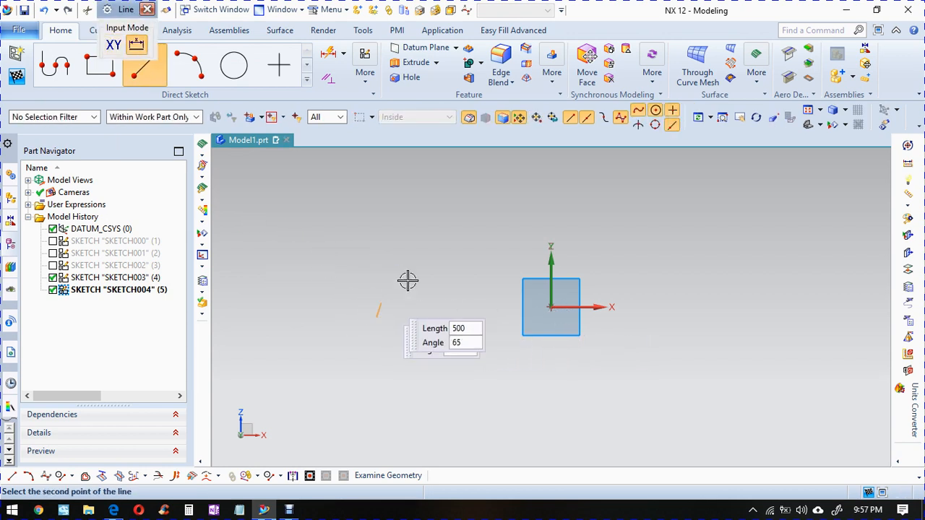
click(561, 188)
click(147, 11)
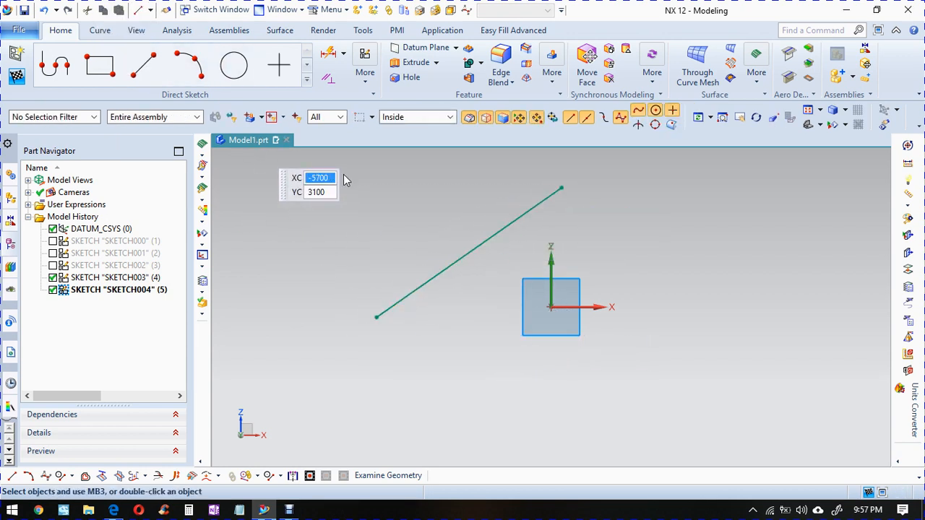
- Add a horizontal Rapid Dimension to the slanted line and place it above the line
key(d)
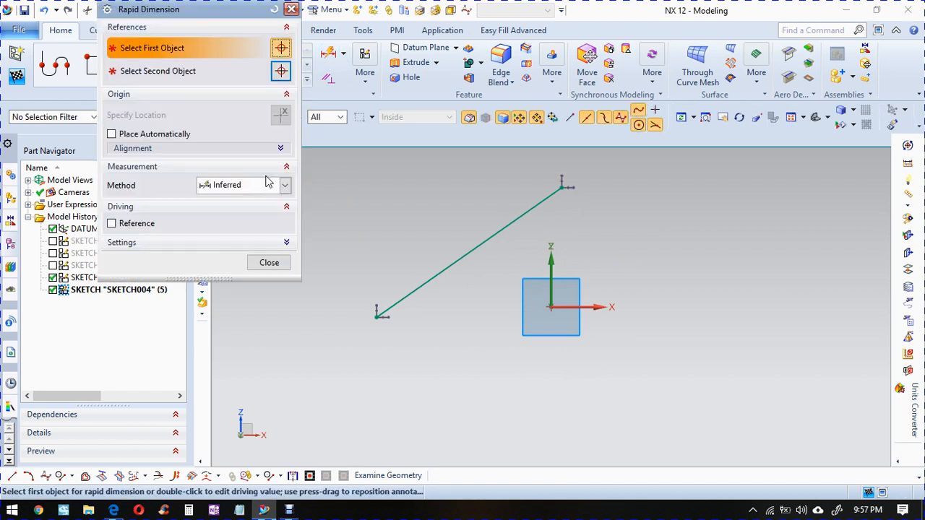
click(259, 186)
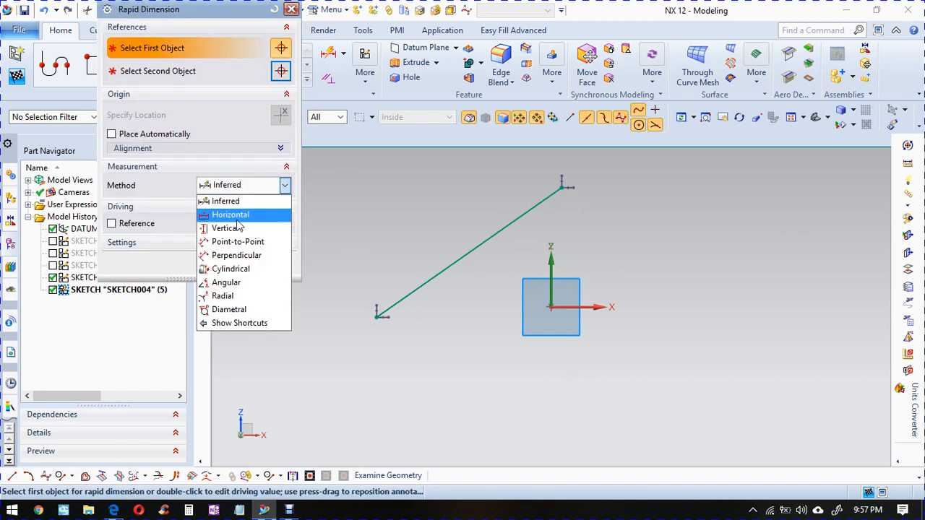
click(236, 216)
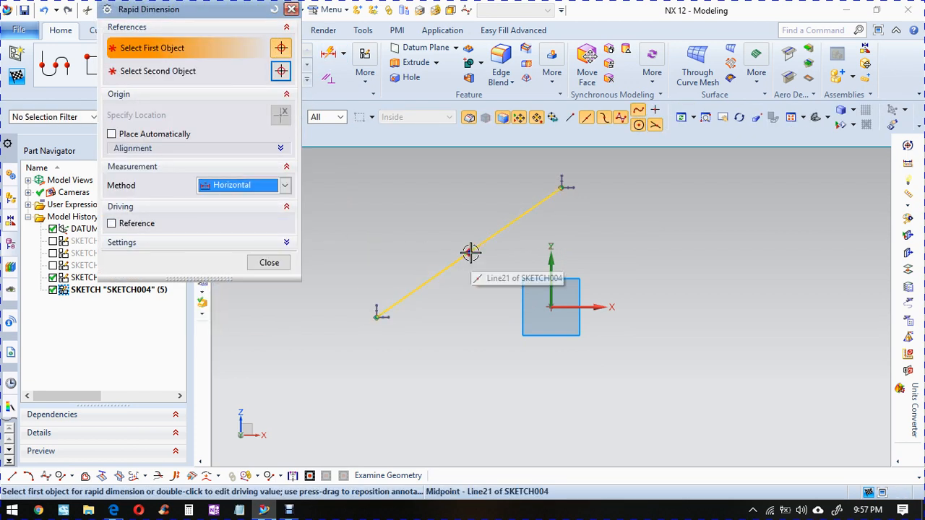
click(496, 231)
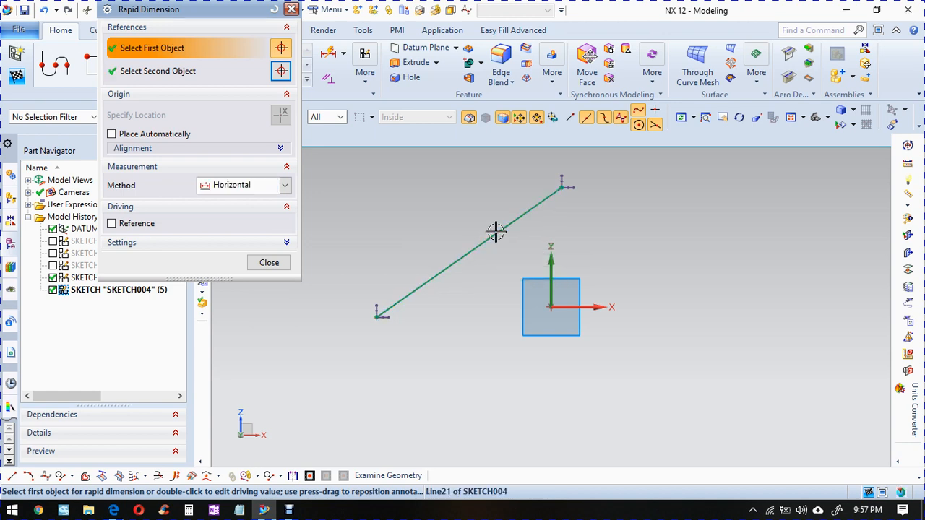
scroll(475, 270, down, 3)
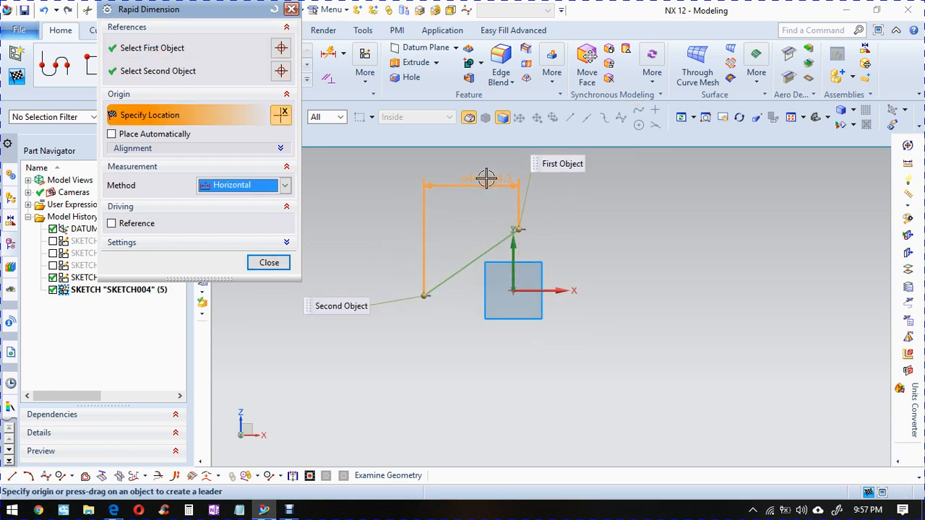
click(467, 177)
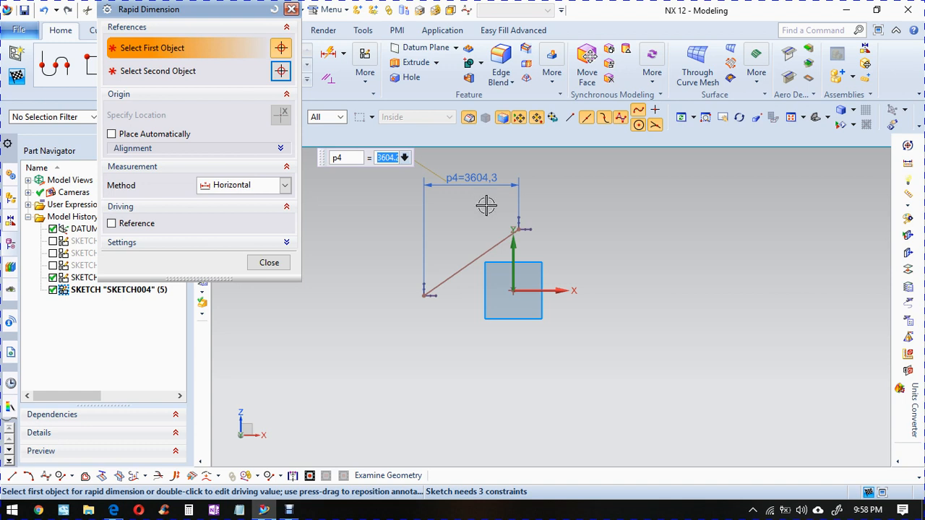
- Add a vertical dimension to the slanted line and place it beside the line's lower end
click(285, 185)
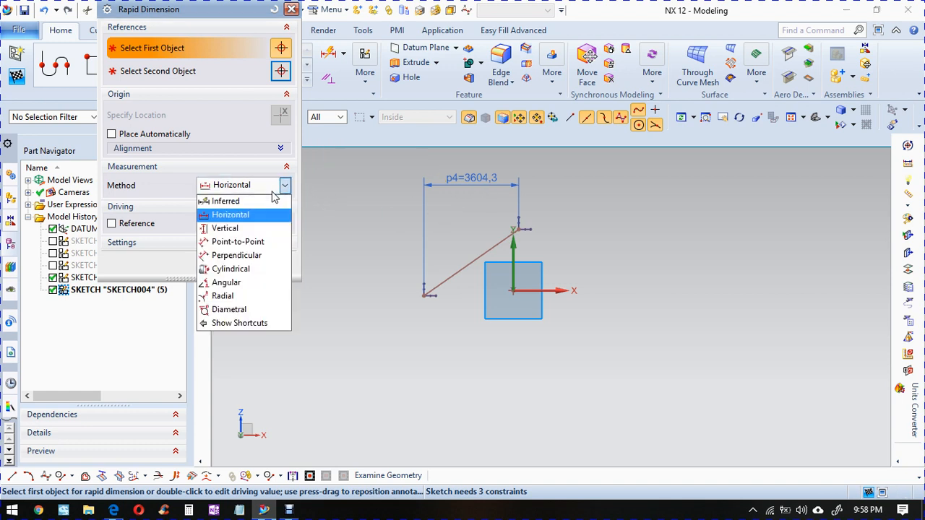
click(254, 228)
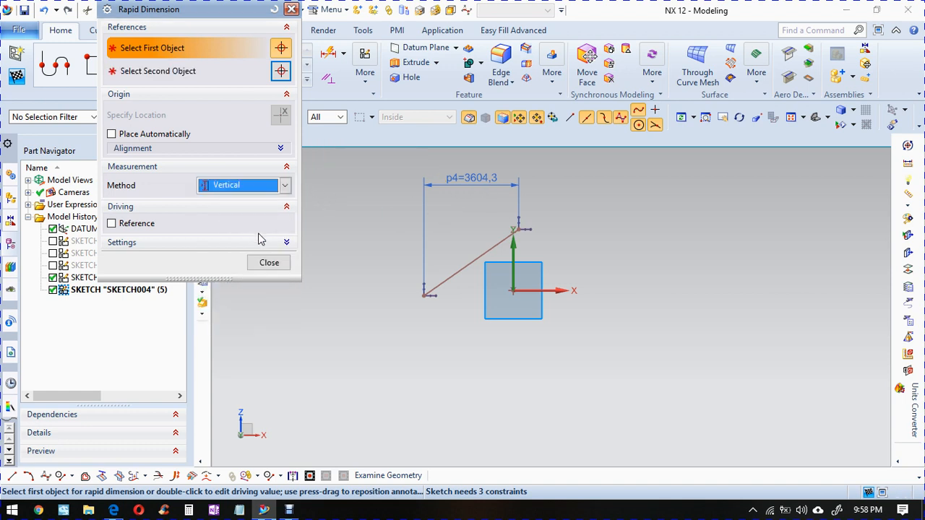
click(489, 246)
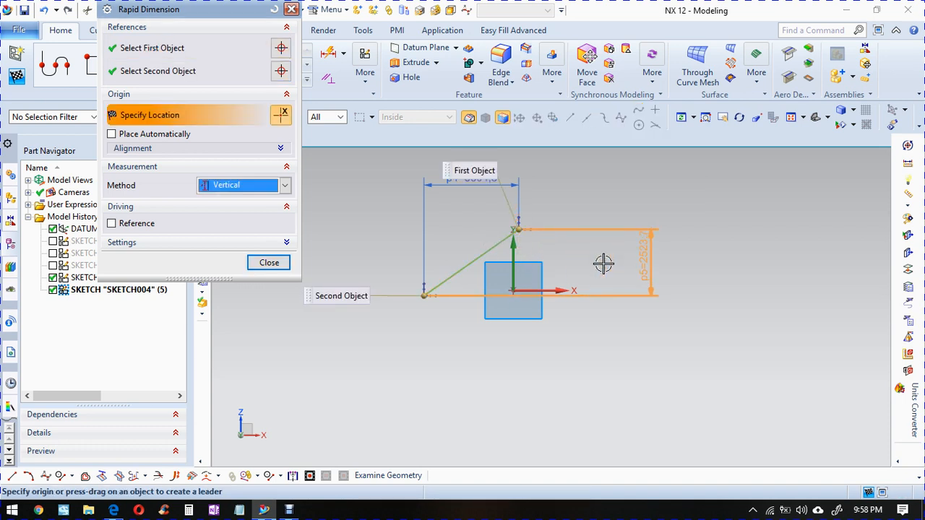
click(343, 264)
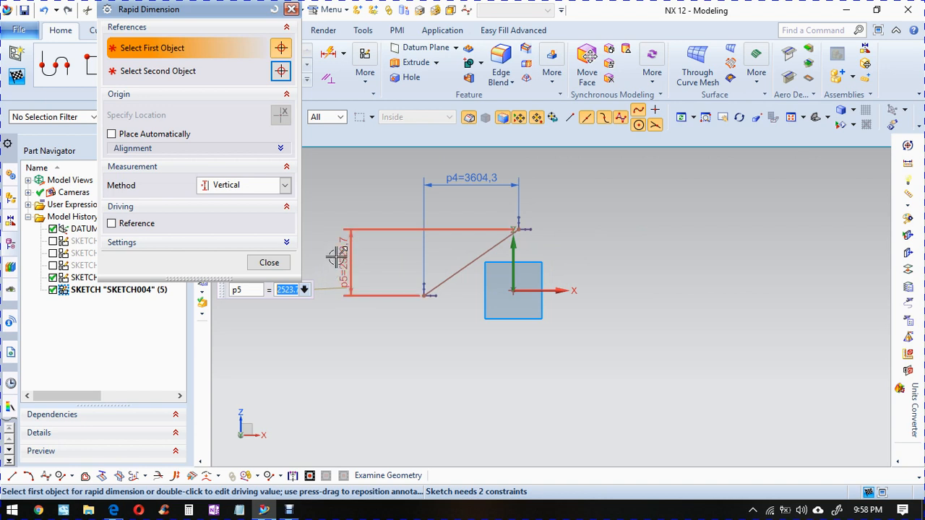
- Try to add a point-to-point dimension along the slanted line, placed below it, and then leave the dimension command
click(265, 190)
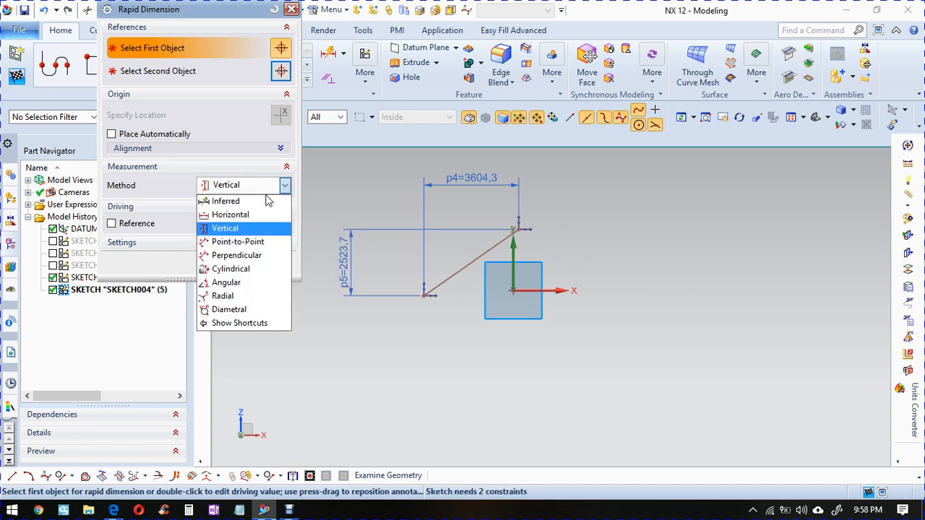
click(252, 243)
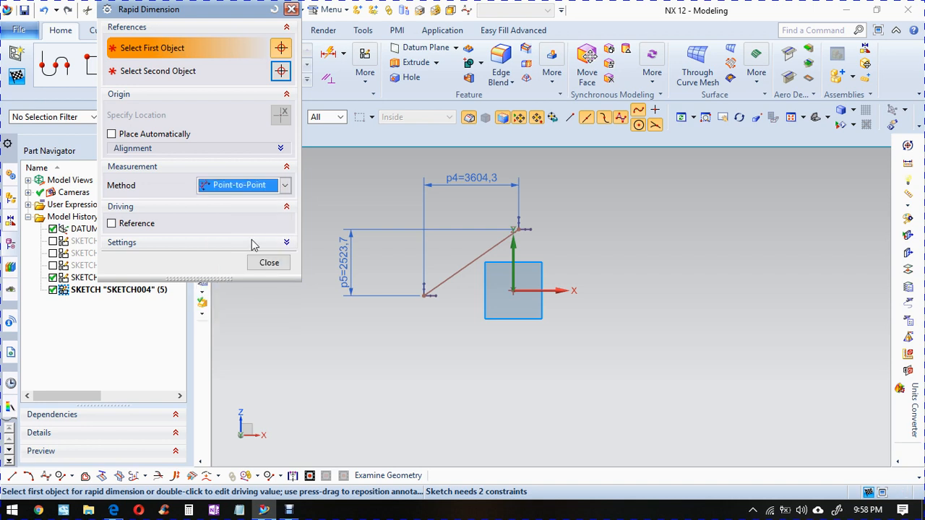
click(501, 250)
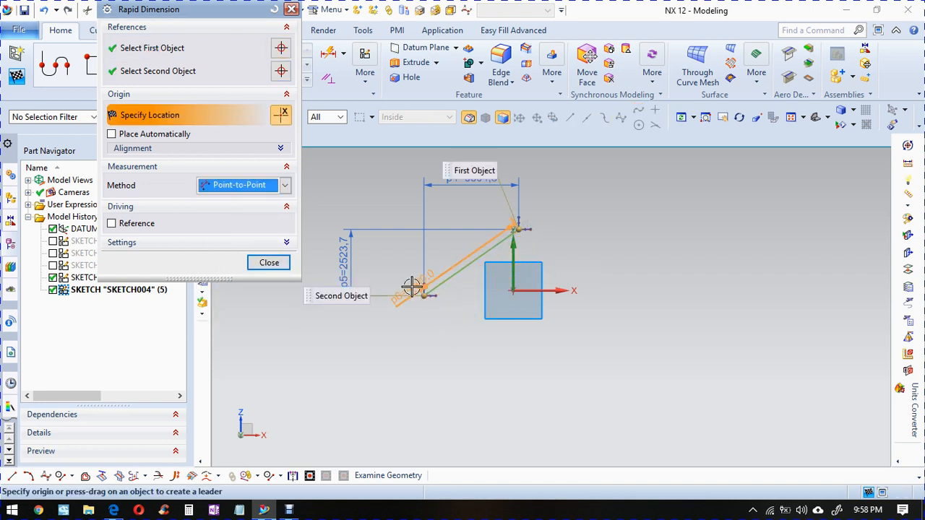
click(510, 320)
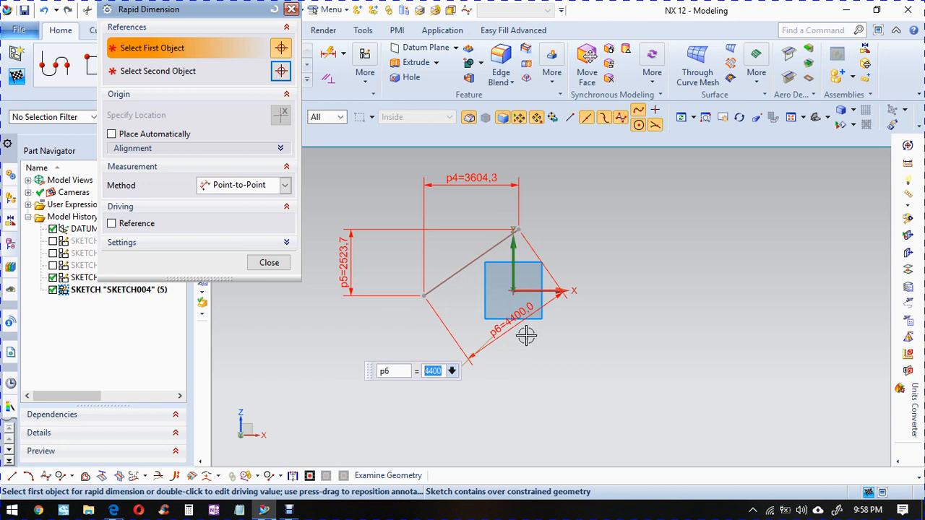
key(Escape)
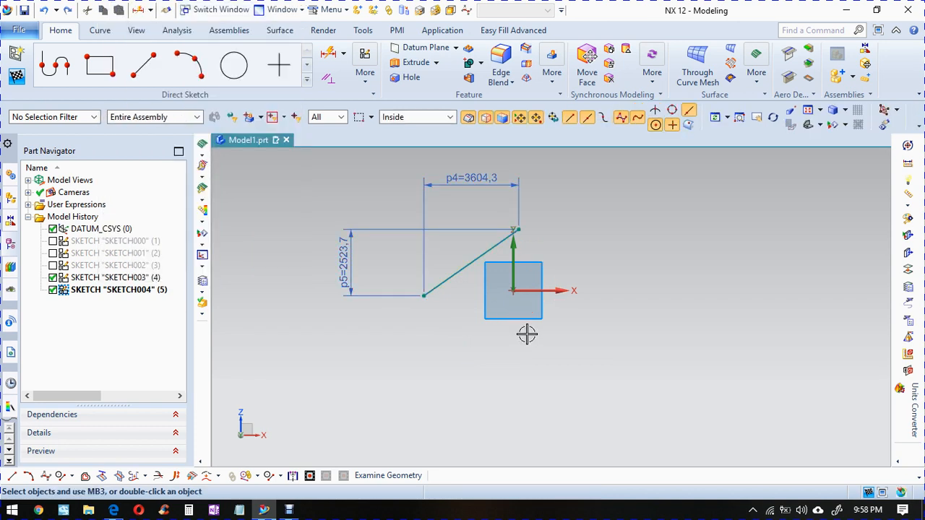
- Add a perpendicular dimension from the slanted line to the sketch origin, placed below the line's lower end
click(328, 53)
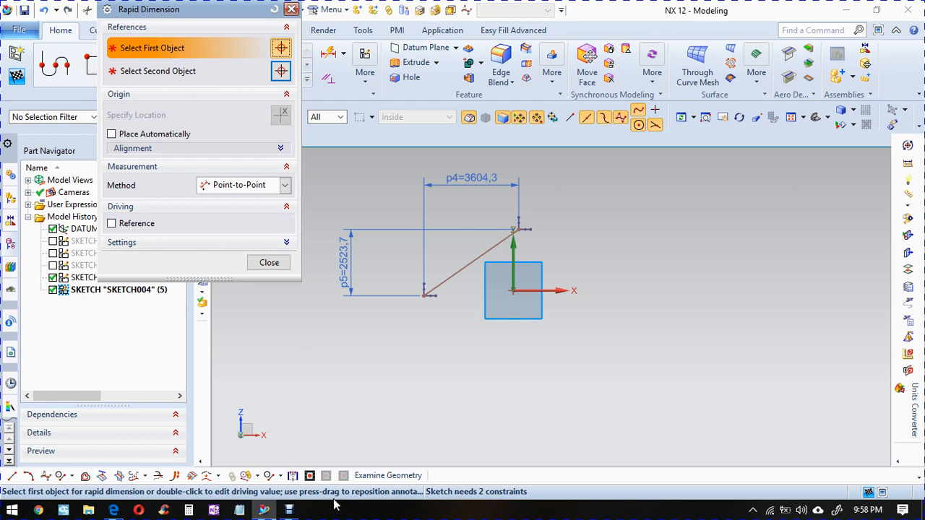
click(289, 510)
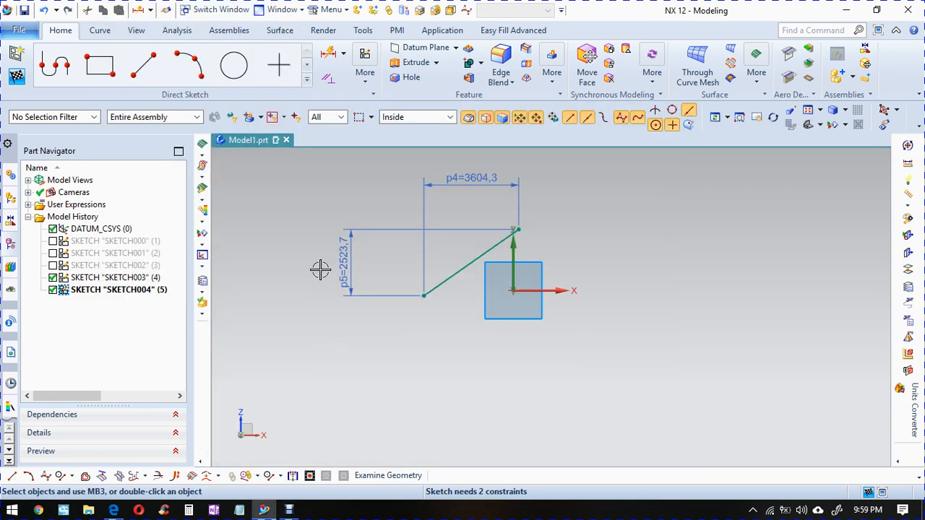
click(329, 52)
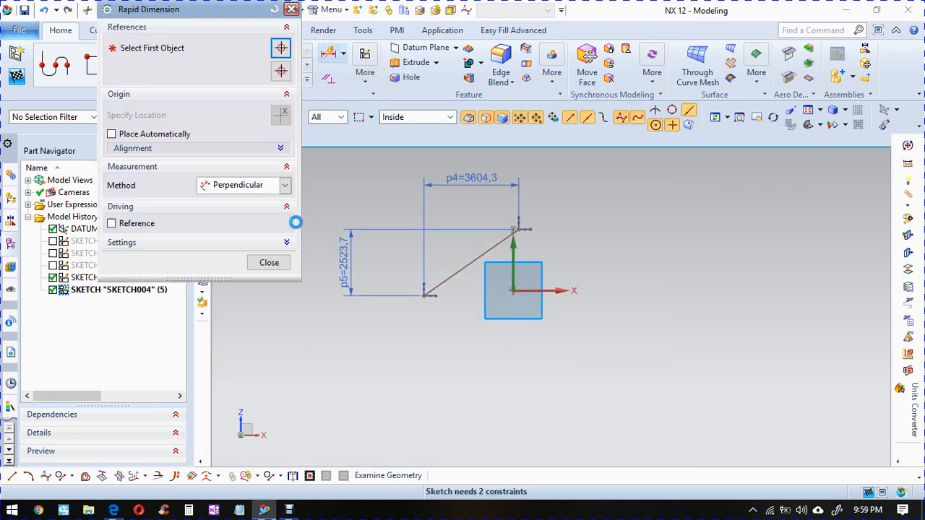
click(242, 185)
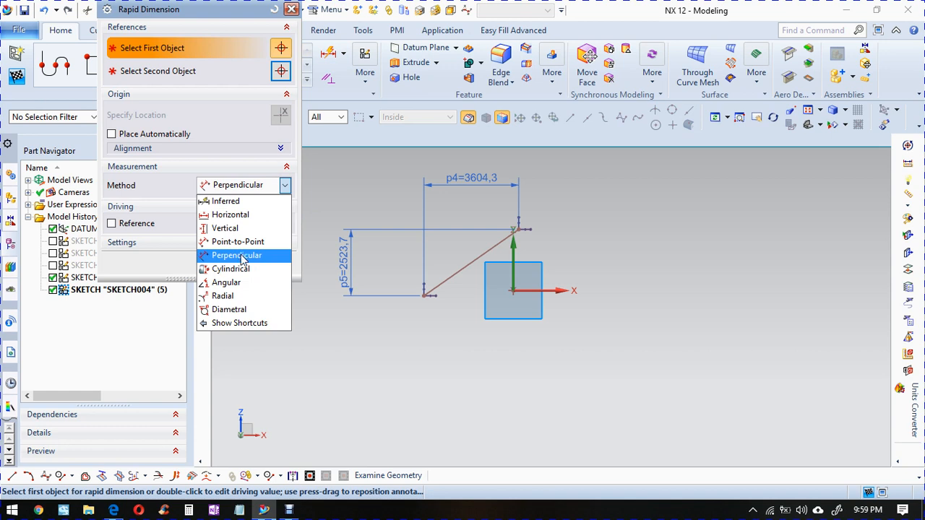
click(242, 257)
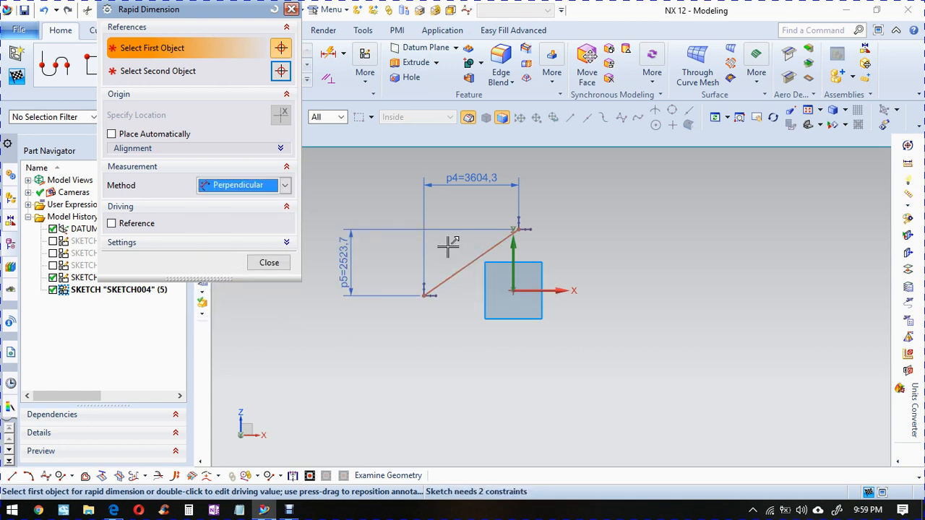
click(471, 265)
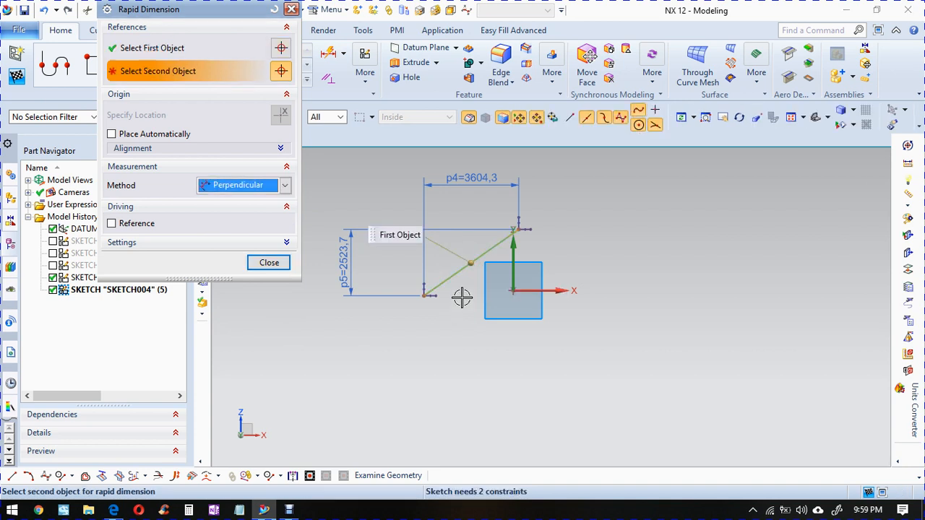
click(513, 291)
click(600, 299)
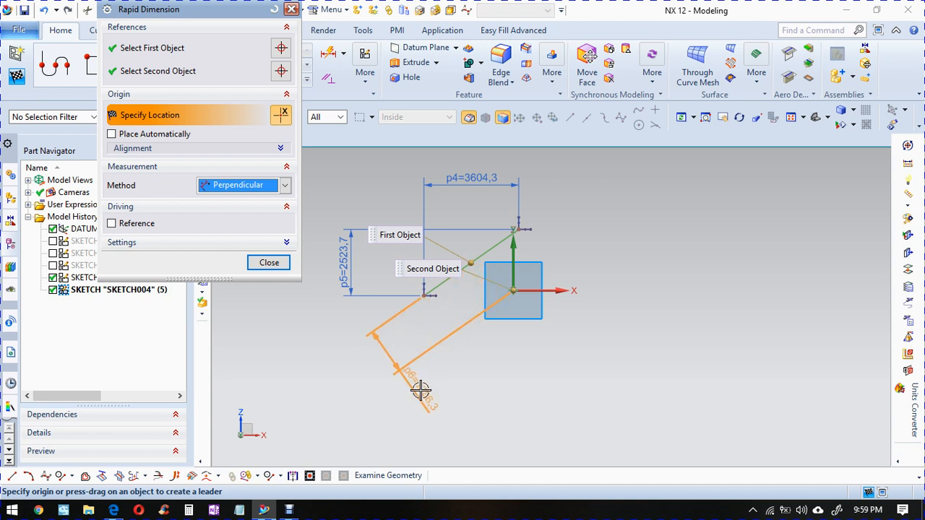
click(419, 398)
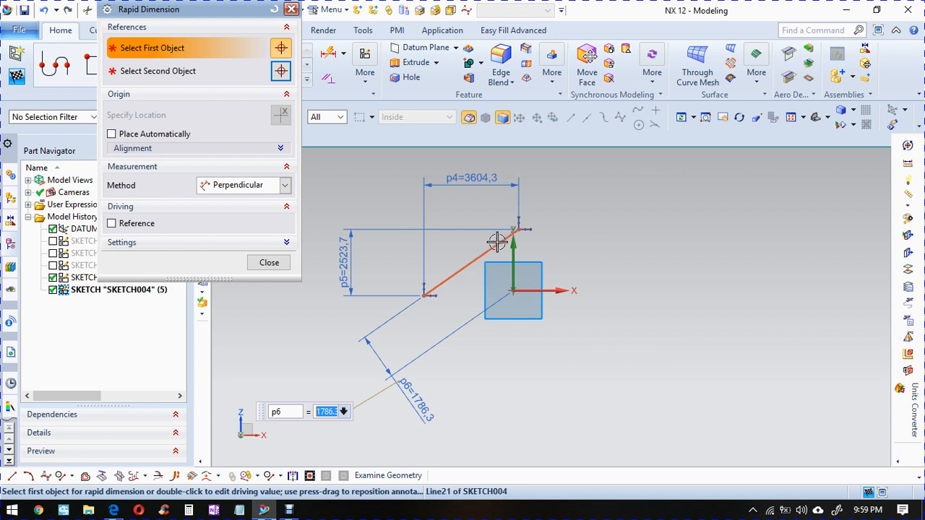
click(291, 9)
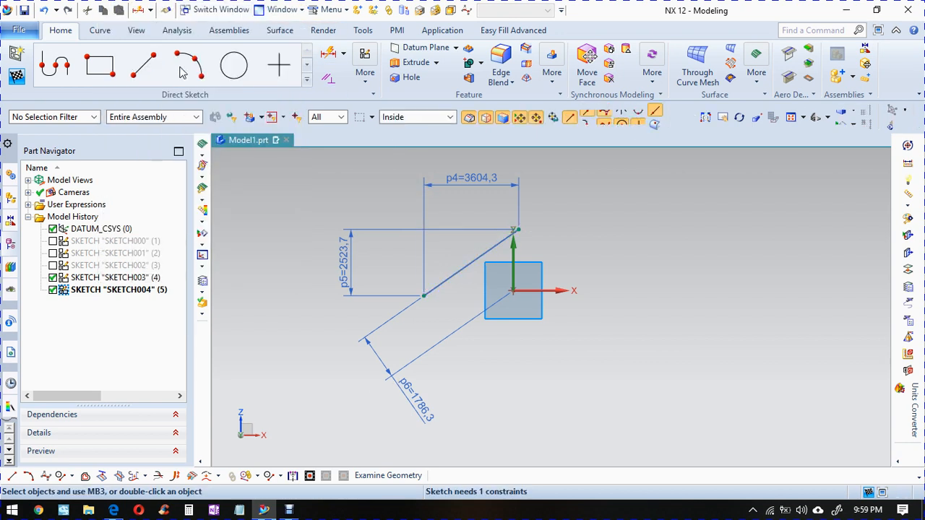
- Draw a line about 3190 long at about 304 degrees from the slanted line's midpoint, past the sketch origin
click(142, 67)
click(469, 260)
click(518, 331)
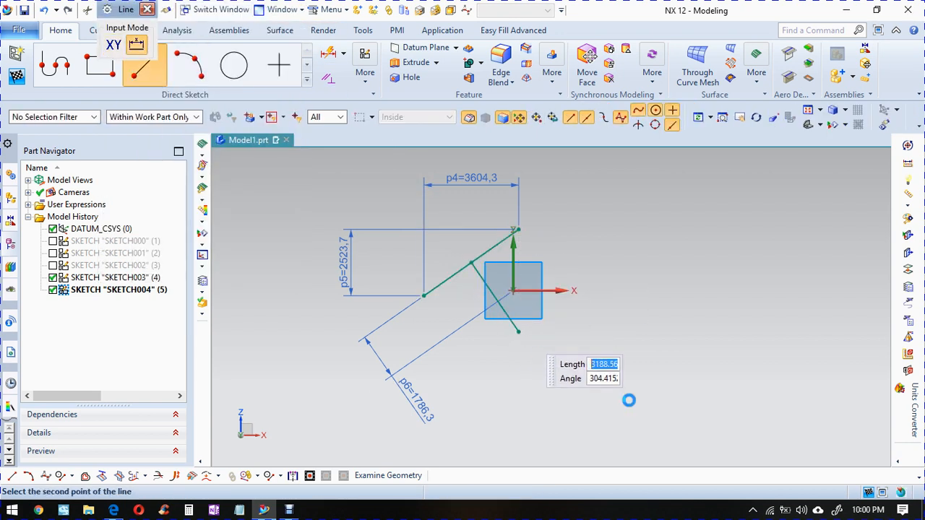
key(Escape)
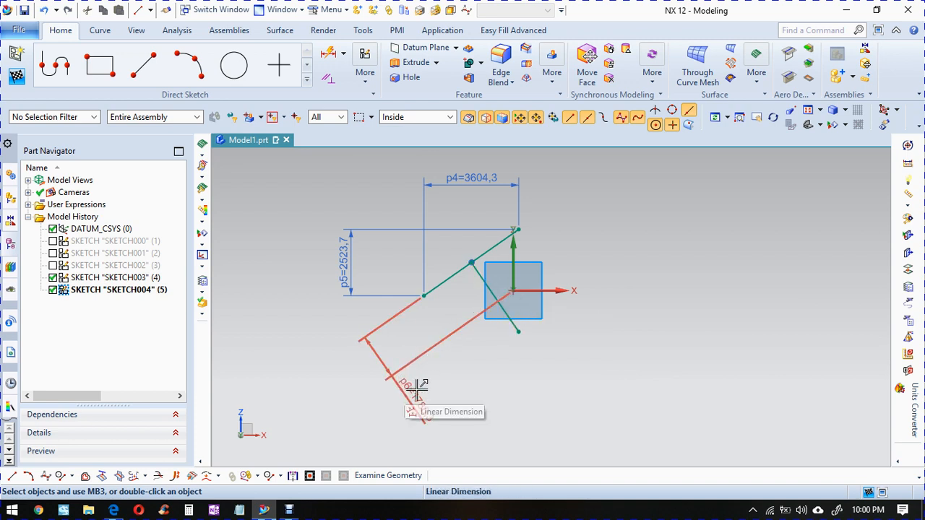
- Undo the line drawn from the midpoint and the perpendicular dimension to the origin
key(ctrl+z)
key(ctrl+z)
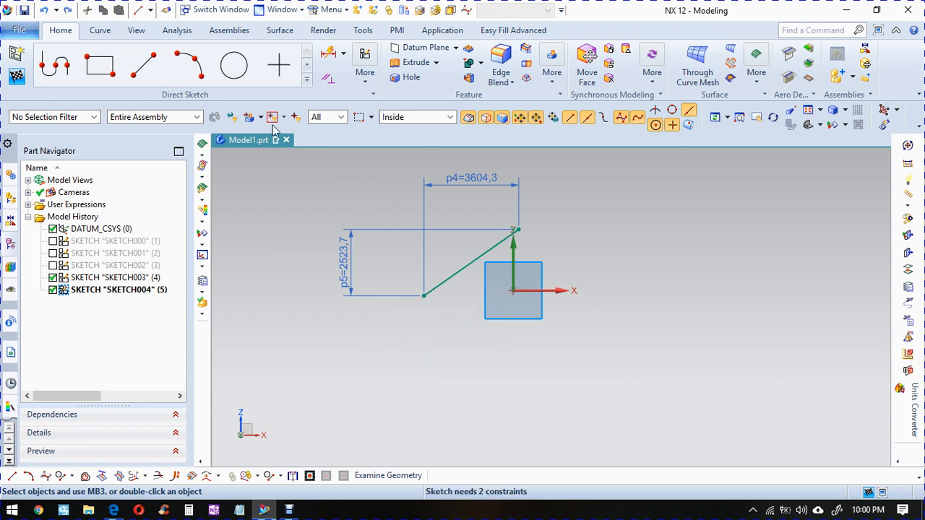
- Add an angular dimension between the slanted line and the sketch's vertical axis, placed below the line's lower end
click(239, 186)
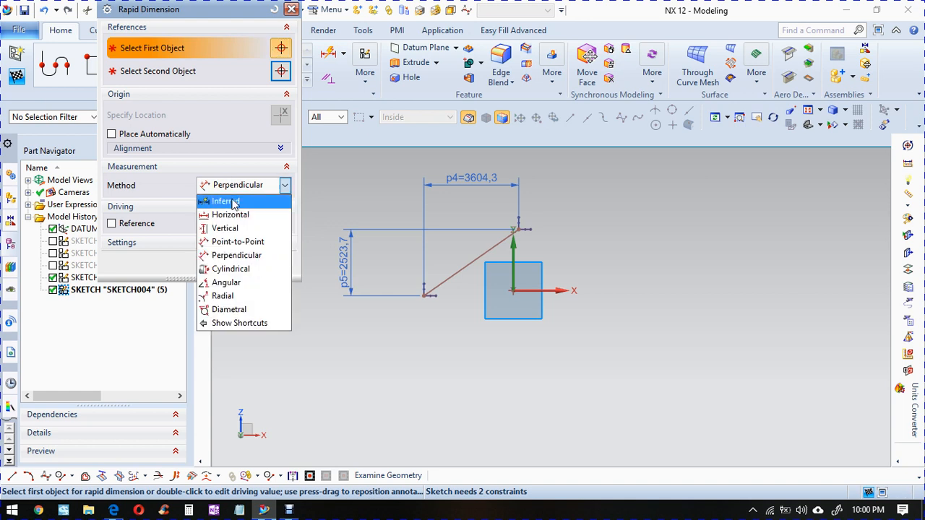
click(230, 282)
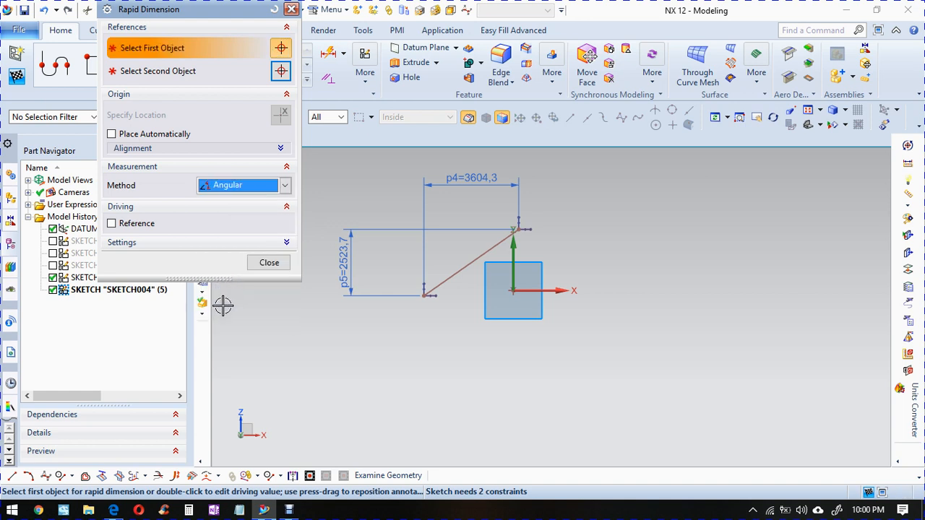
click(446, 282)
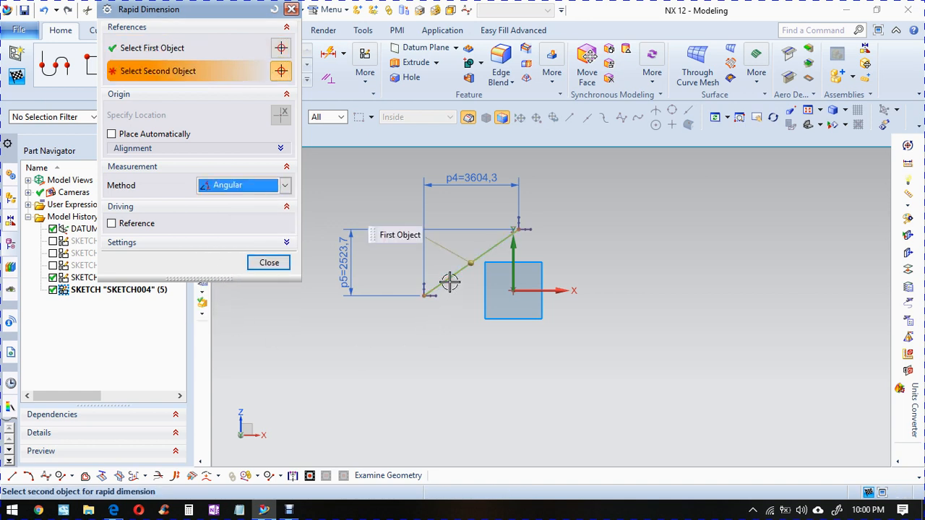
click(514, 265)
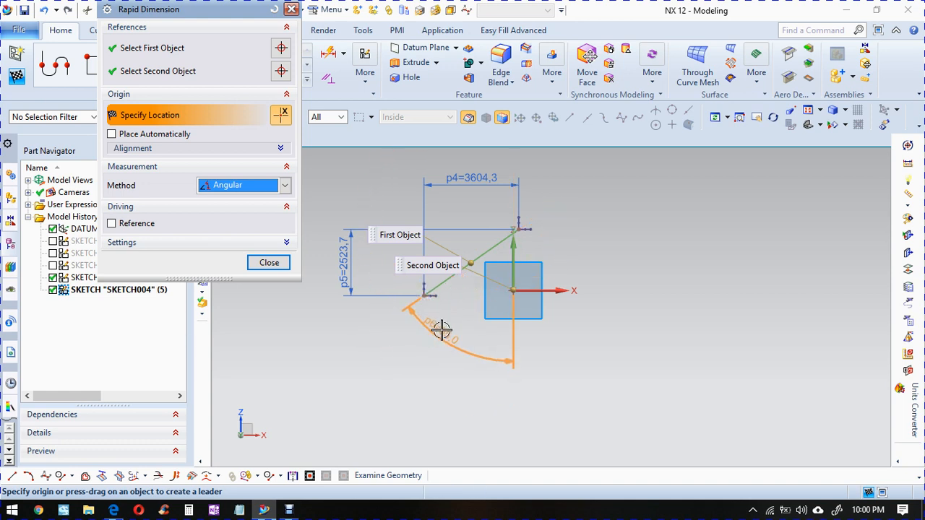
click(440, 326)
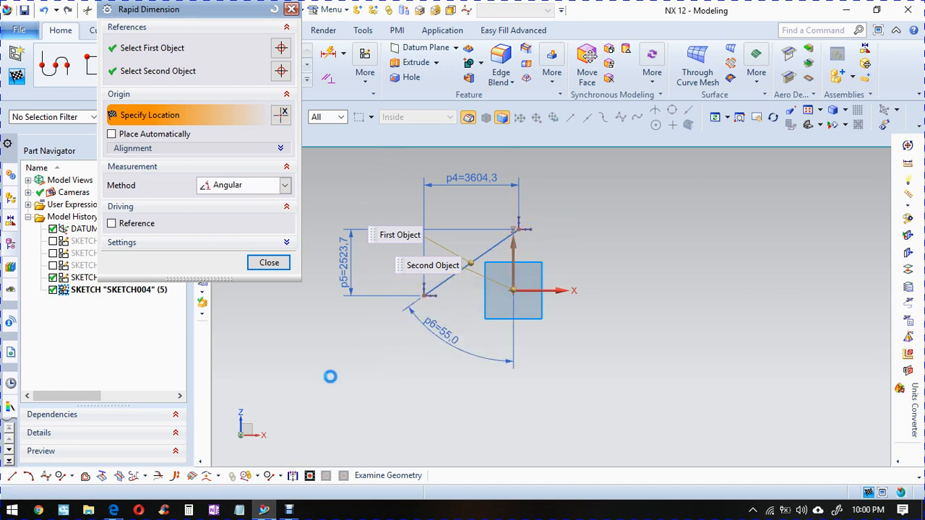
click(269, 263)
- Convert the slanted line's horizontal and vertical dimensions to reference dimensions
right_click(467, 189)
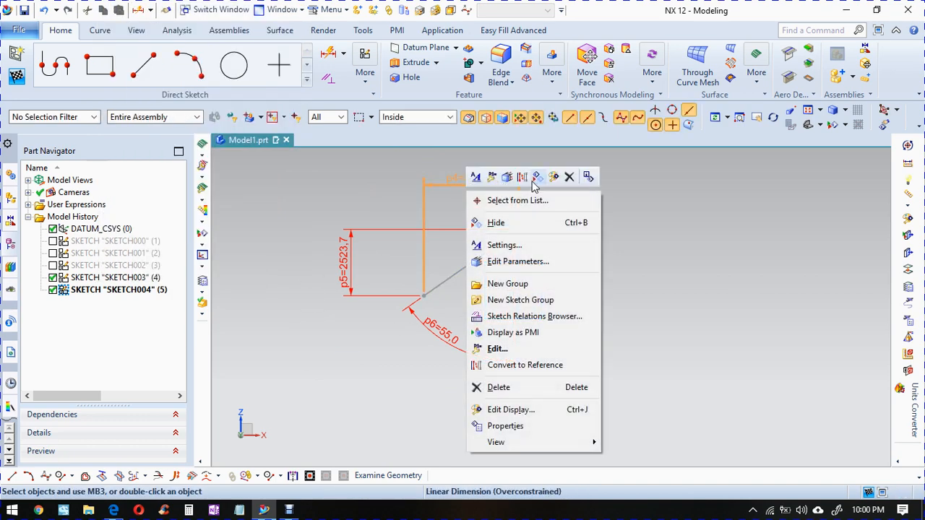
click(524, 178)
right_click(377, 230)
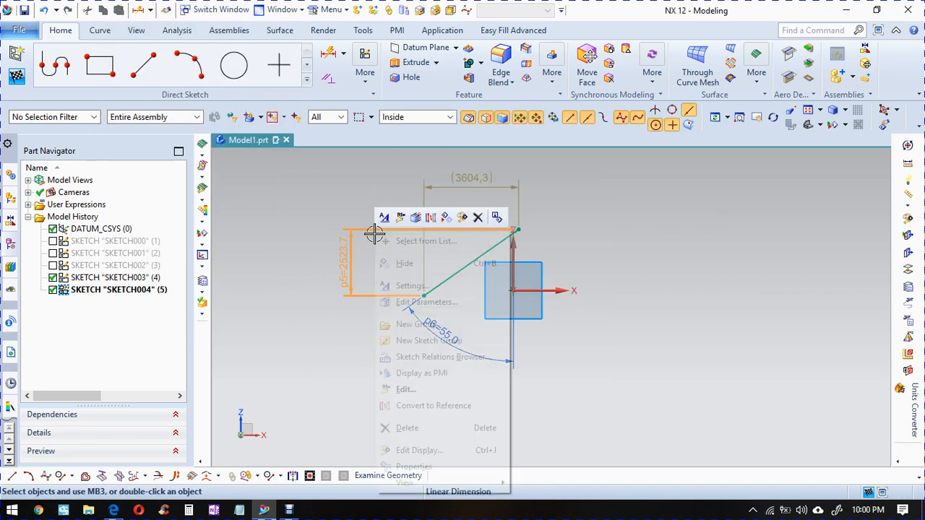
click(432, 218)
- Set the angular dimension between the slanted line and the vertical axis to 60 degrees
double_click(459, 340)
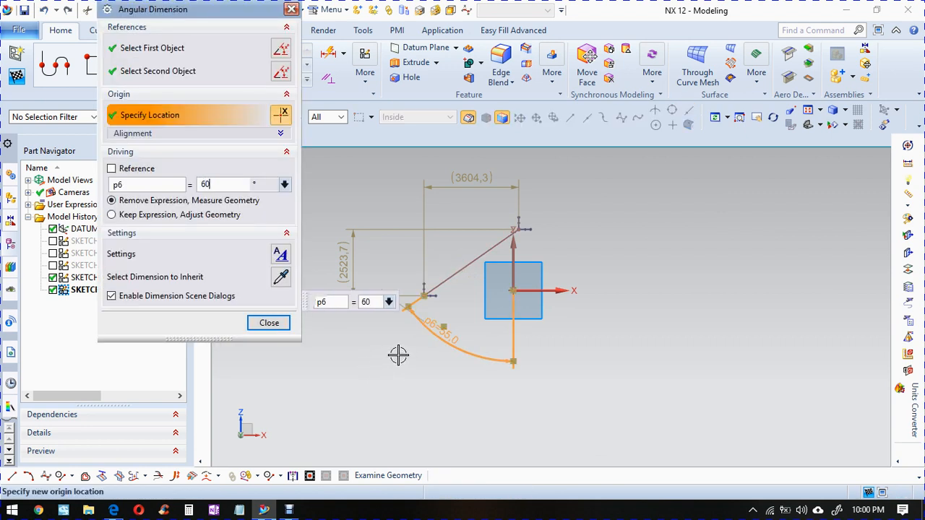
text(60)
key(Return)
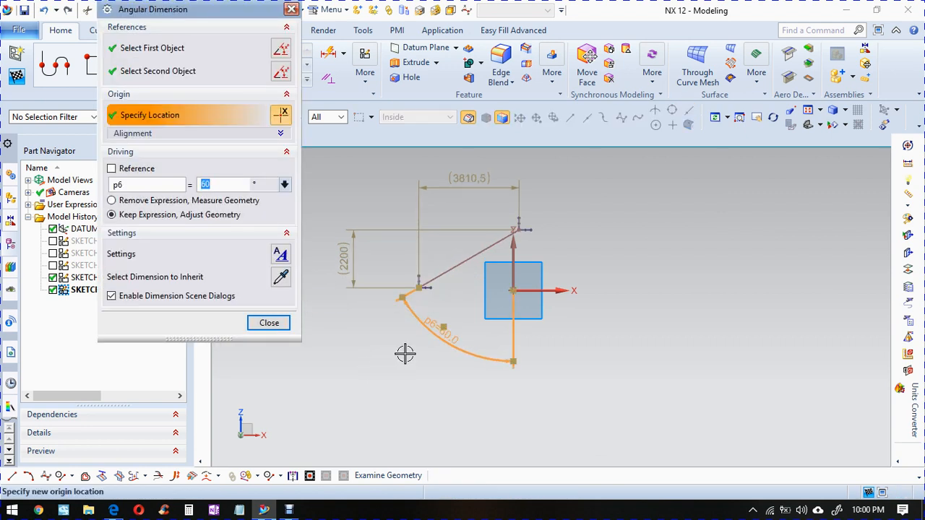
key(Escape)
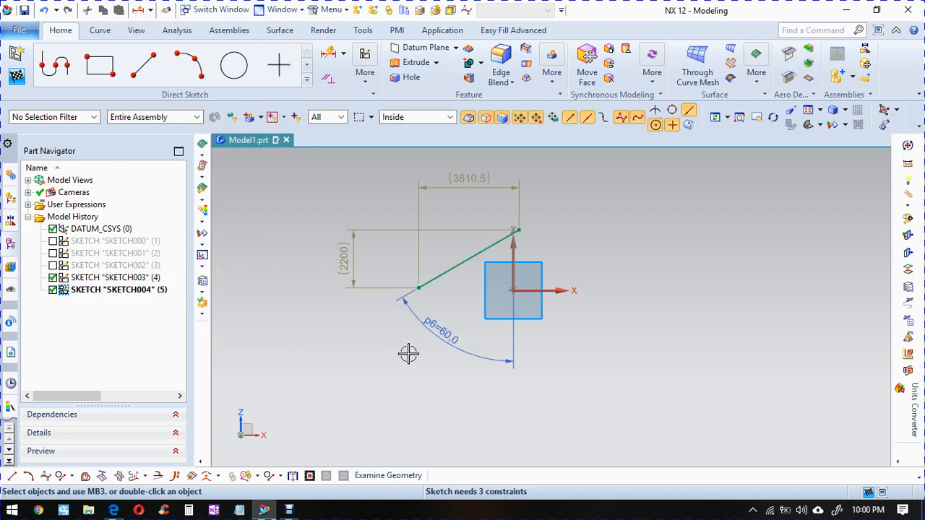
- Undo all the dimensions and the slanted line in the active sketch
key(ctrl+q)
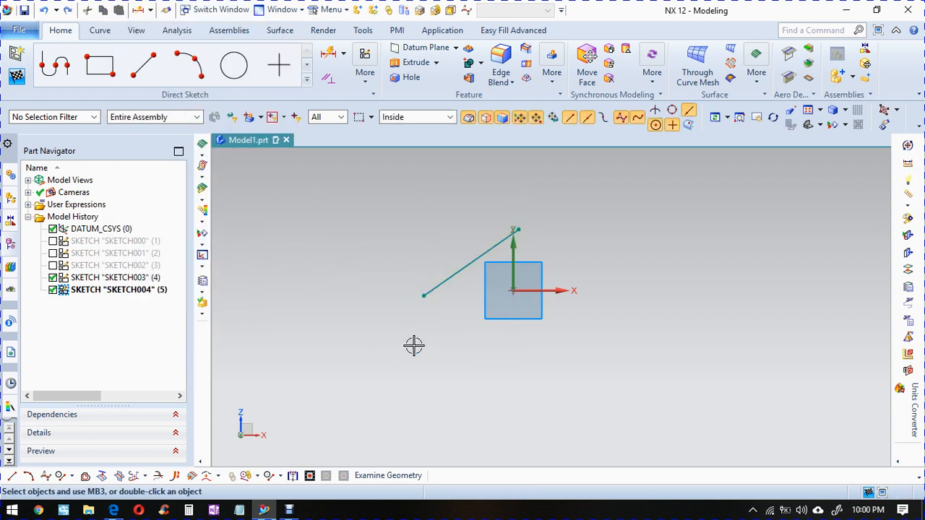
key(ctrl+z)
click(332, 58)
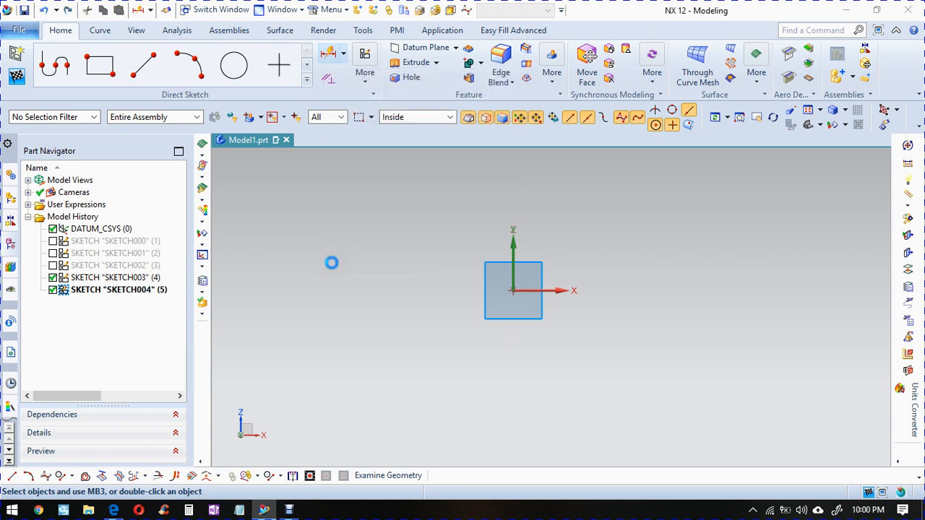
click(284, 185)
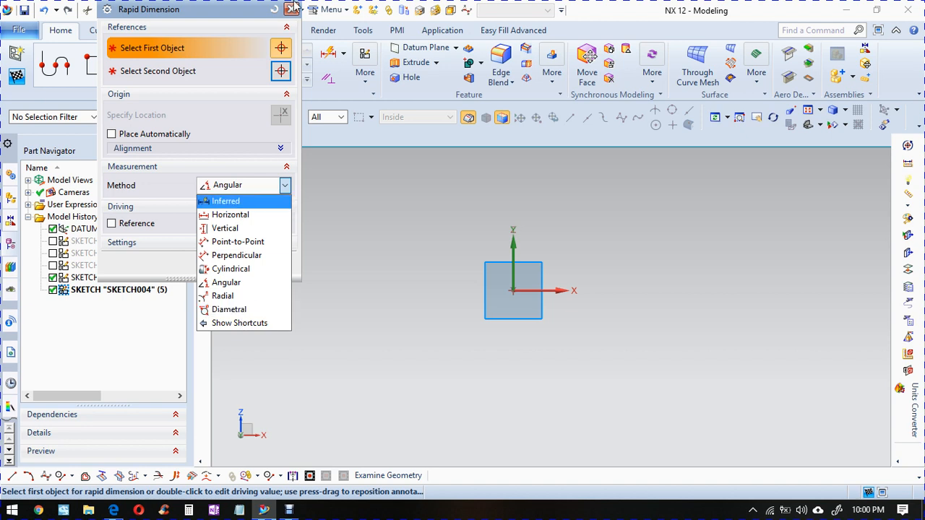
click(245, 185)
click(291, 8)
- Draw a two-point rectangle about 3600 wide, with its upper right corner slightly below and to the left of the sketch origin
click(99, 65)
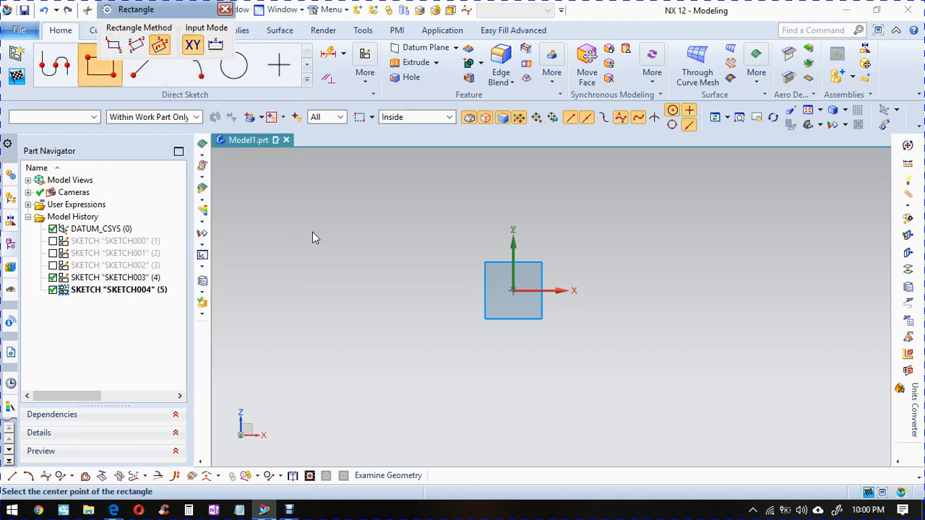
click(344, 267)
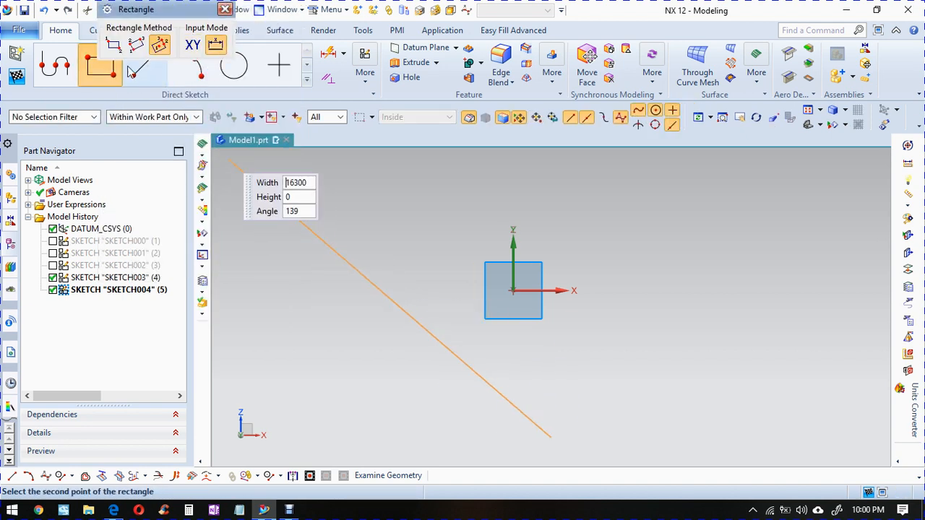
click(113, 45)
click(484, 385)
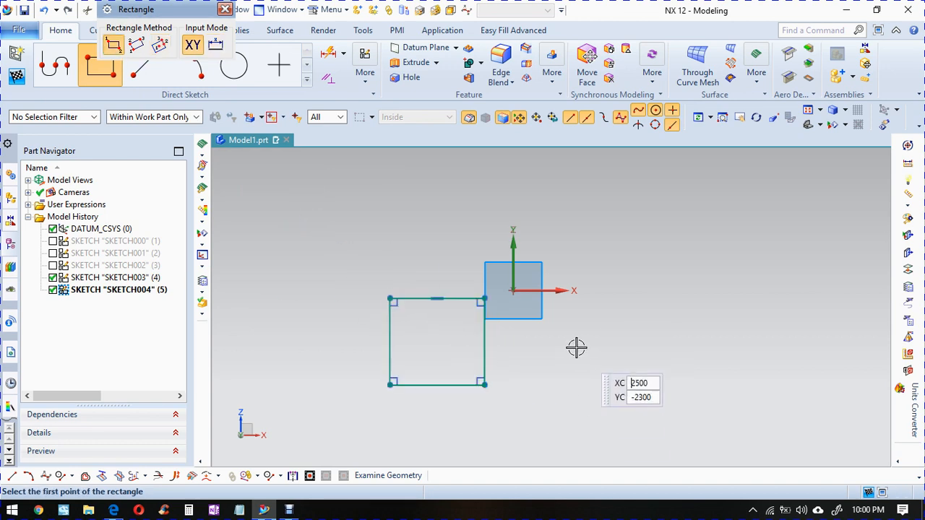
key(Escape)
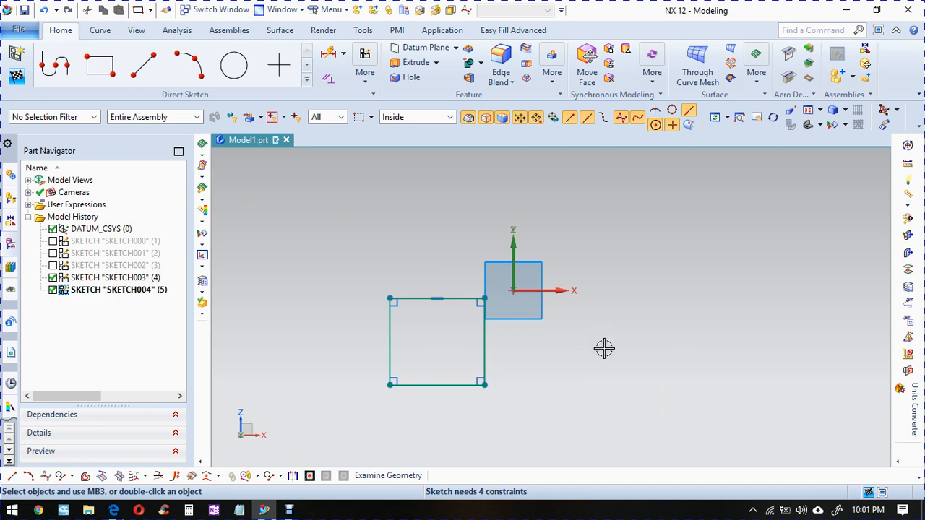
- Set the Rapid Dimension method to Cylindrical and try to dimension from the rectangle's top edge to its upper left corner
key(d)
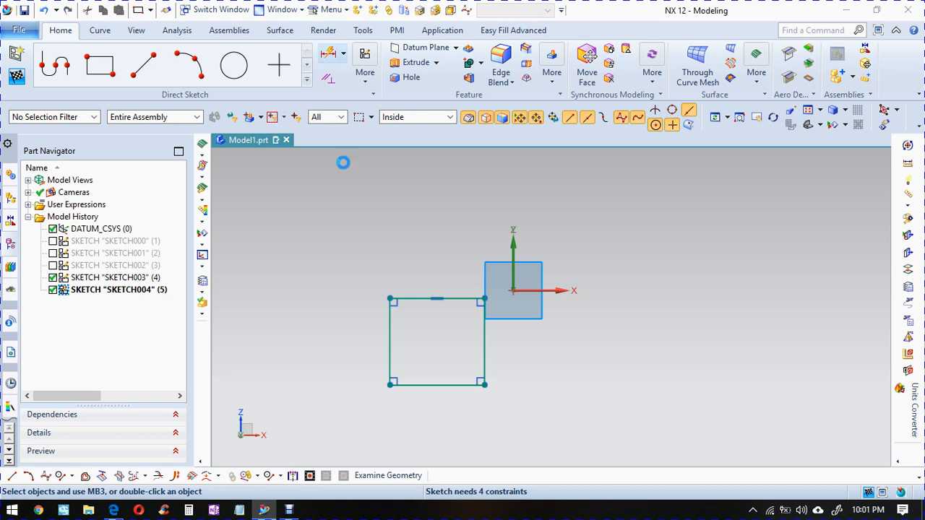
click(284, 185)
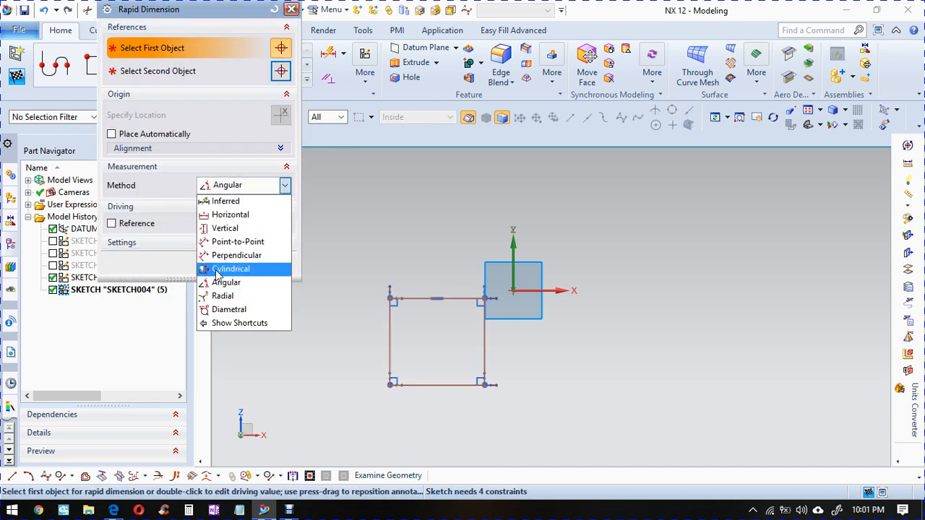
click(217, 268)
click(414, 298)
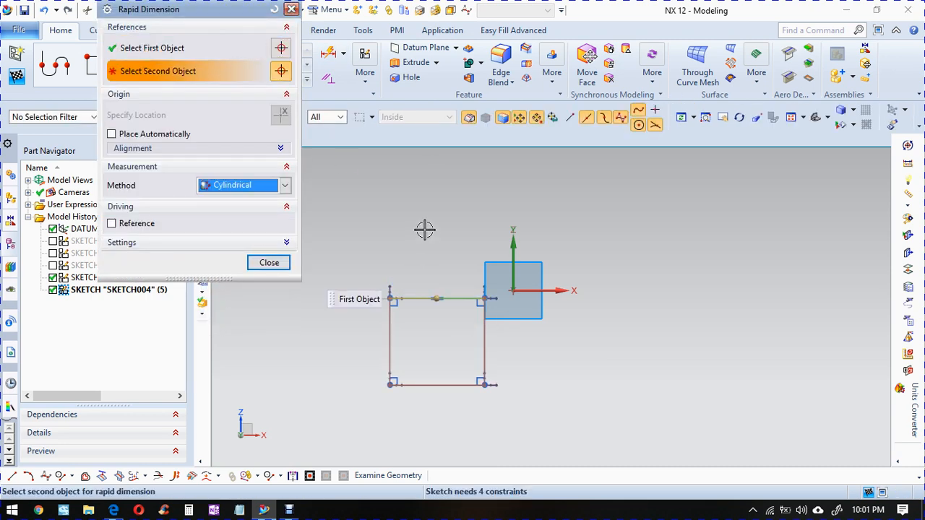
click(391, 299)
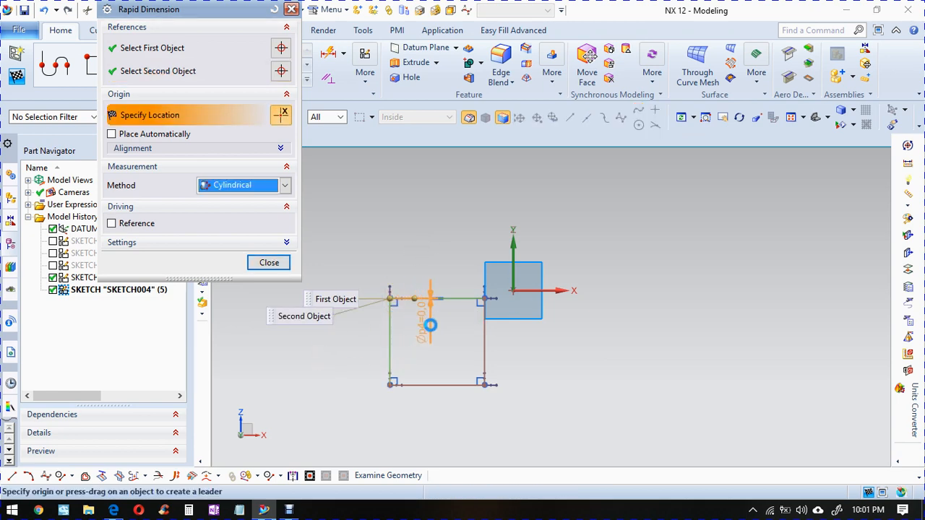
click(271, 266)
- Add a cylindrical dimension between the rectangle's two upper corners, placed above the rectangle, and leave the dimension command
click(328, 58)
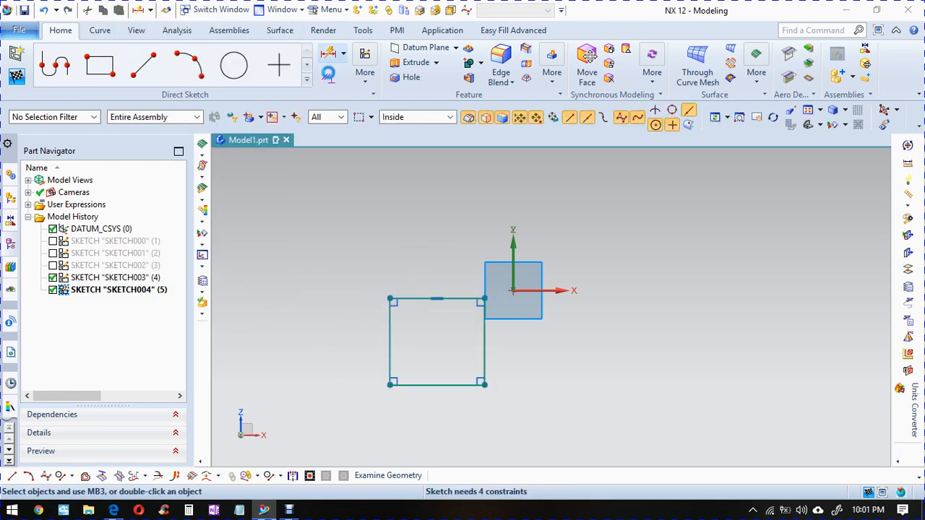
click(390, 297)
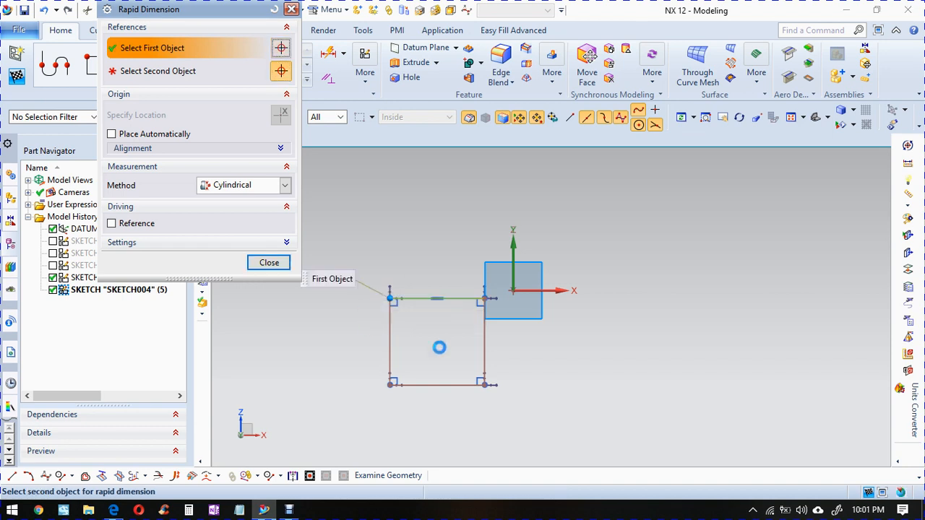
click(488, 298)
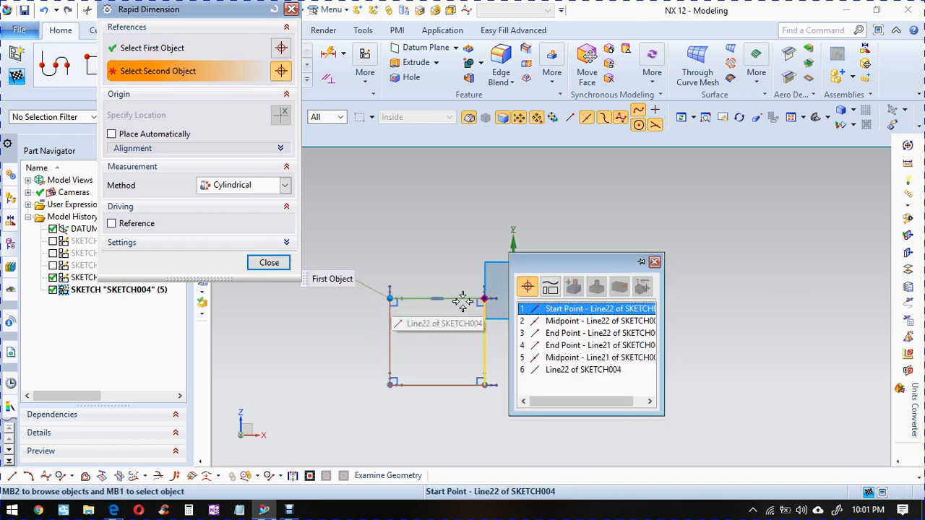
click(547, 309)
click(427, 202)
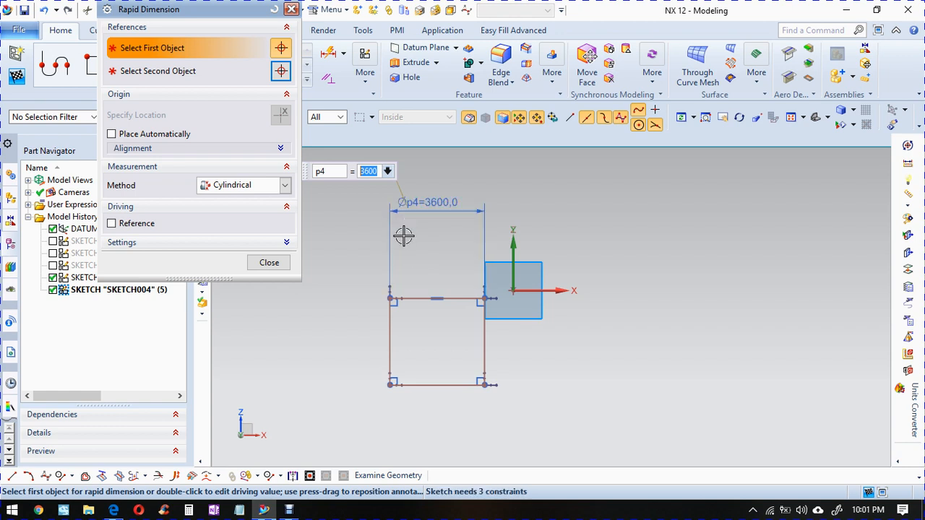
click(239, 189)
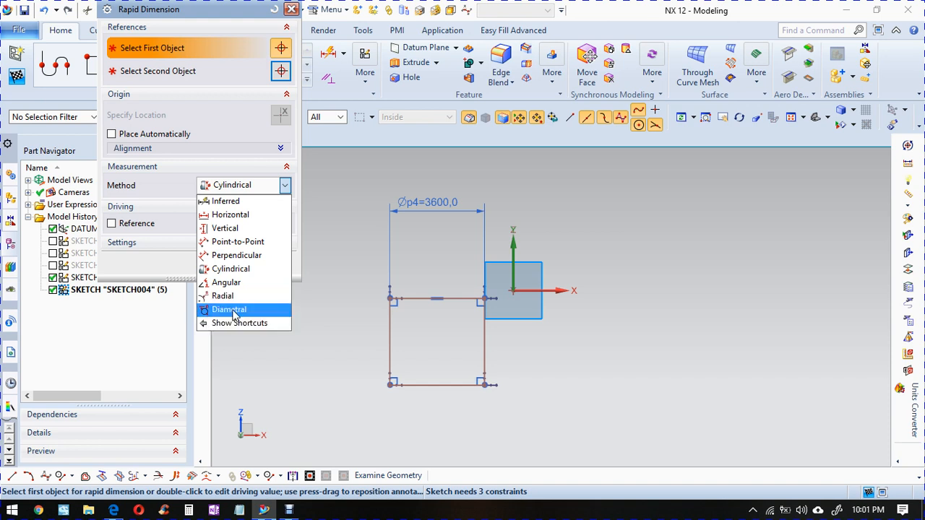
click(143, 241)
click(268, 265)
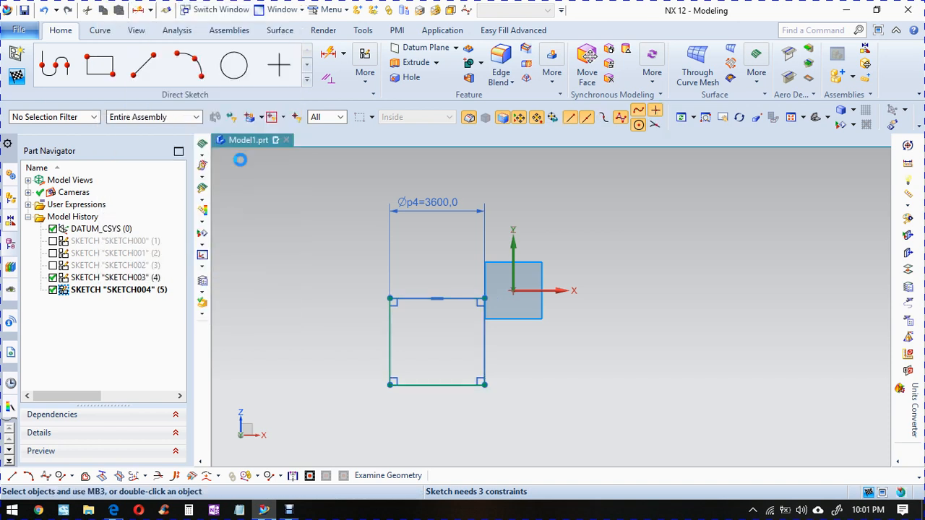
- Draw a circle about 5023 in diameter to the right of the sketch origin
click(233, 65)
click(659, 258)
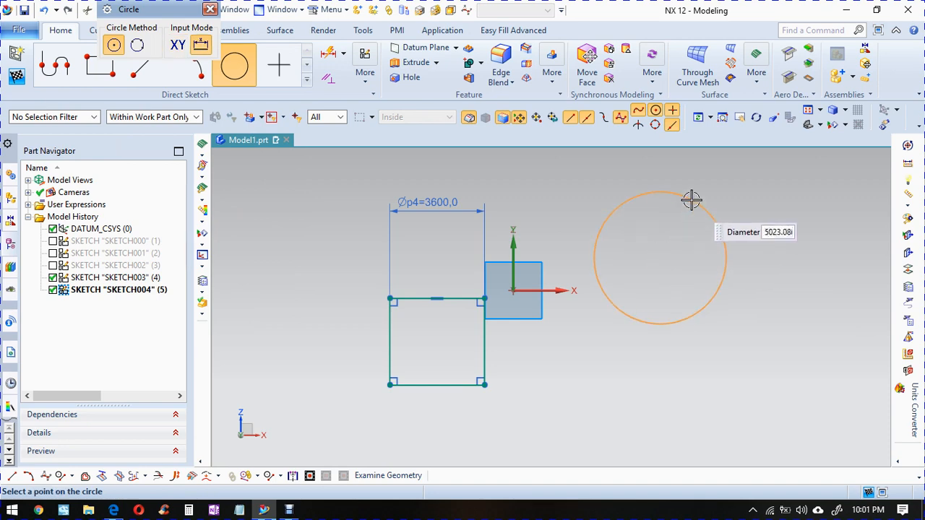
click(691, 200)
click(209, 9)
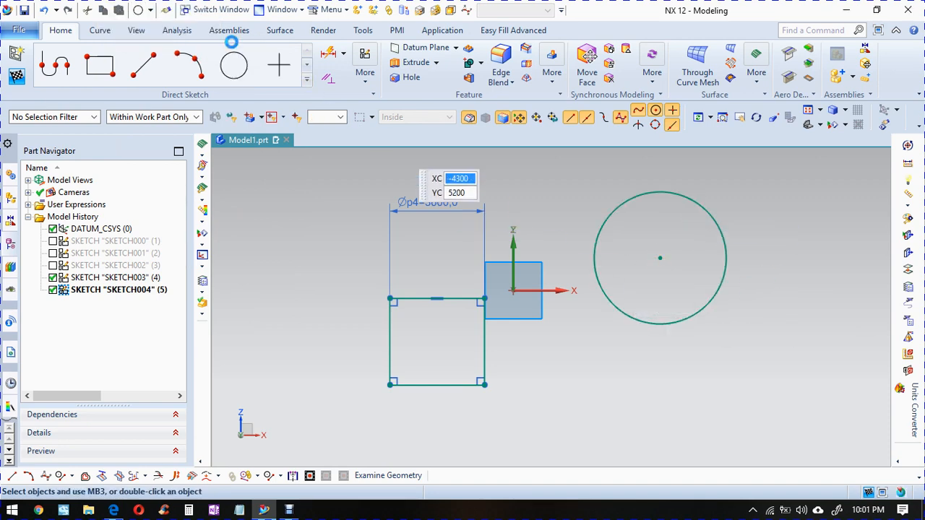
- Add a radial dimension to the circle, placed outside its upper right side, and set the radius to 2000 mm
click(329, 53)
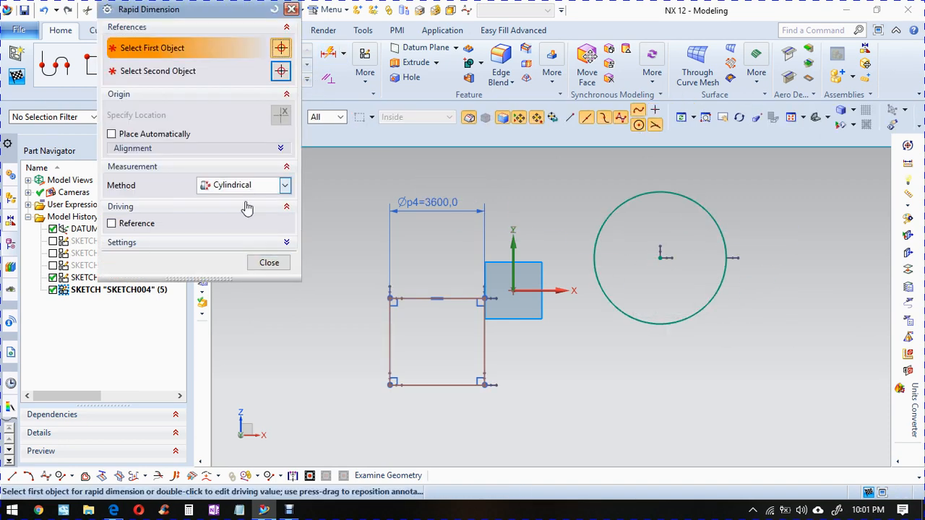
click(285, 185)
click(223, 297)
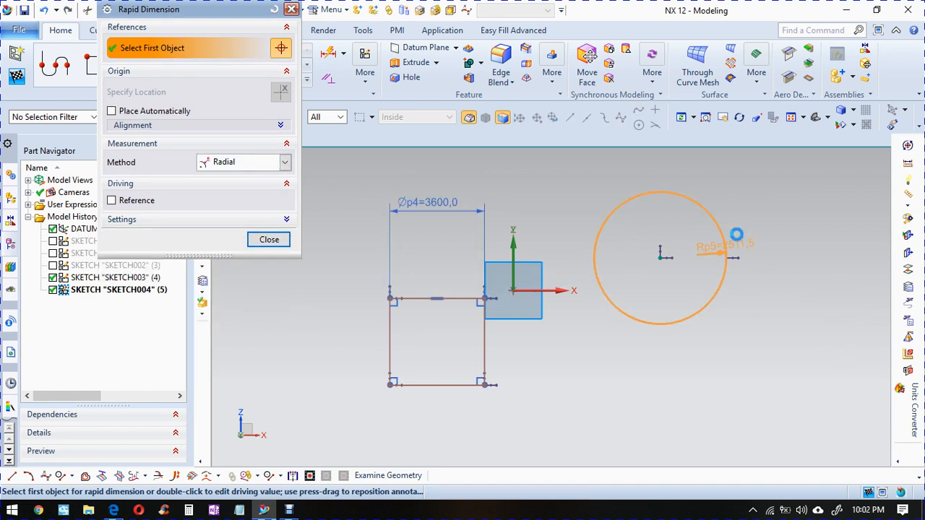
click(725, 240)
click(764, 208)
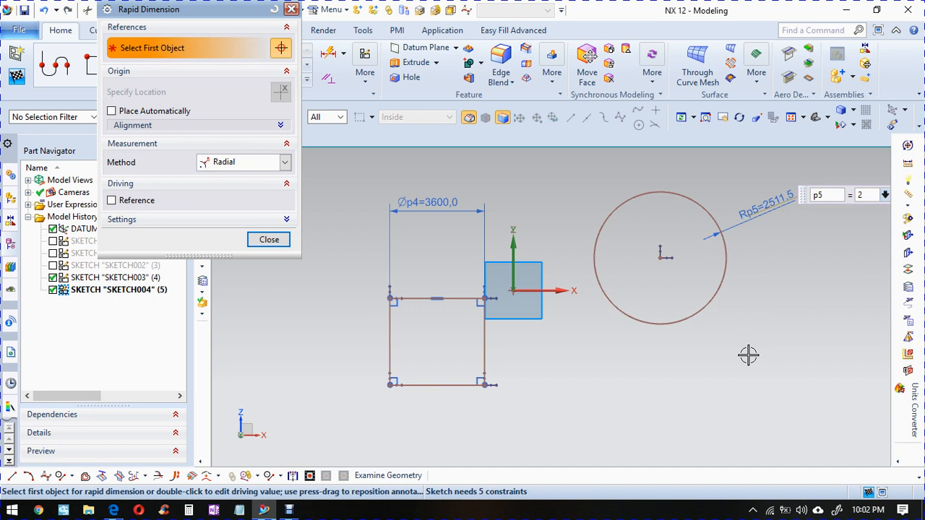
text(2000)
key(Return)
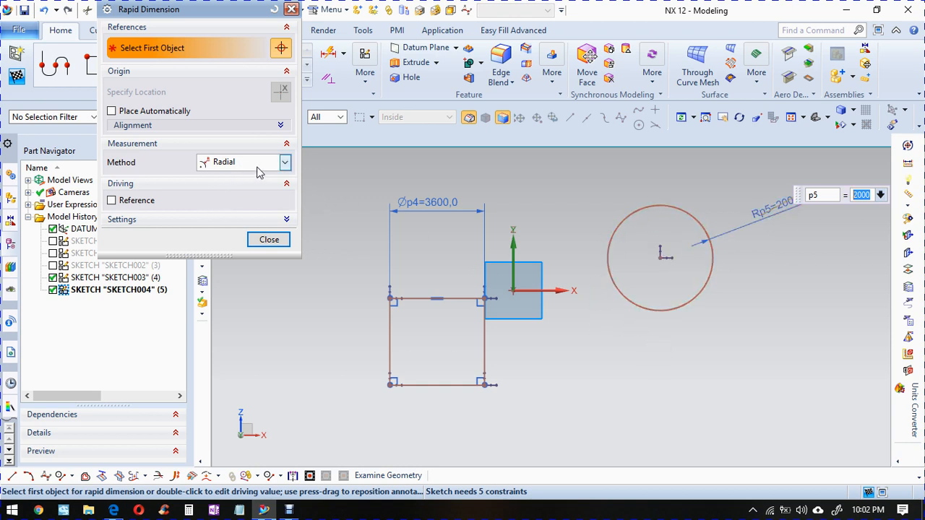
click(268, 239)
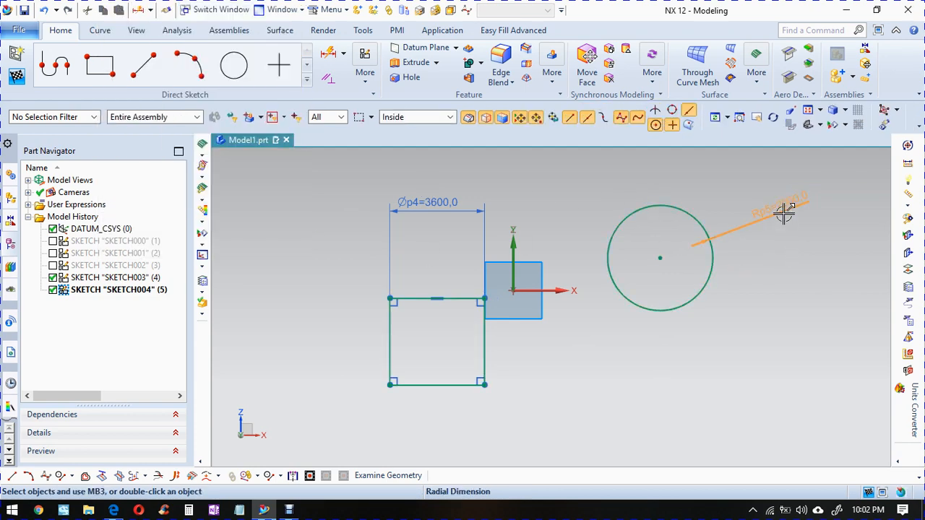
- Change the circle's radial dimension to the Diametral measurement method and close the dimension
double_click(784, 211)
click(229, 148)
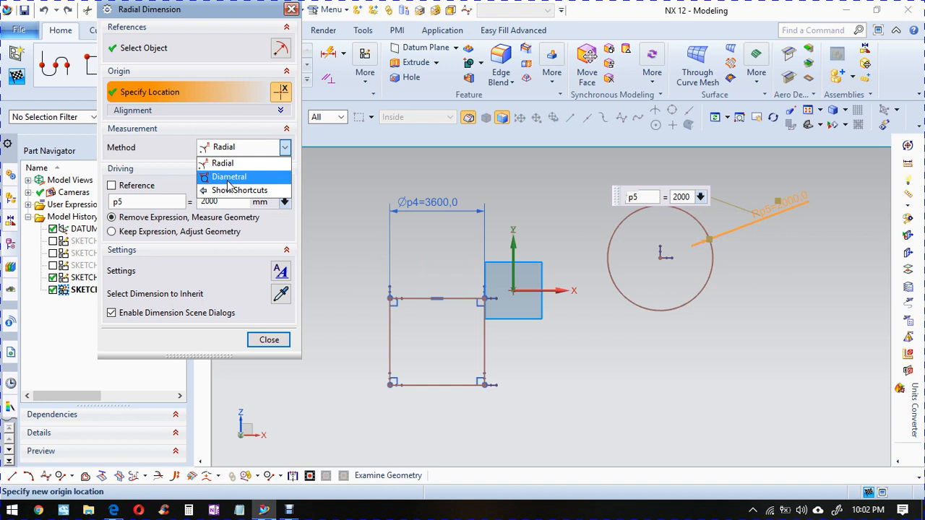
click(228, 177)
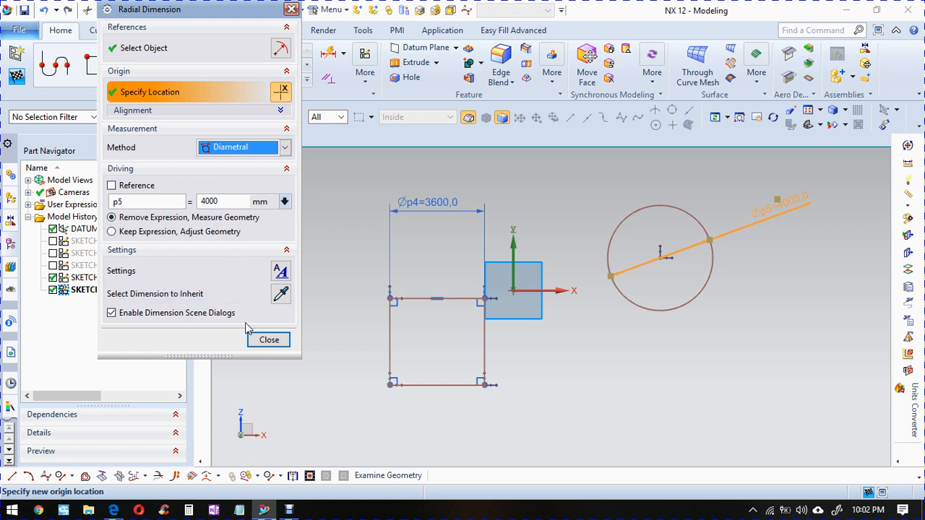
click(266, 341)
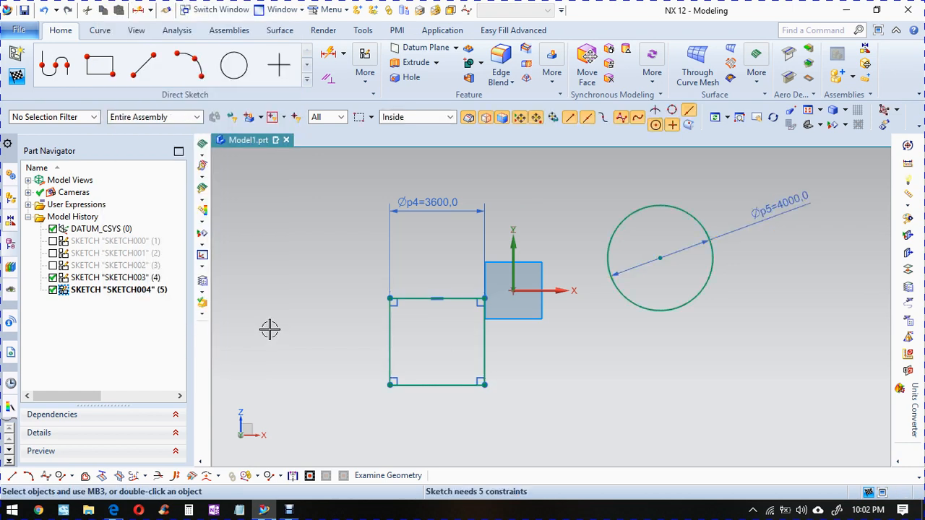
- Undo the circle, the rectangle and their dimensions to clear the sketch
key(ctrl+z)
key(ctrl+z)
key(ctrl+z)
key(ctrl+z)
key(ctrl+z)
key(ctrl+z)
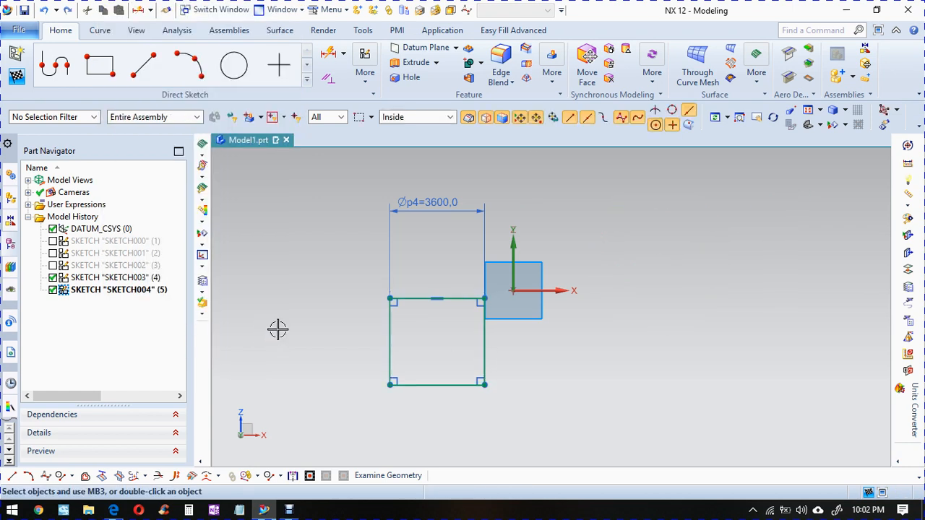
- Draw a rectangle by two corners to the upper left of the sketch origin, without applying any geometric constraint
click(327, 77)
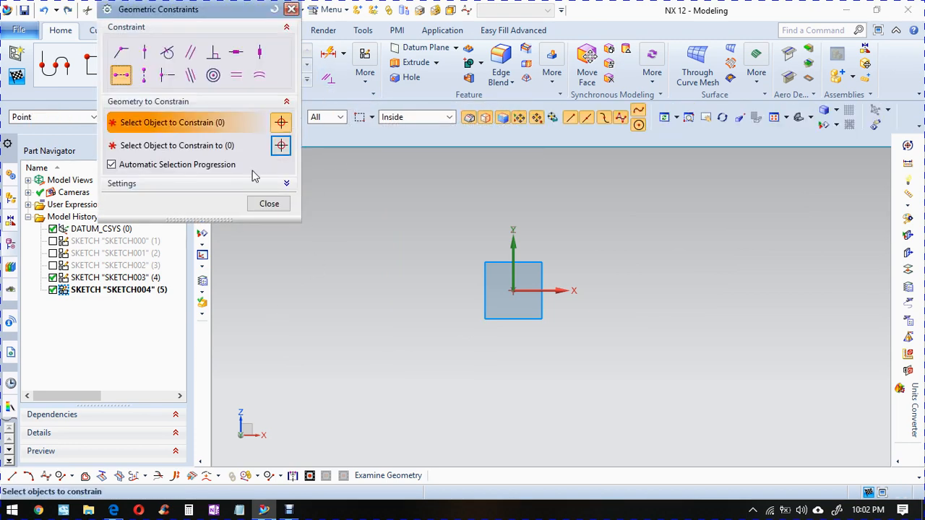
click(255, 206)
key(r)
click(266, 183)
click(405, 324)
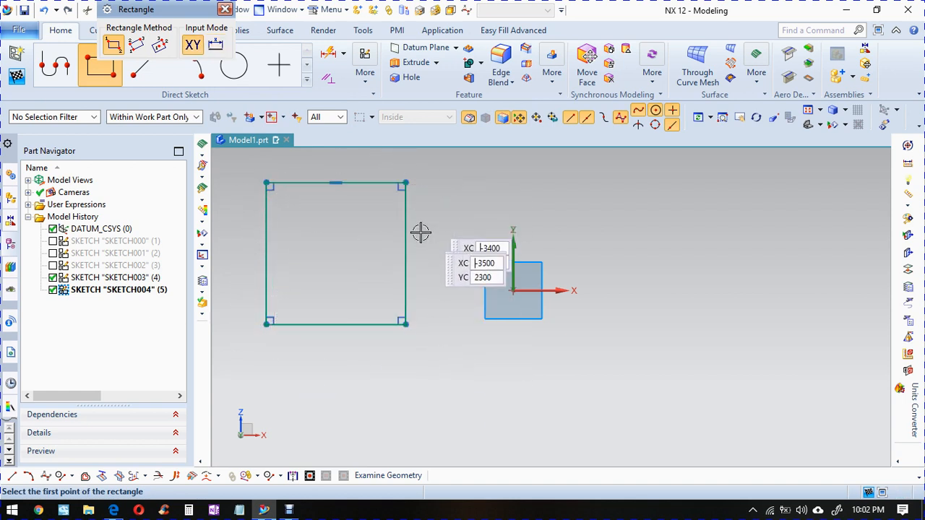
click(224, 9)
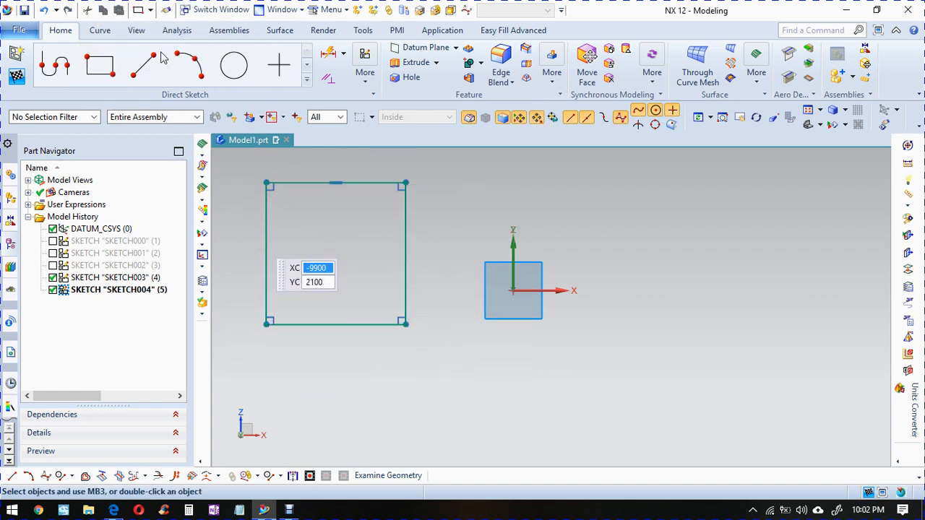
- Draw a horizontal line about 6800 mm long above the sketch origin and a separate slanted line to its lower right
key(l)
click(481, 205)
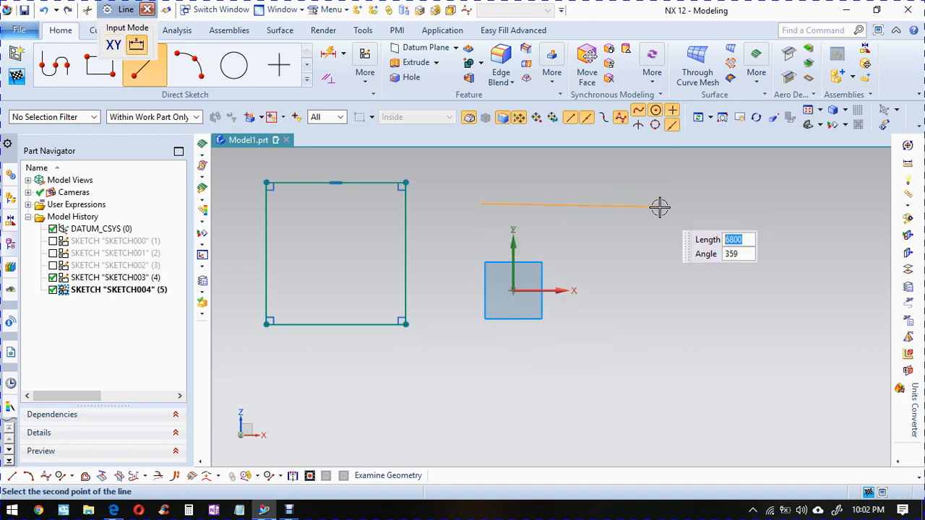
click(657, 205)
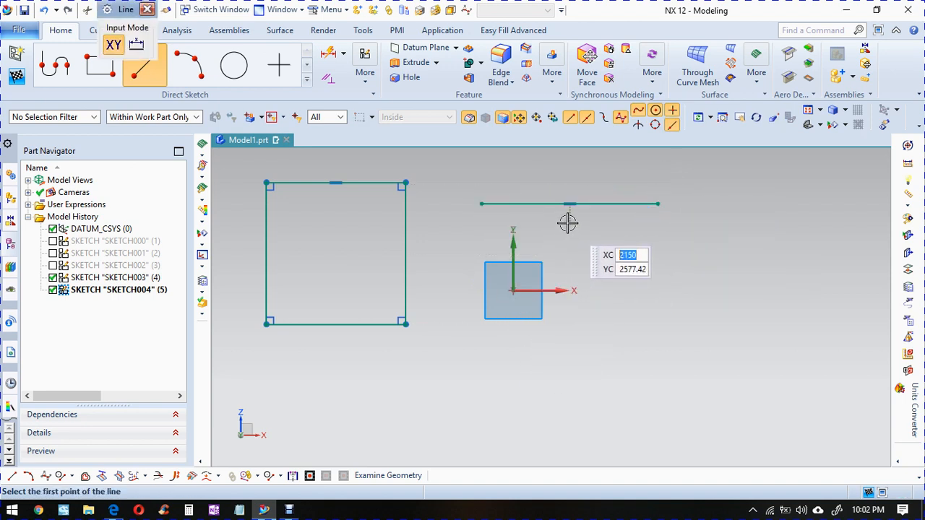
click(580, 268)
key(Return)
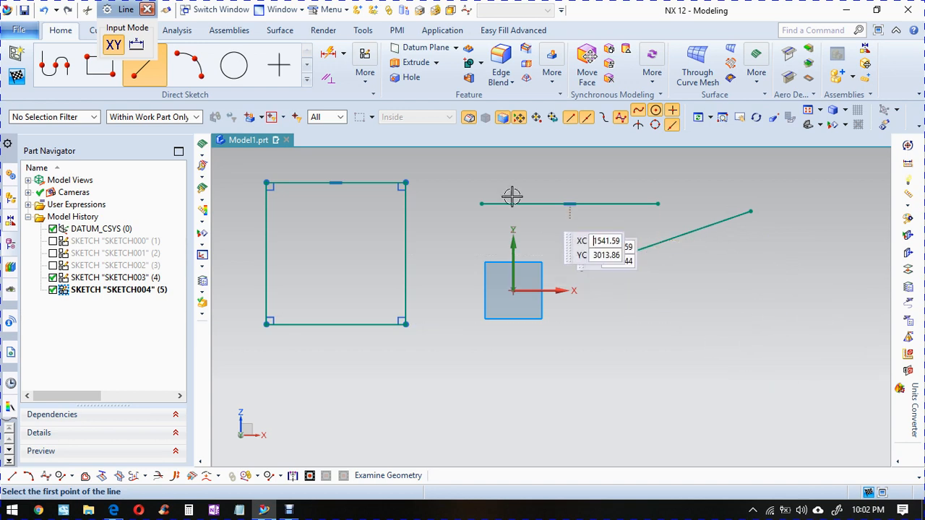
- Leave Geometric Constraints and undo the two lines and the rectangle
click(327, 78)
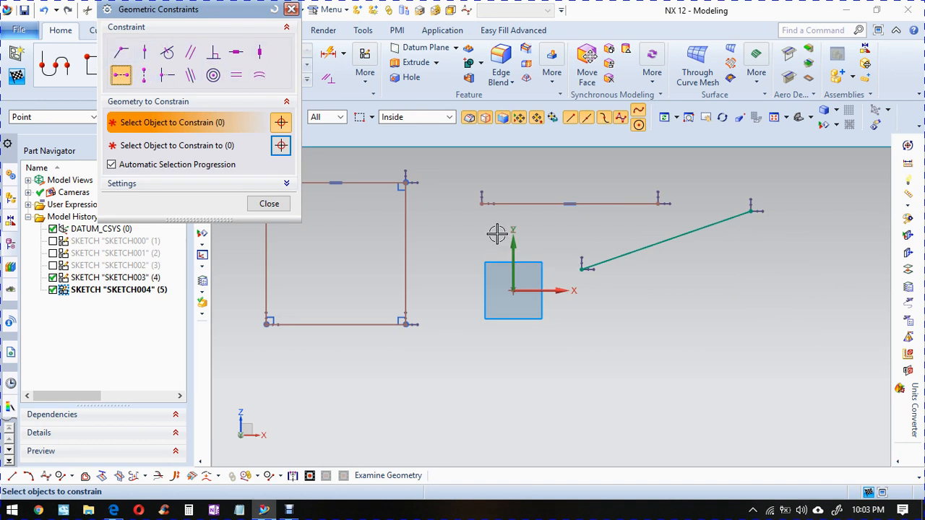
key(Escape)
key(ctrl+z)
key(ctrl+z)
key(ctrl+z)
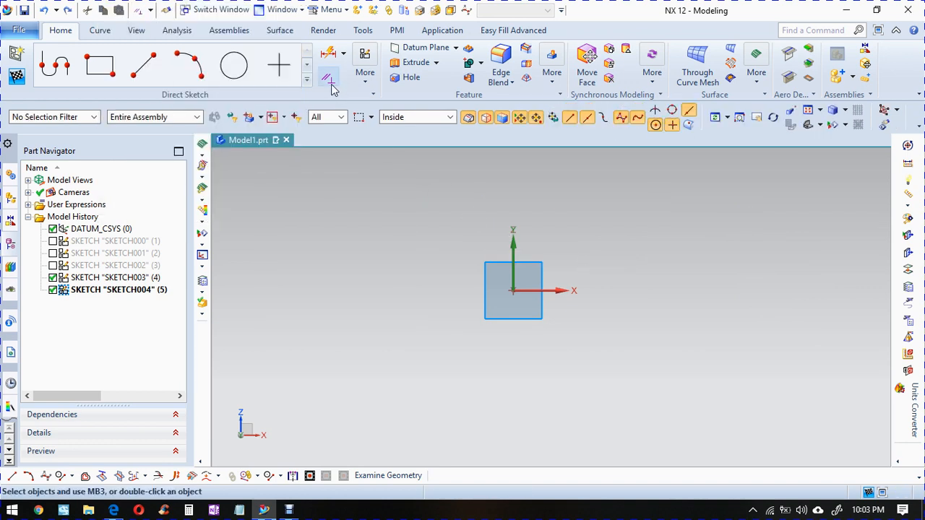
- Set the Geometric Constraints type to Coincident and leave the command
click(329, 81)
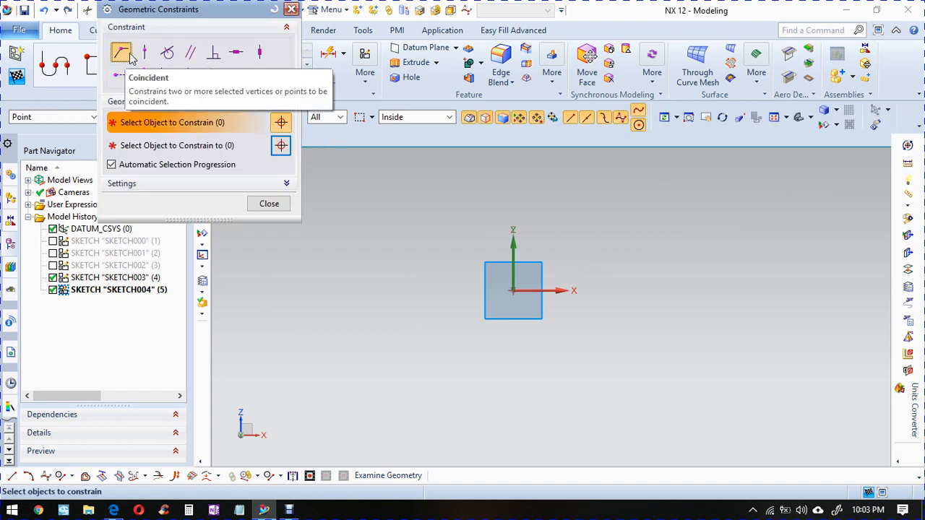
click(130, 58)
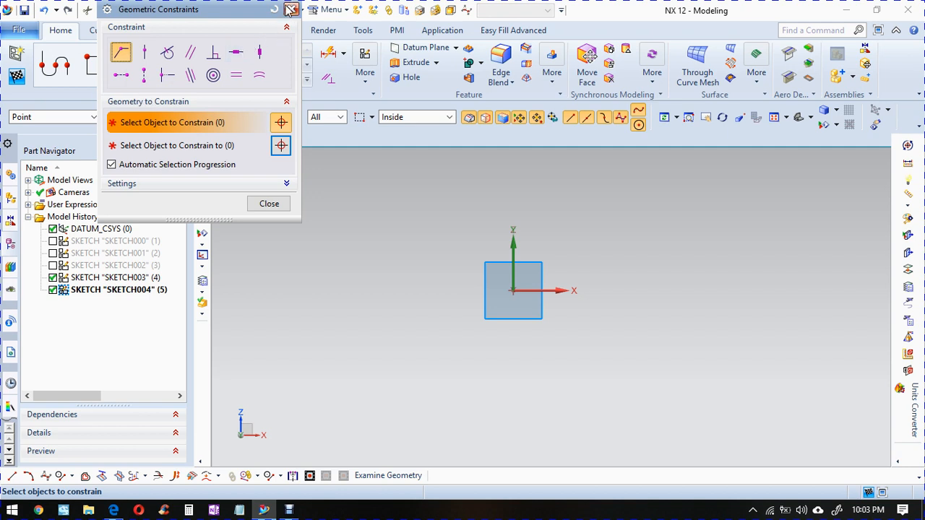
click(289, 9)
- Draw a nearly horizontal line to the upper left of the origin and a separate steep line below its right end
click(144, 67)
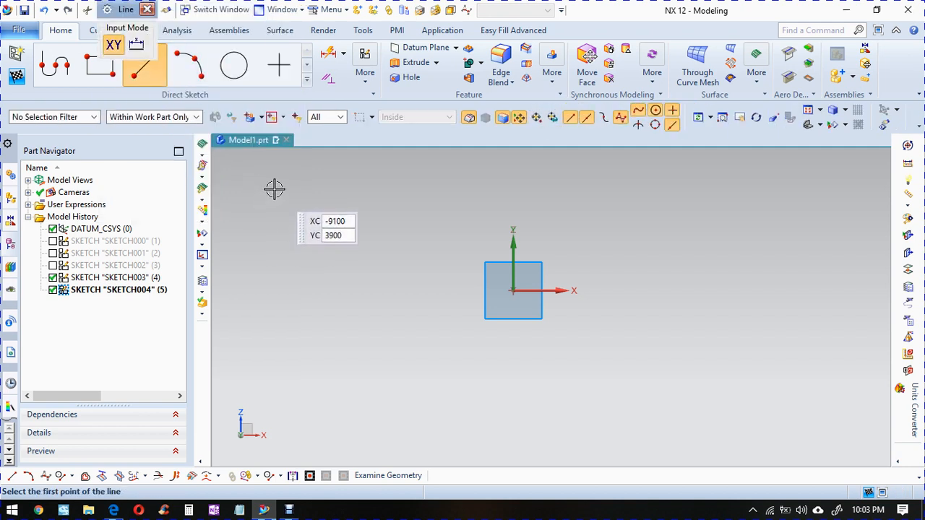
click(273, 189)
click(442, 191)
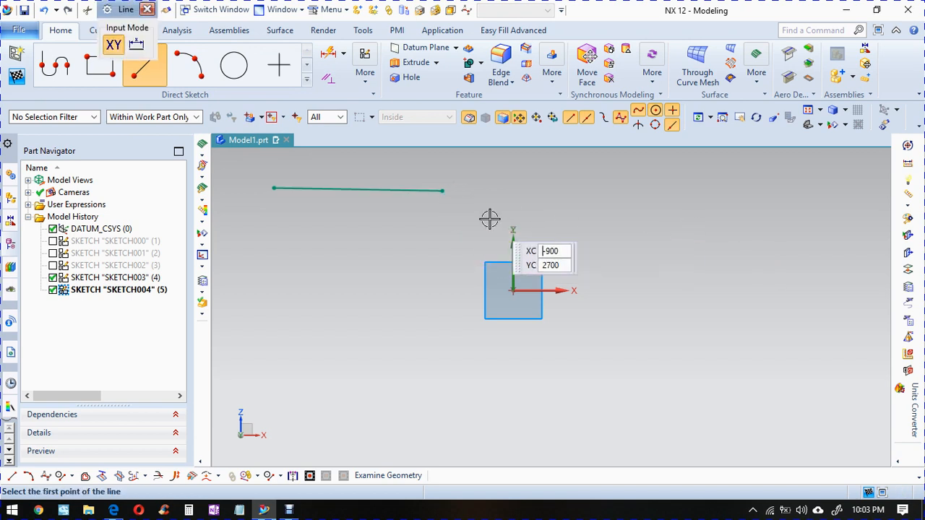
click(456, 238)
click(470, 399)
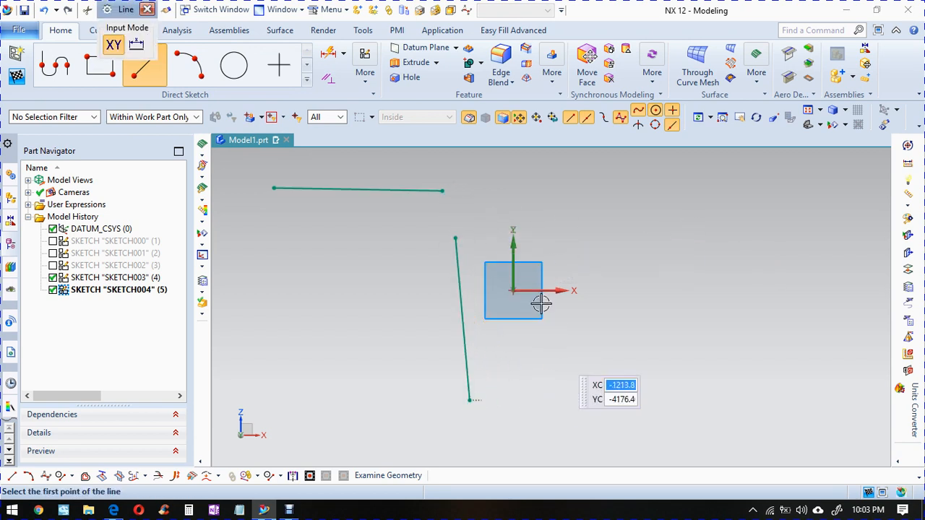
key(Escape)
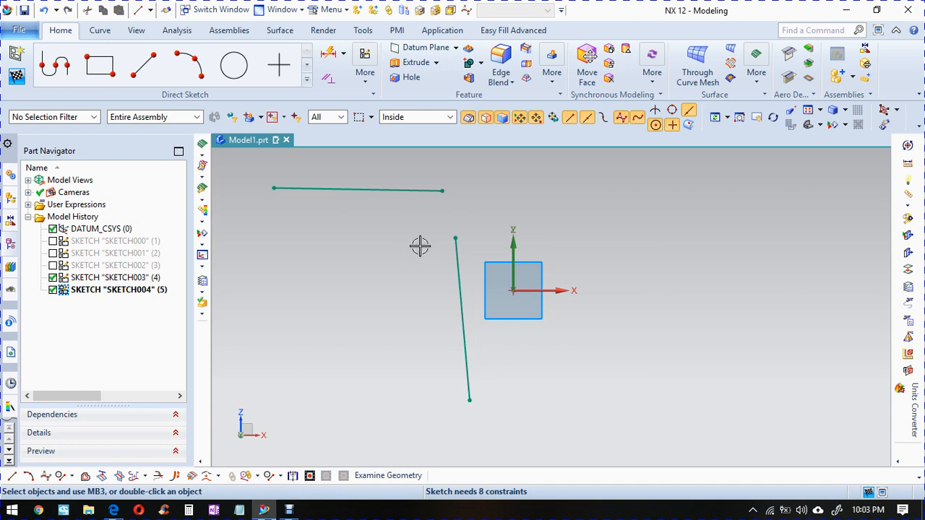
- Apply a Coincident constraint between the nearly horizontal line's right endpoint and the steep line's upper endpoint, and close the constraints
click(328, 78)
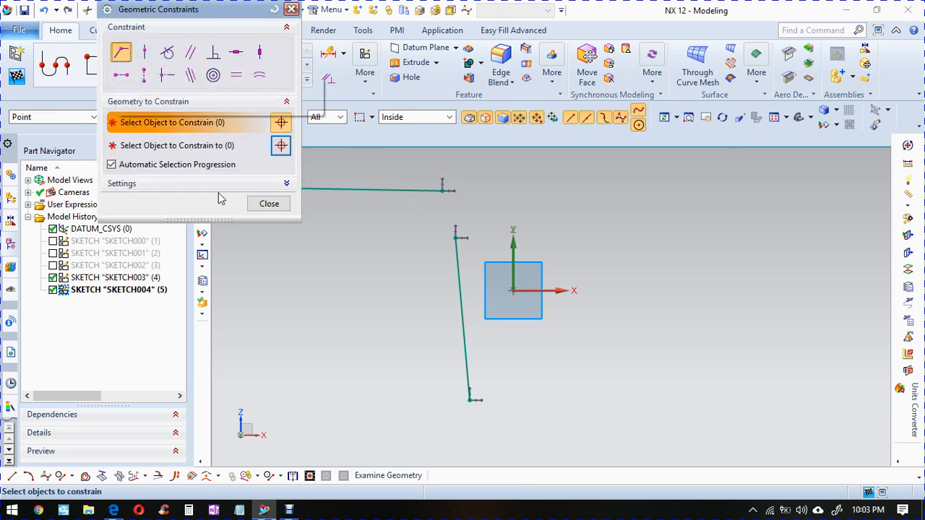
click(438, 188)
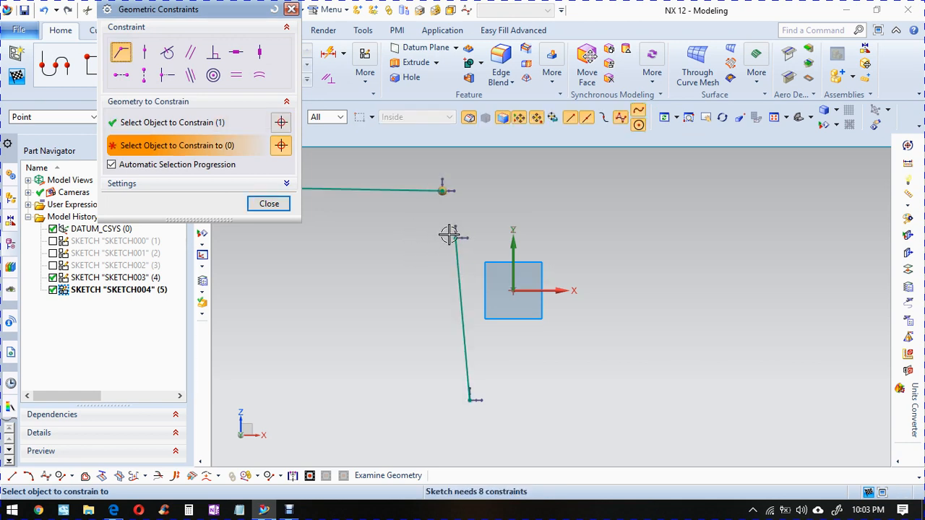
click(447, 235)
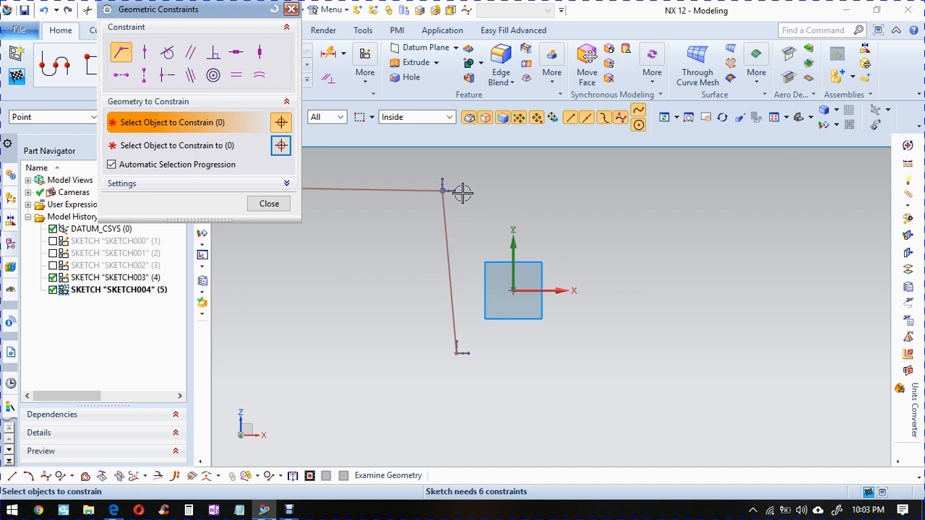
scroll(618, 266, down, 1)
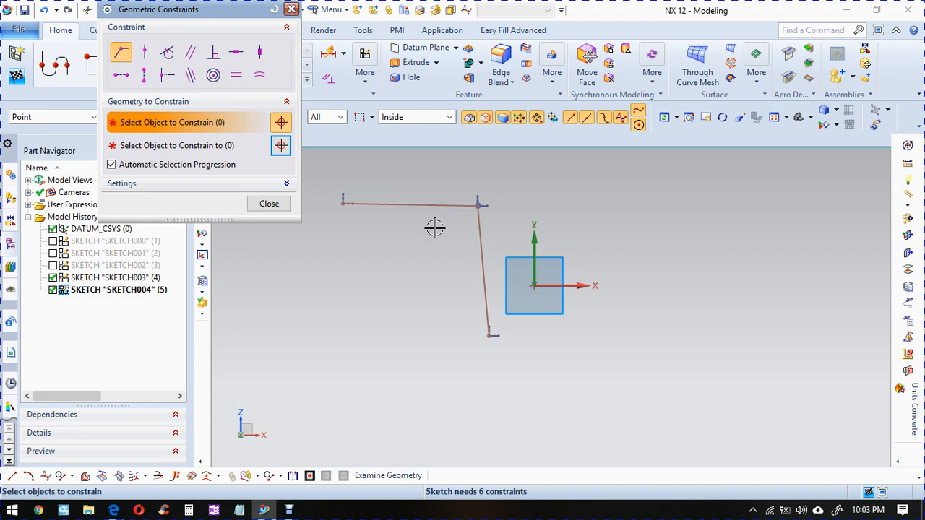
click(285, 207)
- Draw a third, nearly vertical line starting just below the middle of the upper line, left of the steep line
click(158, 68)
click(404, 234)
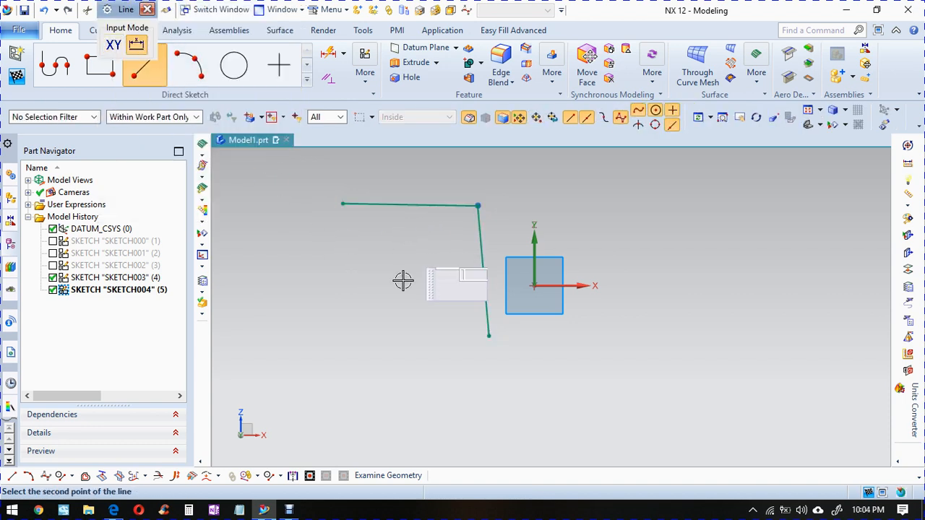
click(398, 367)
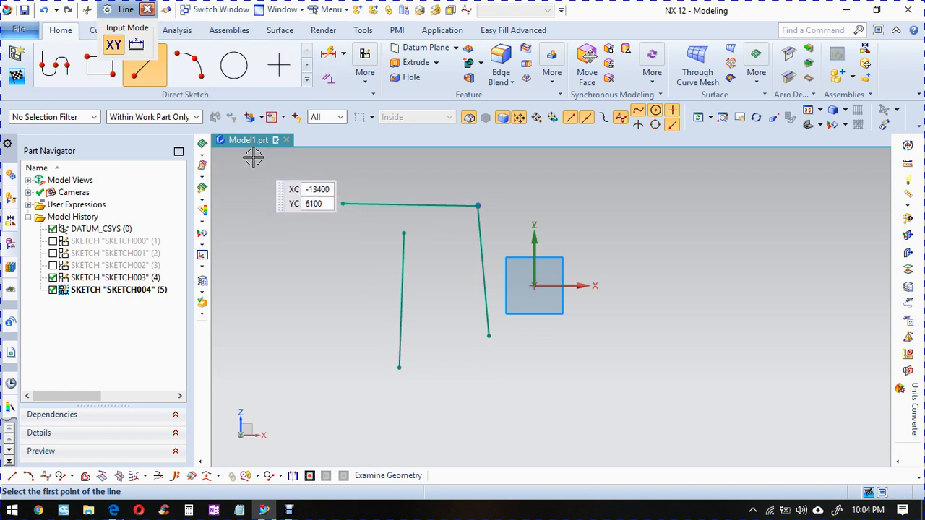
key(Escape)
- Constrain the third line's upper endpoint onto the upper line with Point on Curve
key(c)
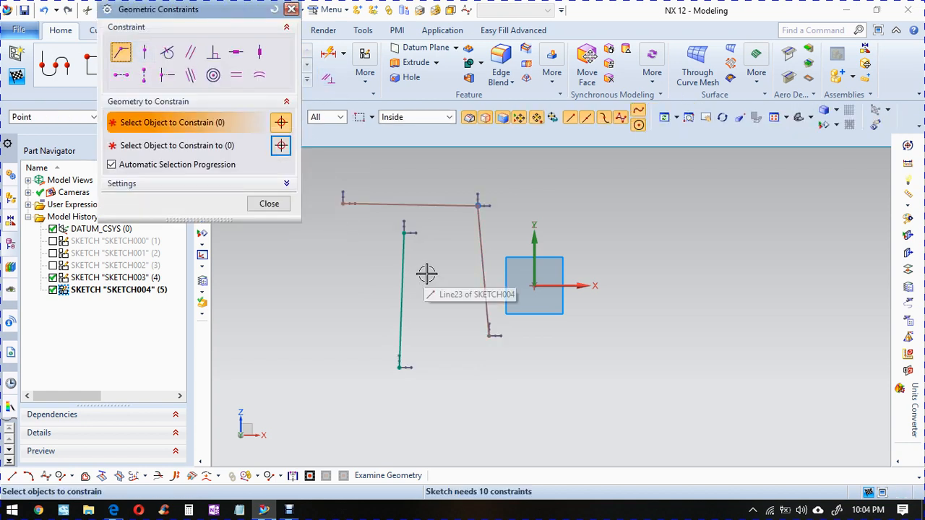
click(404, 232)
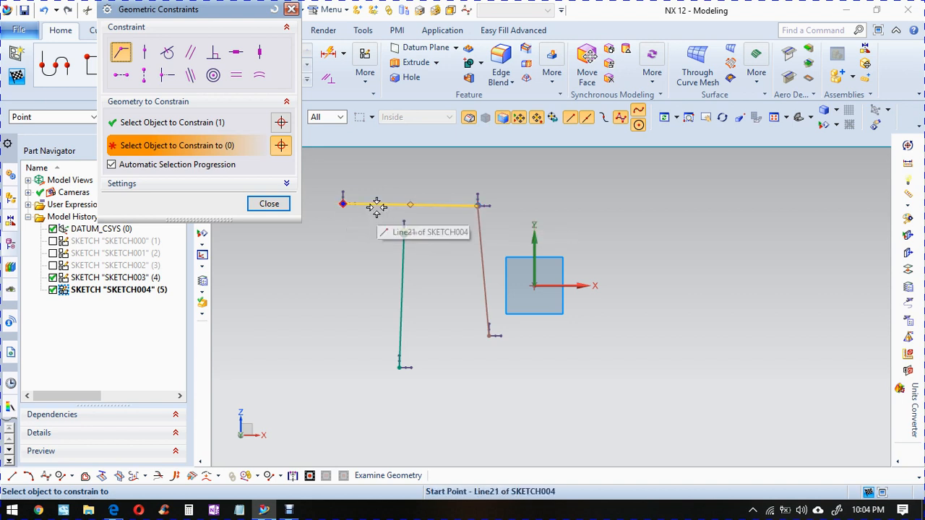
click(143, 55)
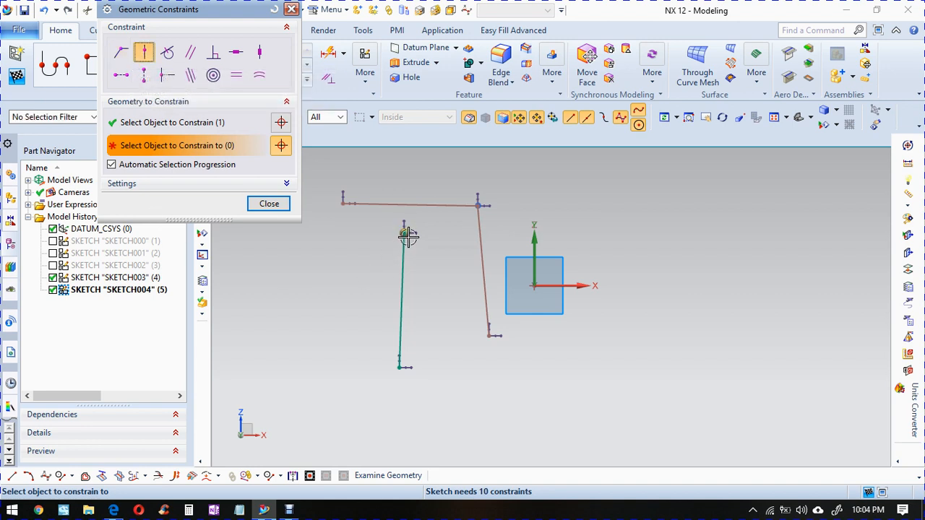
click(444, 204)
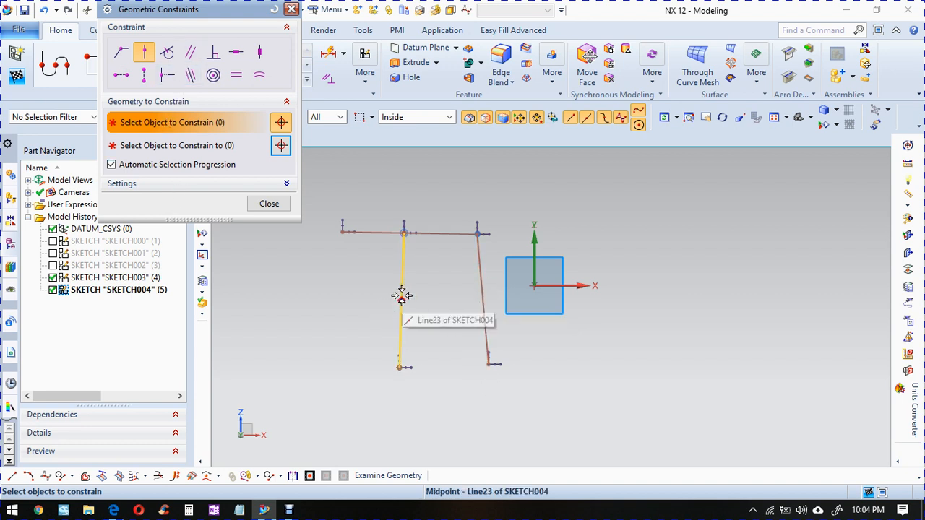
- Apply a Parallel constraint between the middle line and the steep line at the upper line's right end
click(189, 54)
click(402, 293)
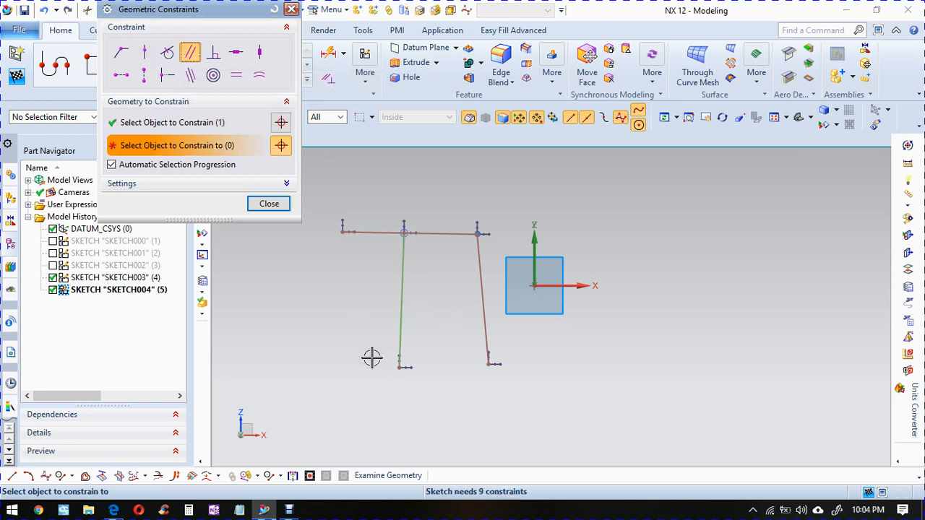
click(484, 305)
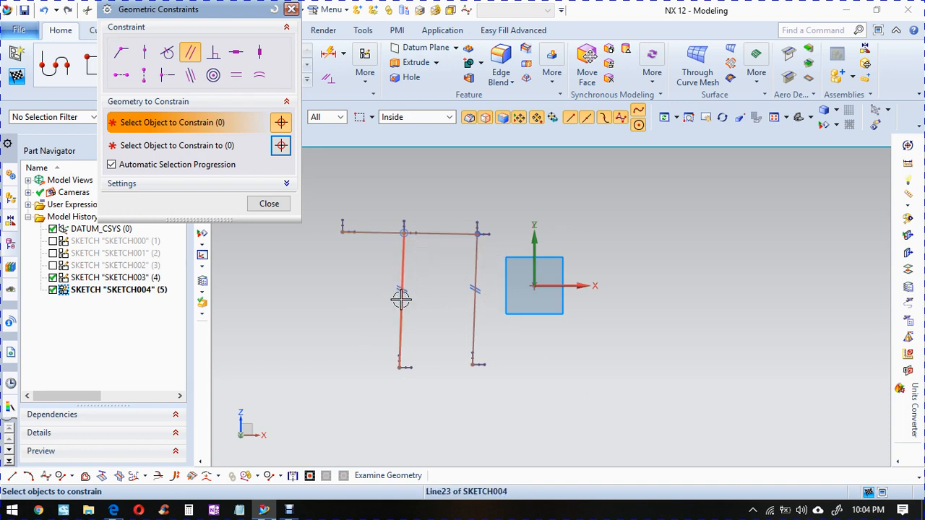
- Constrain the upper line Perpendicular to the middle line, and make the upper line Horizontal
click(212, 55)
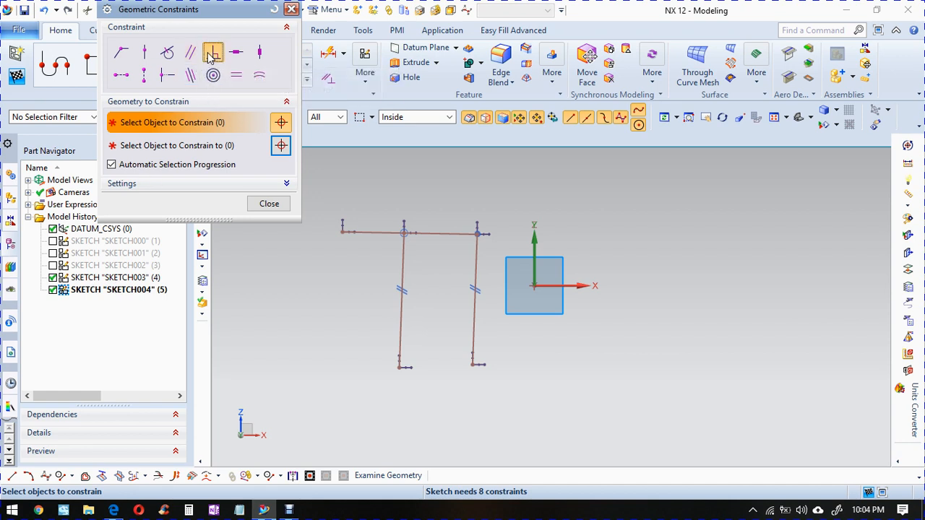
click(449, 235)
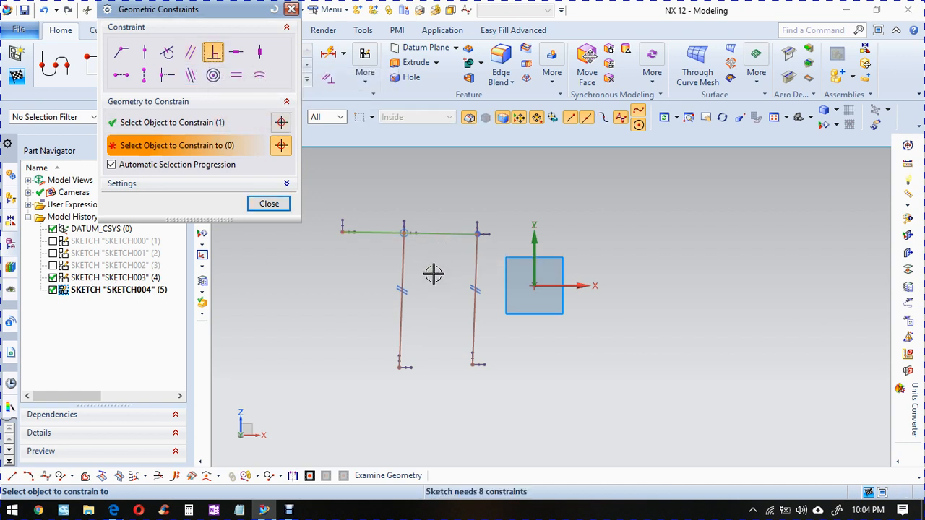
click(404, 263)
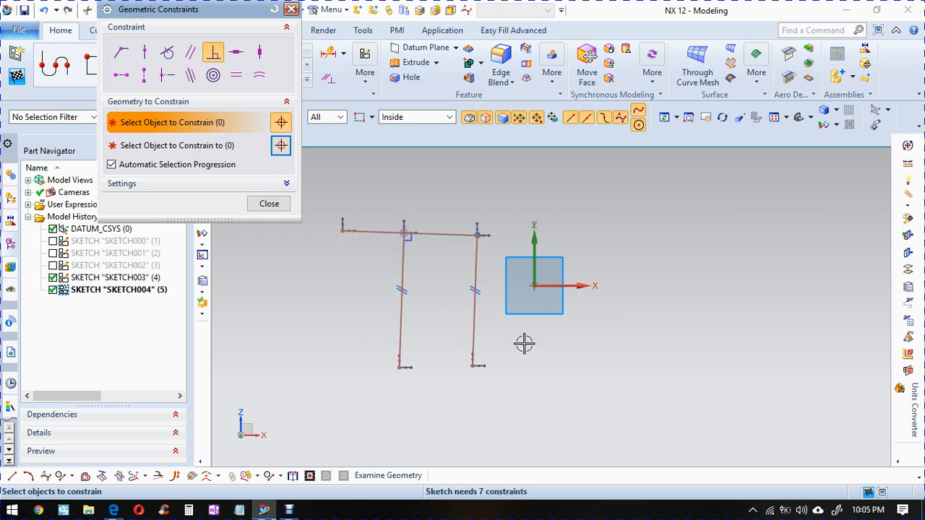
click(231, 58)
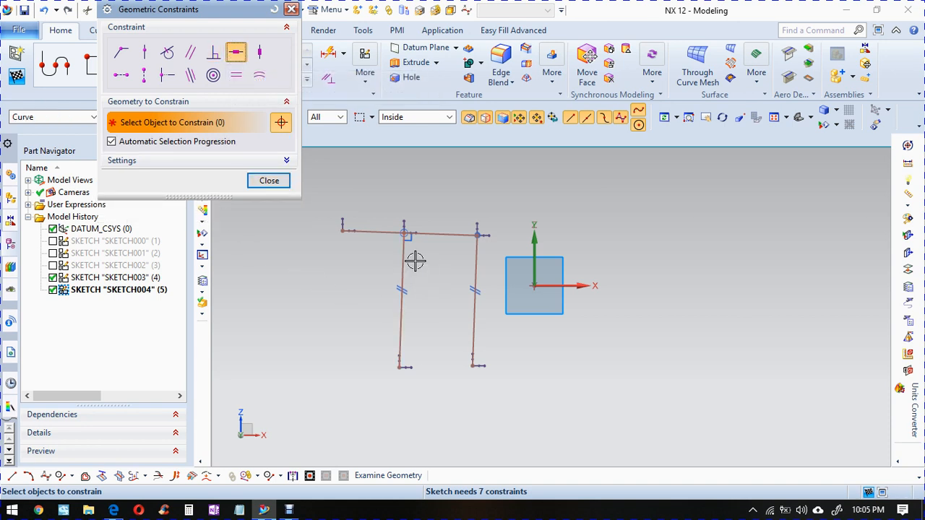
click(413, 233)
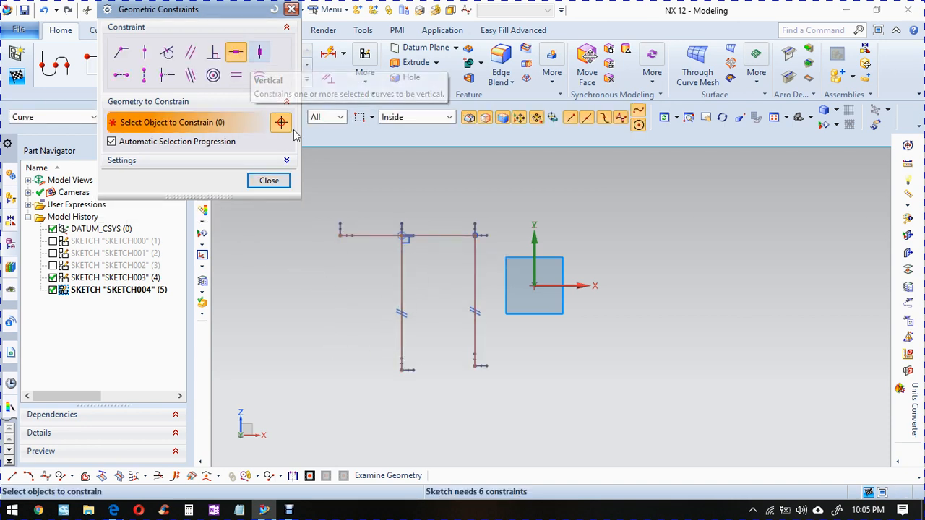
- Make the middle line Vertical, and apply Horizontal Alignment between the lower endpoints of the two parallel vertical lines
click(258, 52)
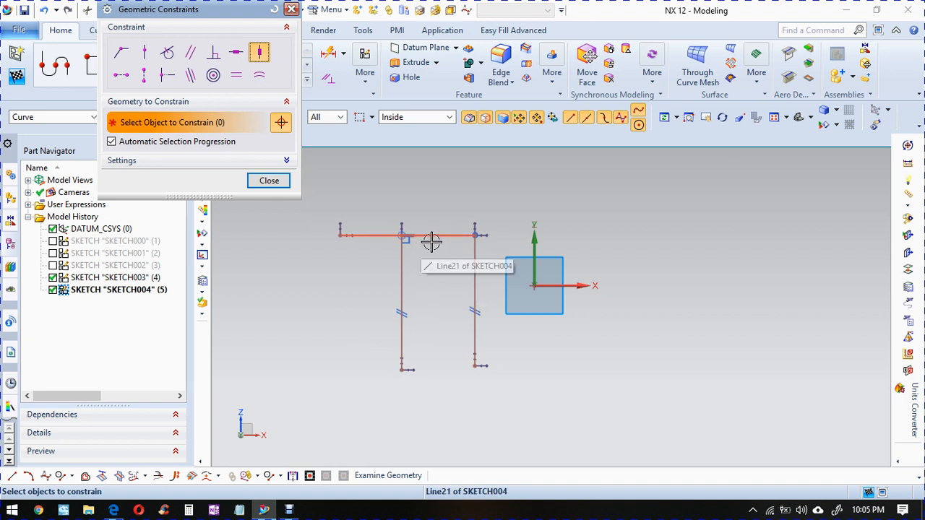
click(404, 279)
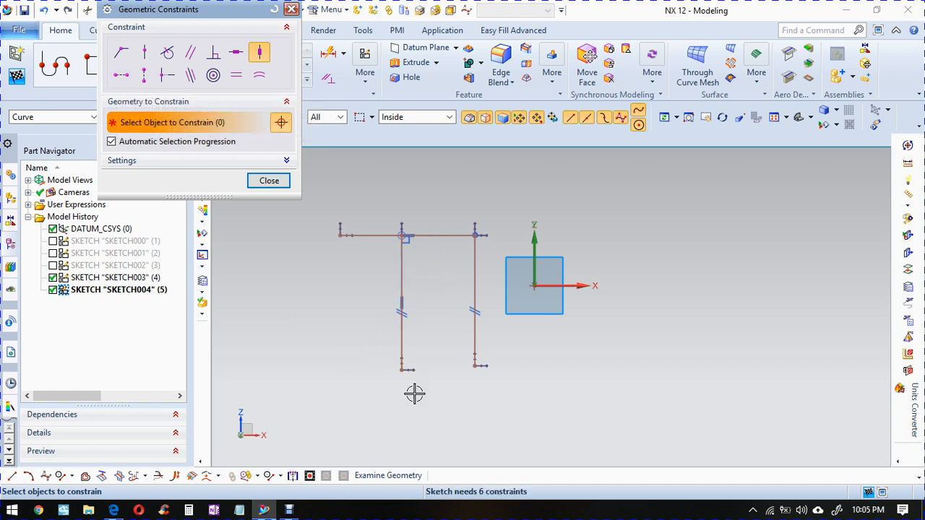
click(119, 80)
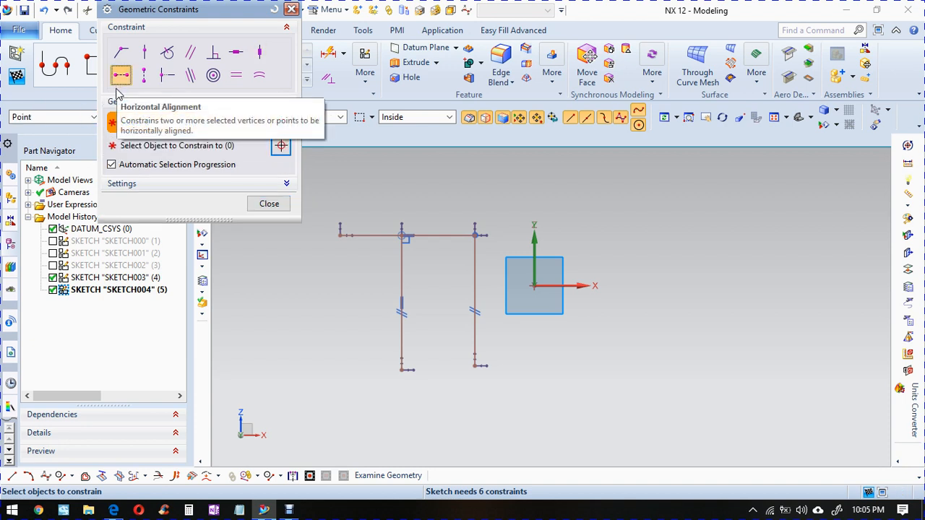
click(402, 370)
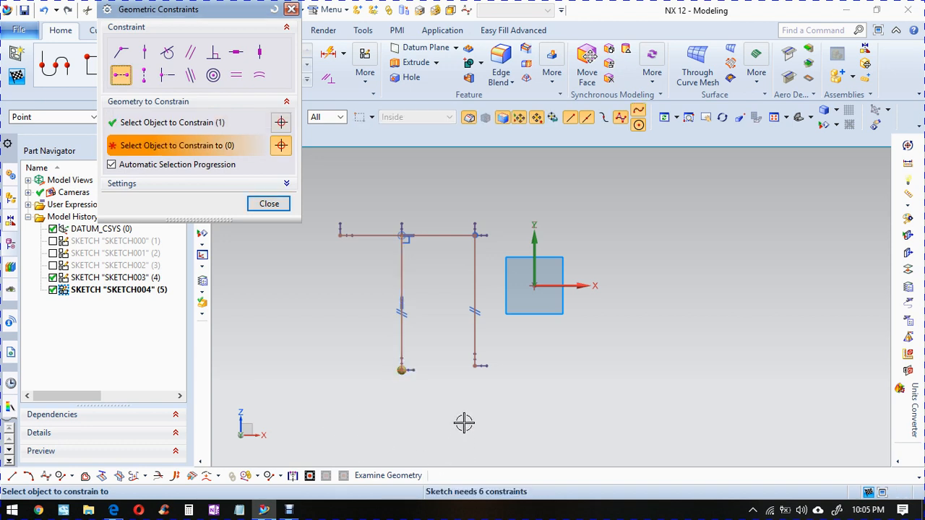
click(475, 366)
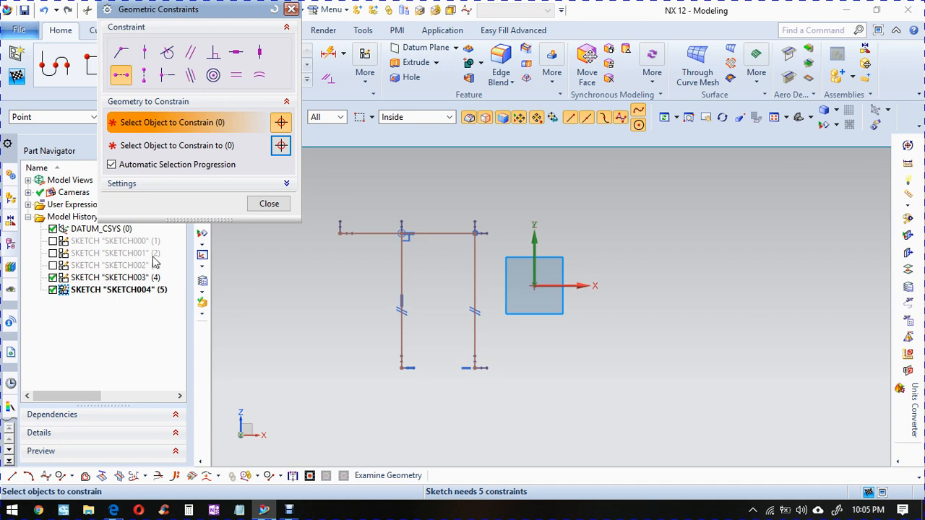
- Apply Vertical Alignment between the upper line's left endpoint and the sketch origin
click(145, 76)
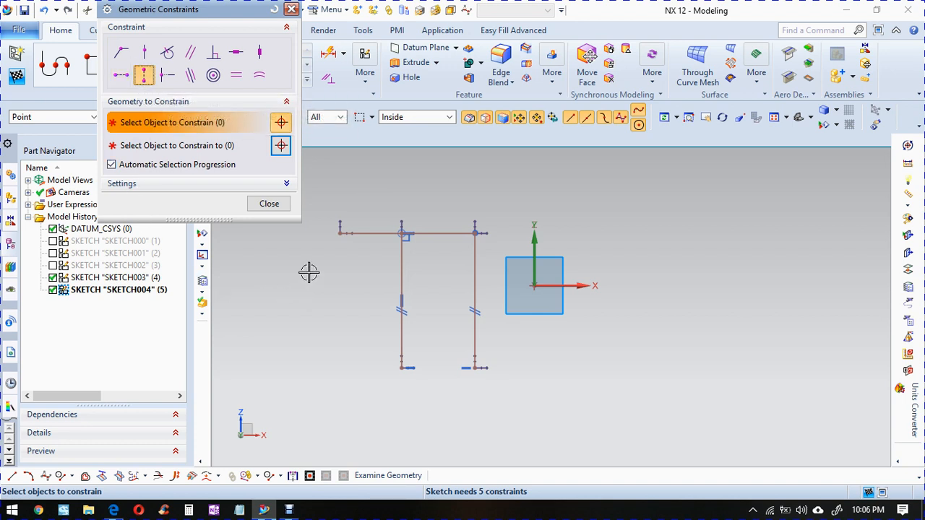
click(341, 232)
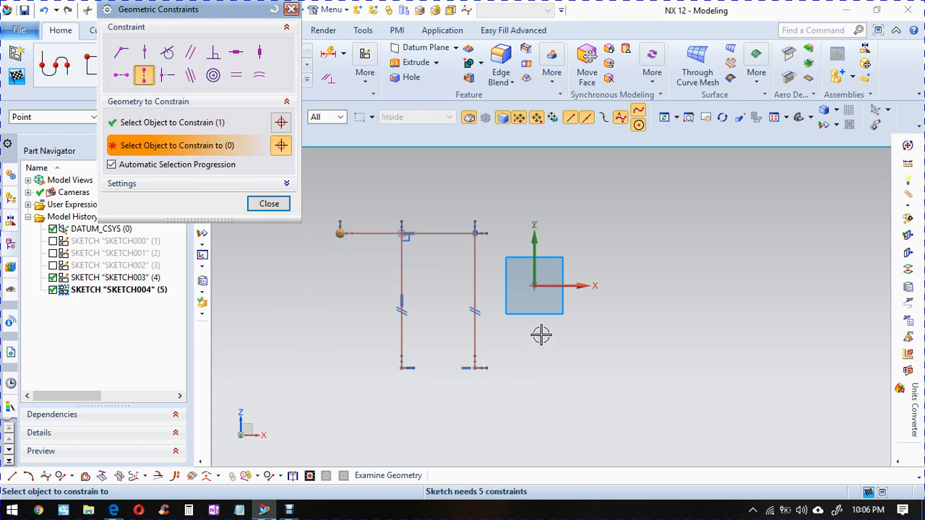
click(535, 287)
click(619, 294)
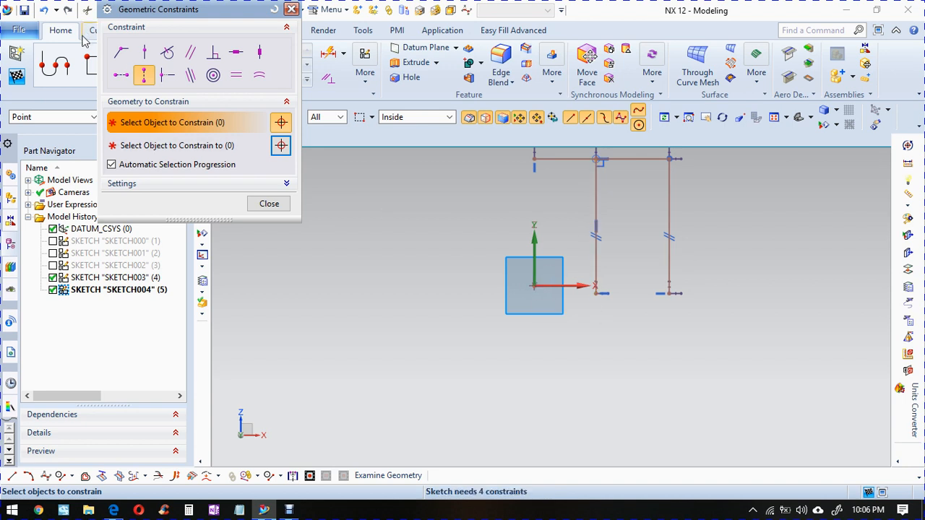
- Apply a Midpoint constraint between the middle vertical line and the sketch origin
click(165, 78)
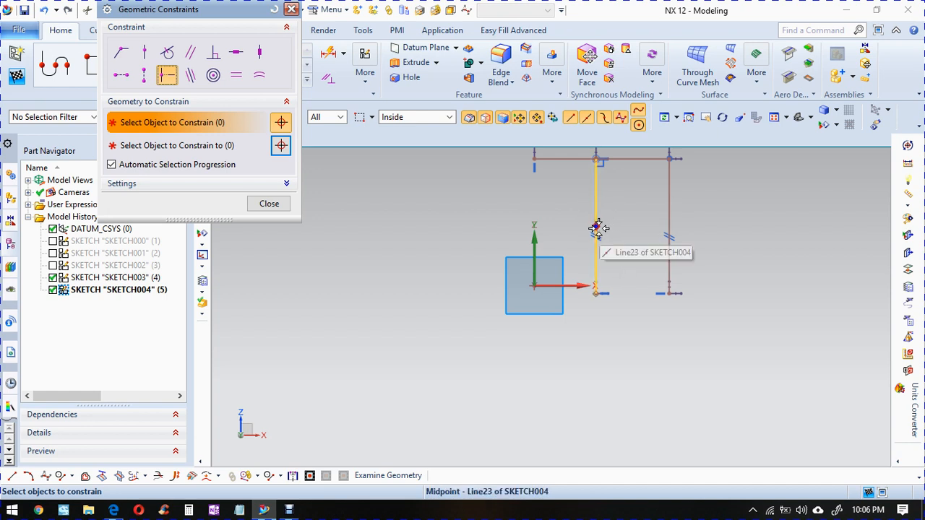
click(591, 190)
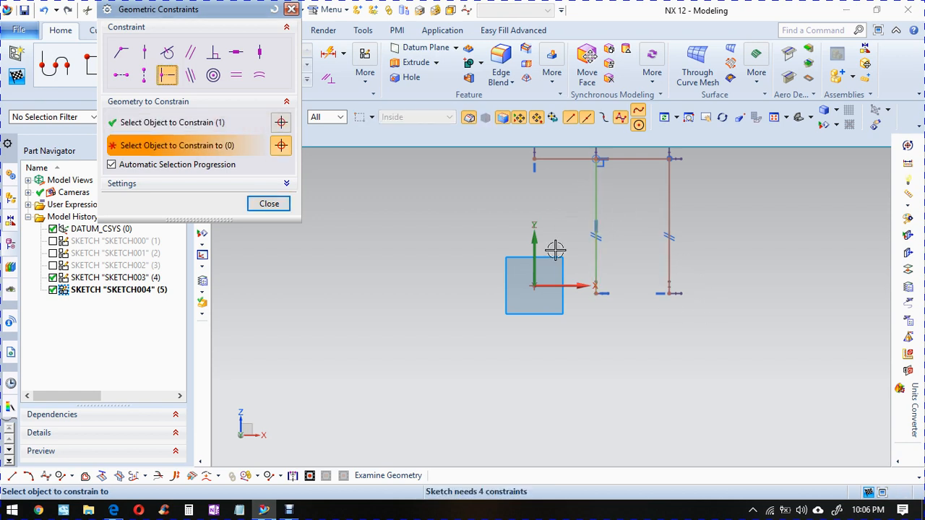
click(532, 287)
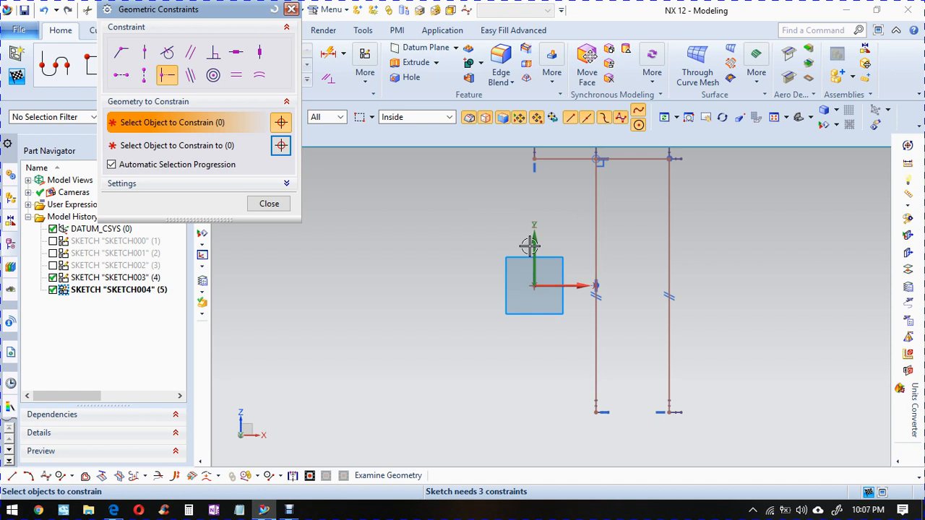
- Constrain the middle vertical line Collinear with the Y axis
click(190, 75)
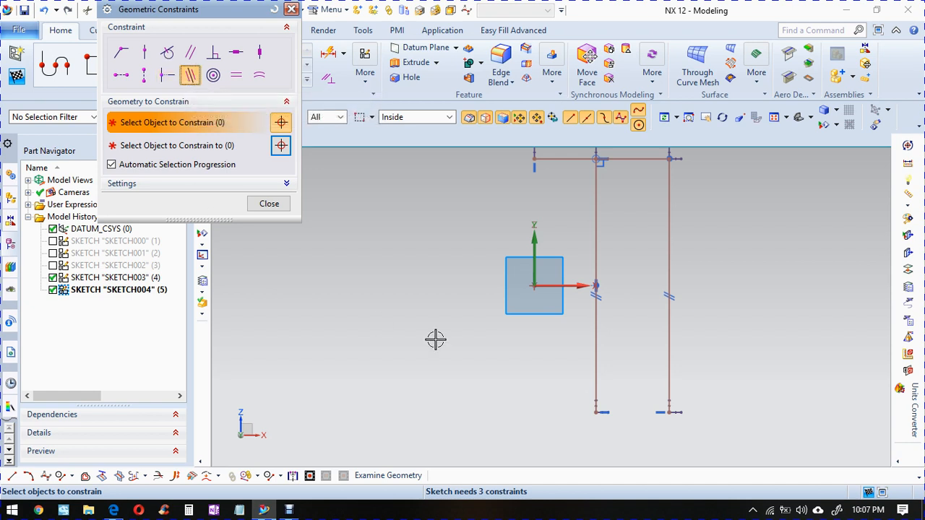
click(597, 207)
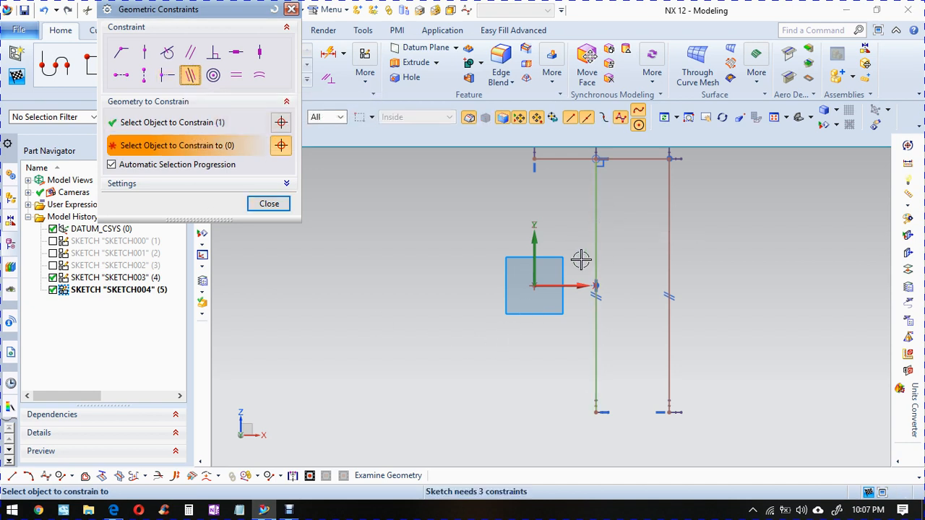
click(536, 257)
click(664, 281)
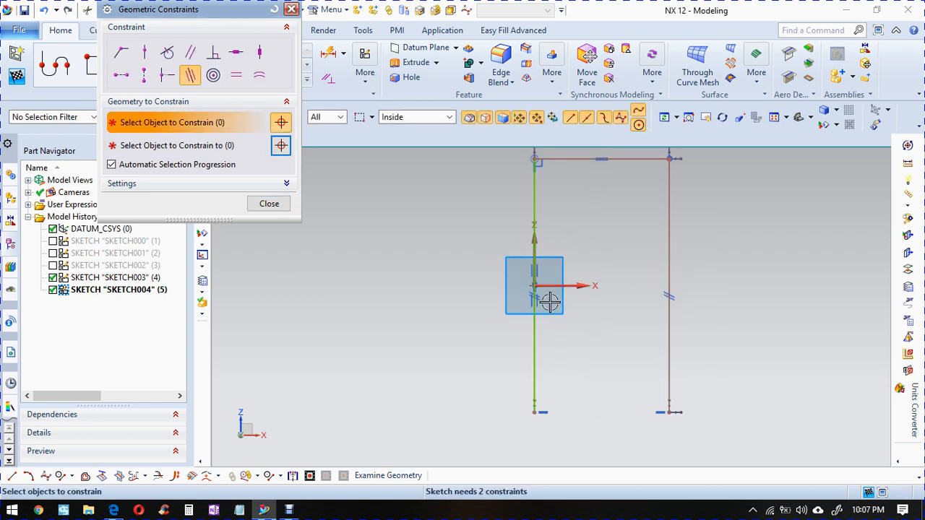
- Apply an Equal Length constraint between the vertical line on the Y axis and the upper horizontal line
scroll(559, 315, up, 3)
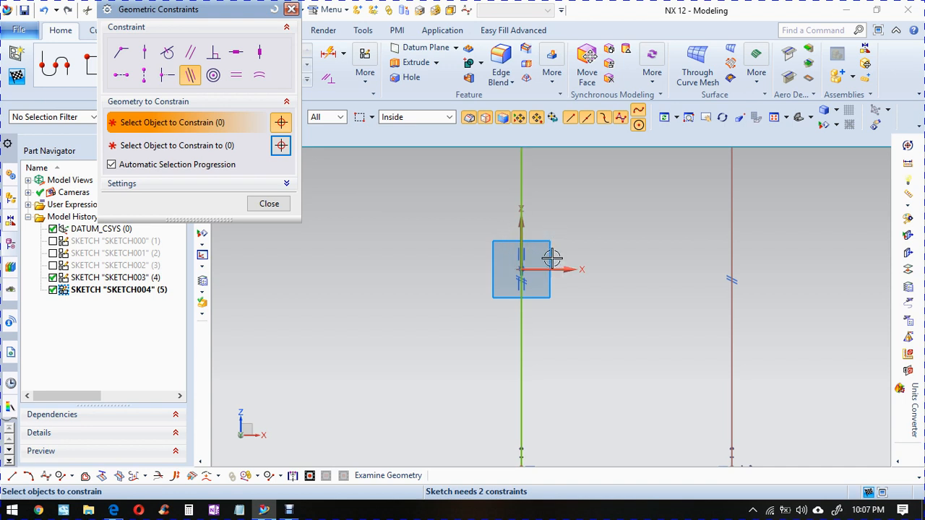
scroll(550, 280, down, 1)
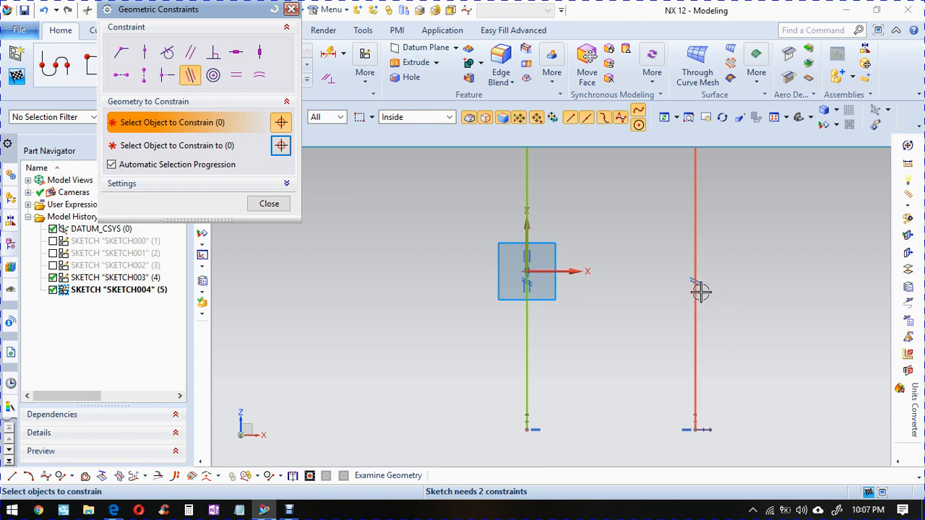
click(236, 75)
scroll(471, 325, down, 3)
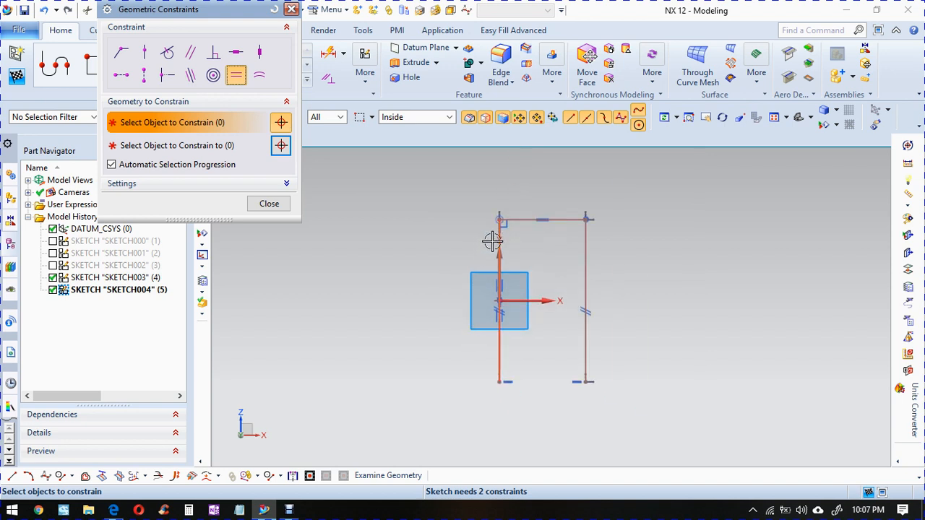
click(497, 246)
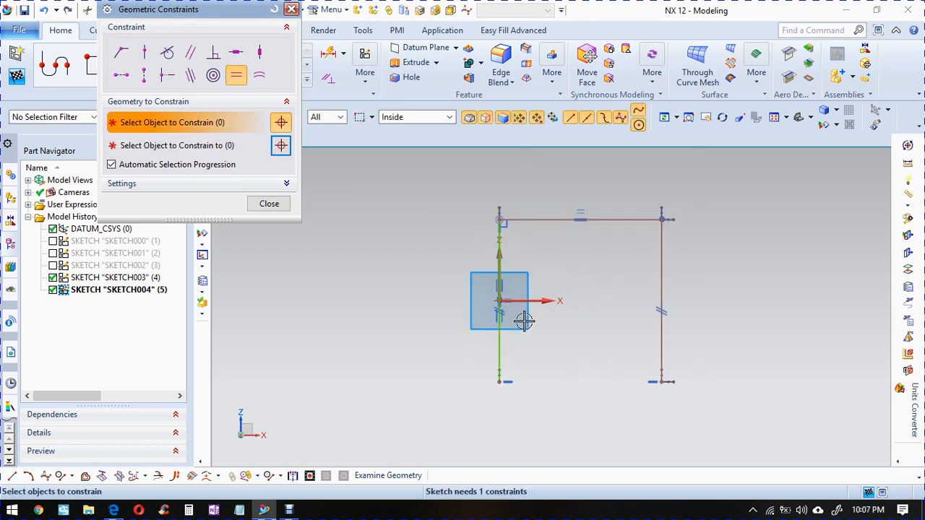
scroll(524, 322, up, 1)
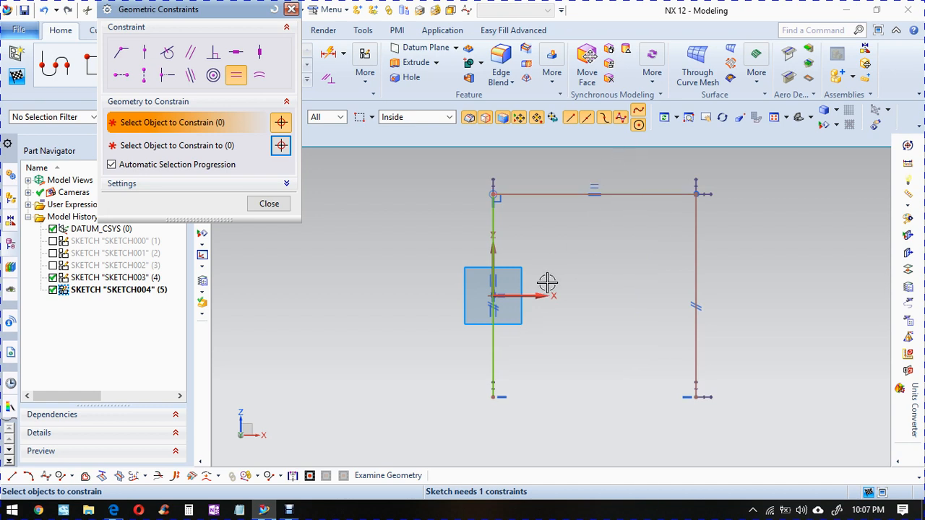
scroll(546, 282, up, 2)
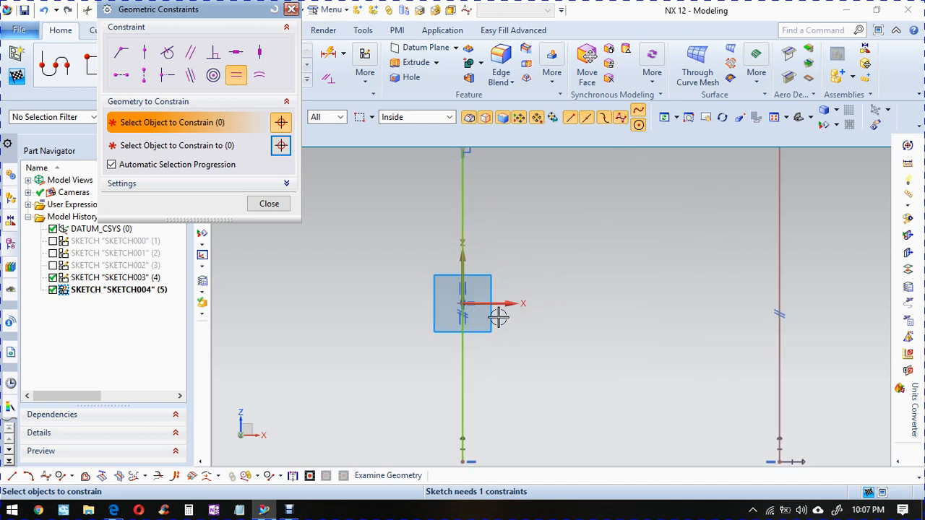
scroll(498, 316, down, 1)
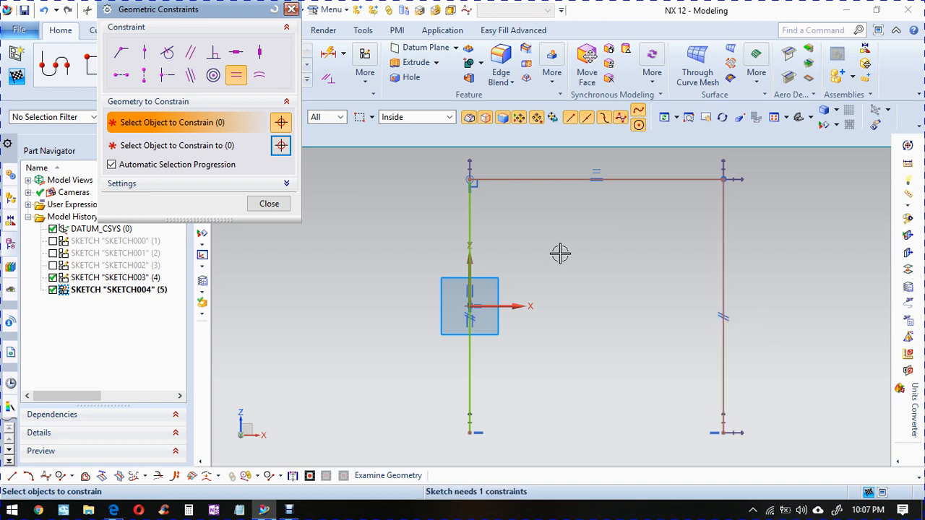
click(259, 76)
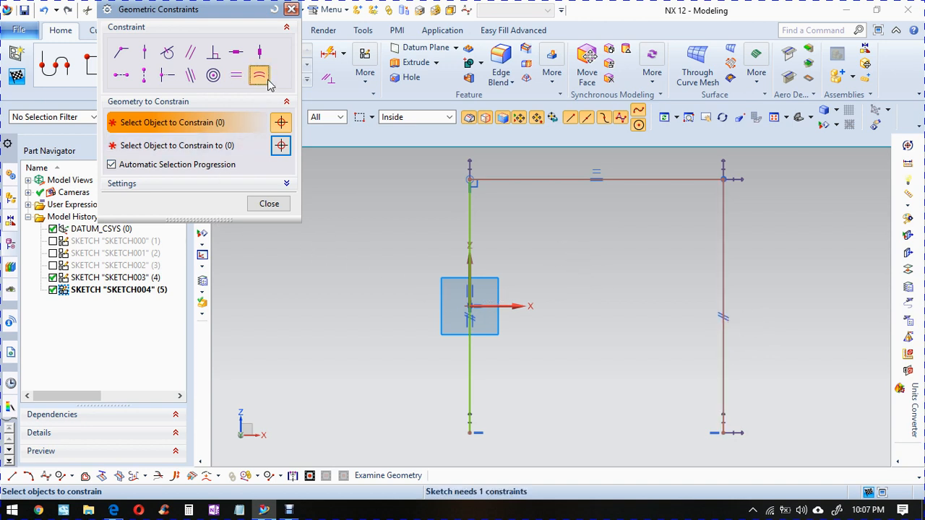
click(213, 76)
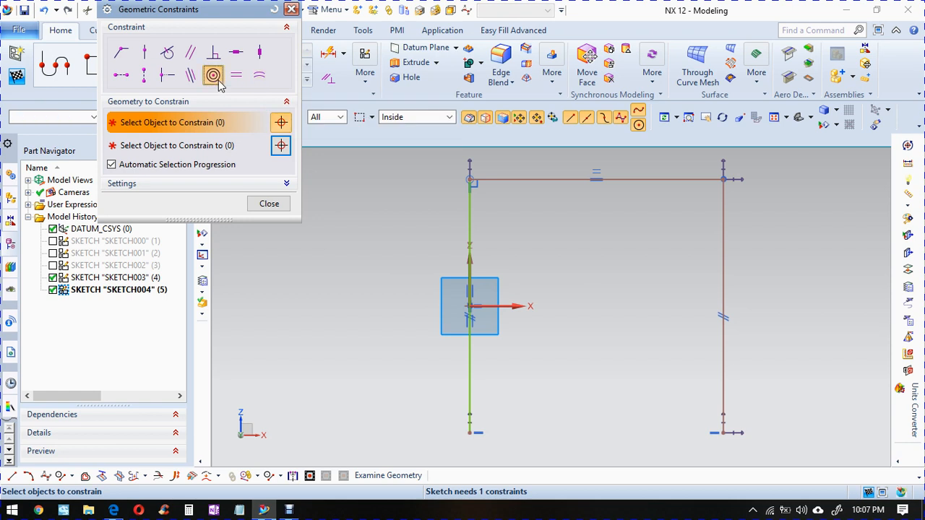
click(166, 55)
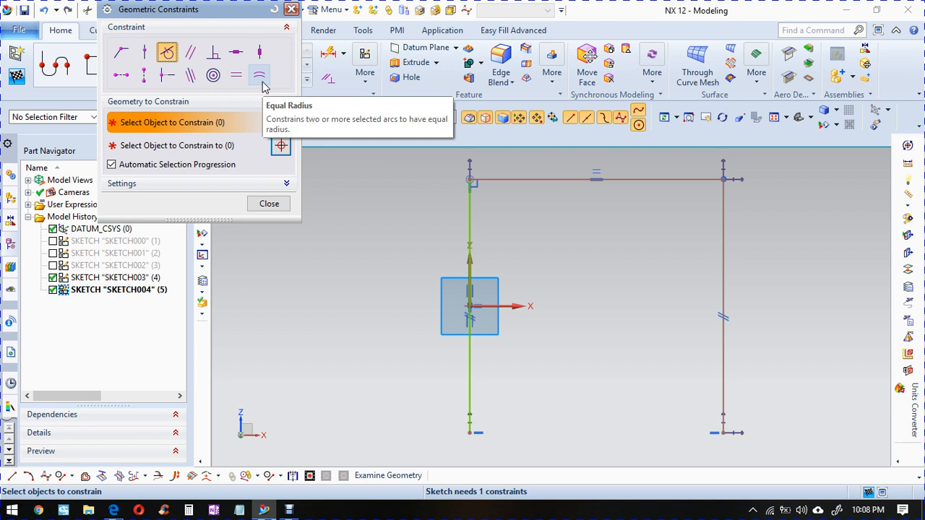
- Draw three circles: a small one at about (14900, 2100), a larger one below it, and a medium one low between the vertical lines
click(284, 205)
key(o)
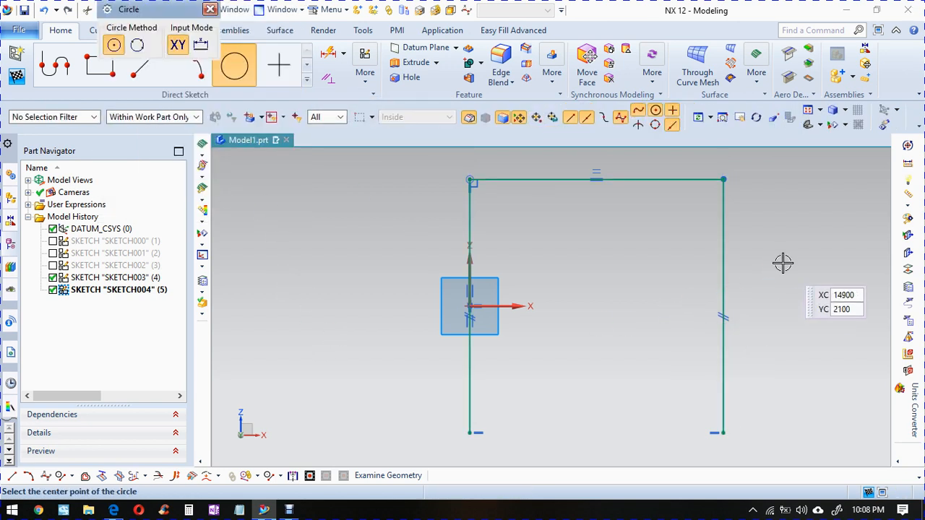
click(782, 262)
click(801, 233)
click(801, 418)
click(835, 358)
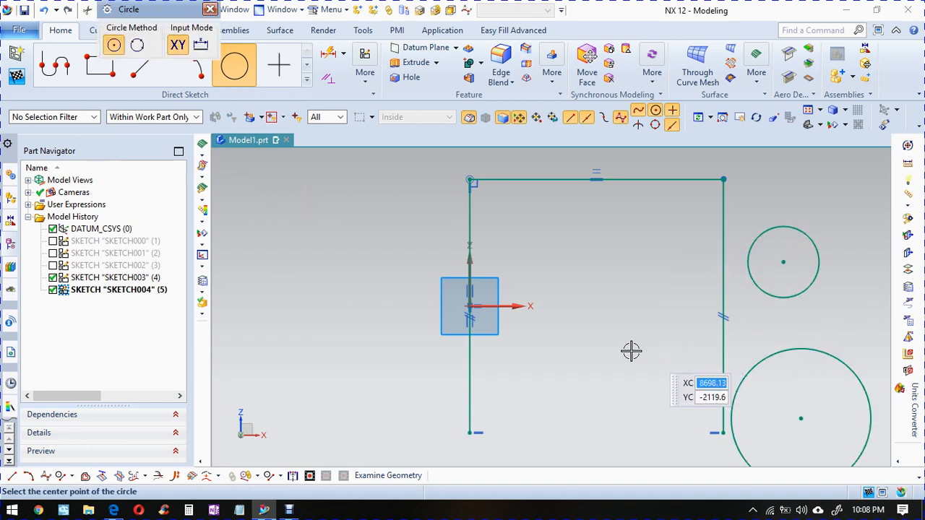
click(537, 419)
click(563, 378)
key(Escape)
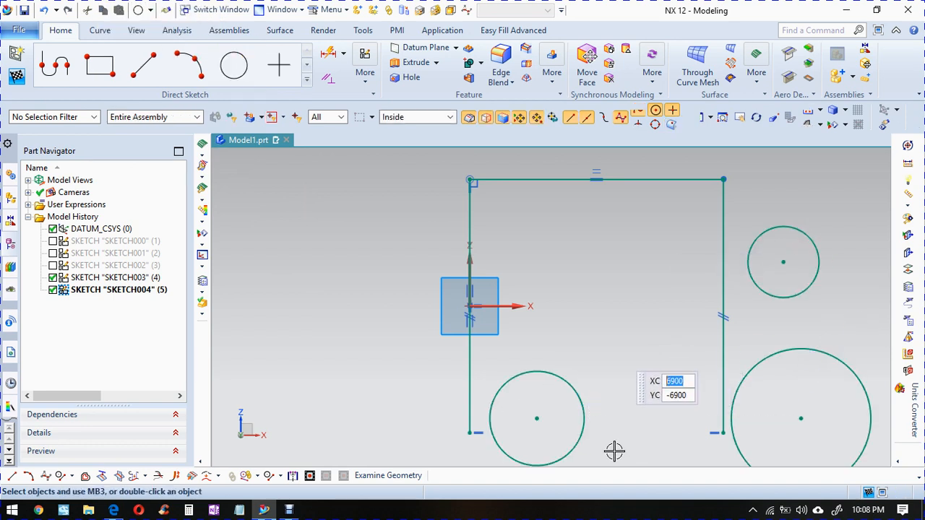
- Apply an Equal Radius constraint between the circle between the vertical lines and the upper circle outside the right vertical line
key(c)
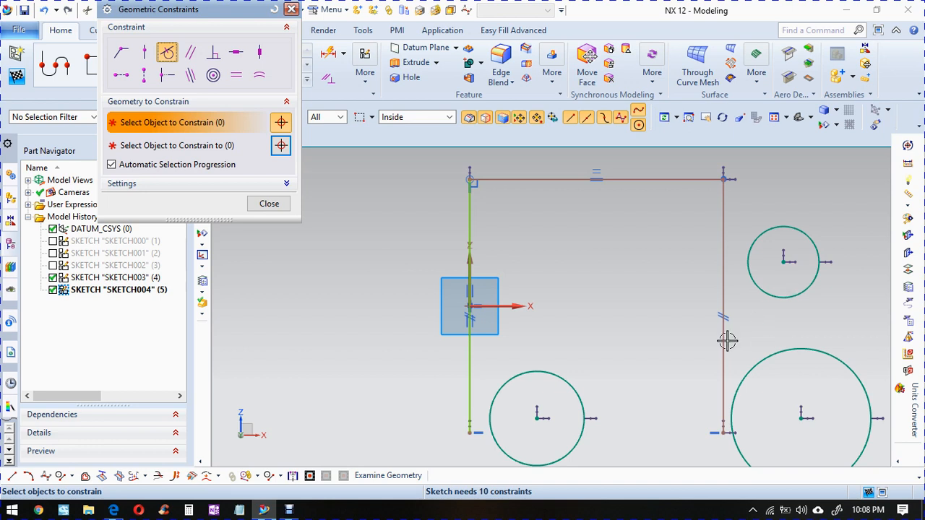
click(236, 75)
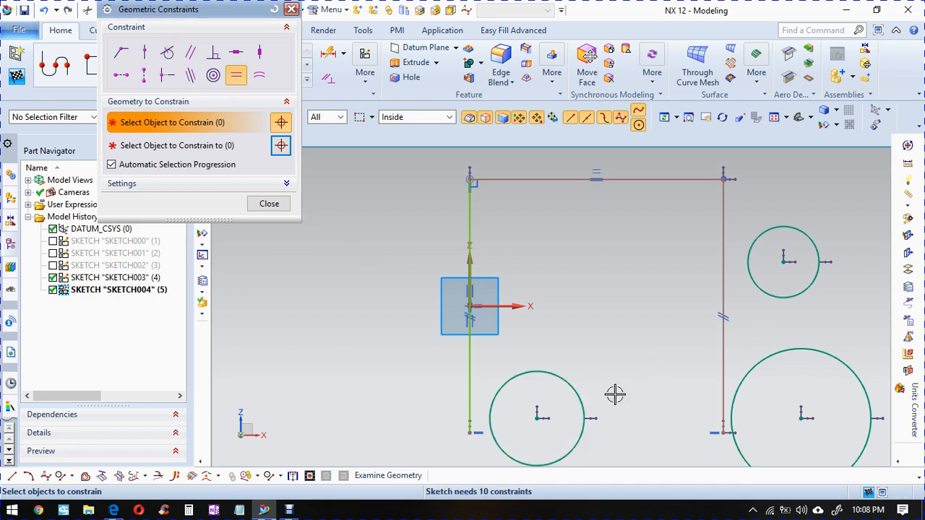
click(257, 78)
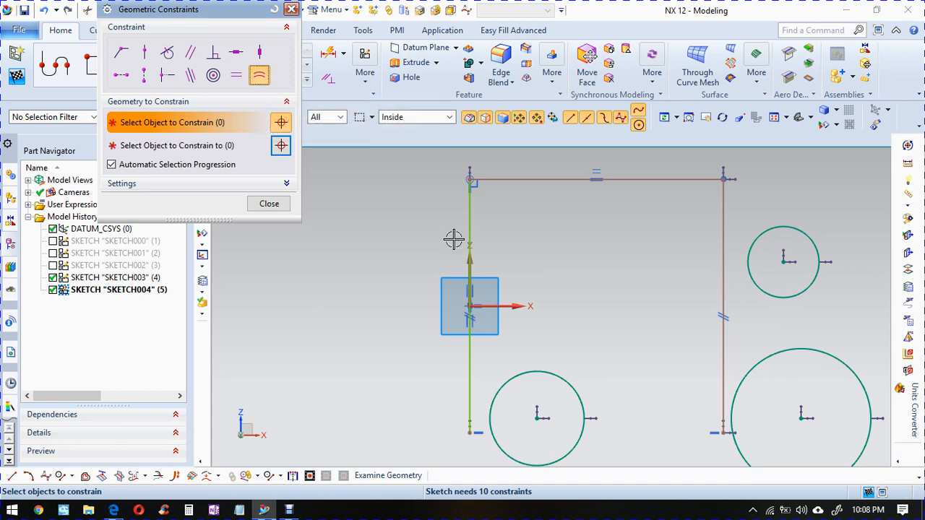
click(584, 408)
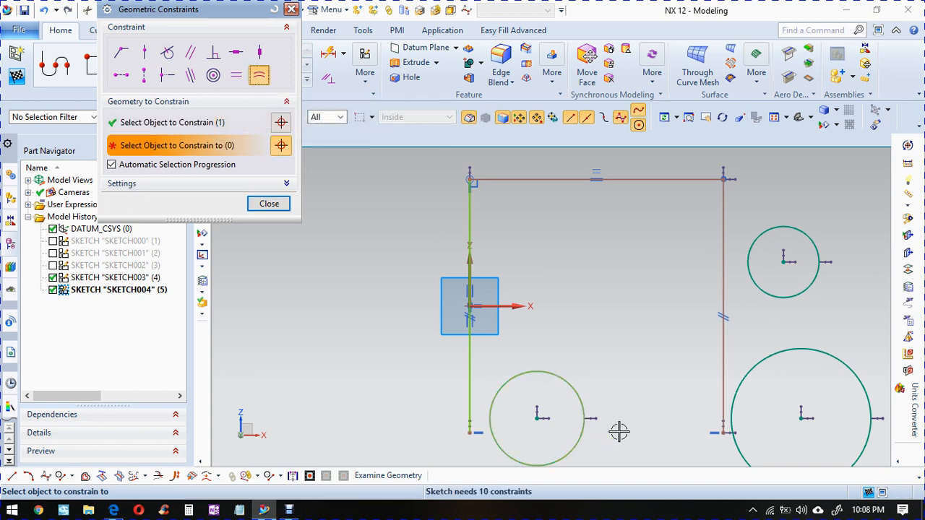
click(785, 302)
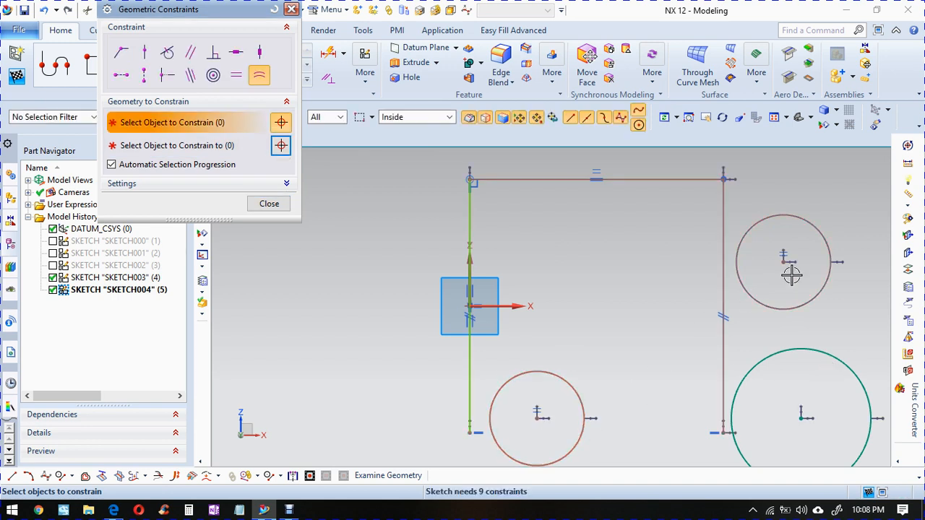
- Constrain the large circle Concentric with the upper circle outside the right vertical line
click(219, 83)
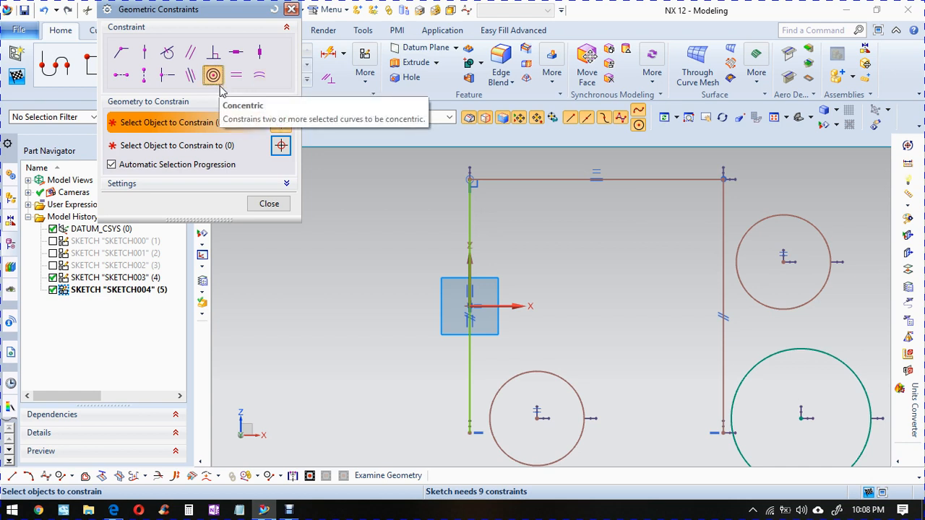
click(820, 352)
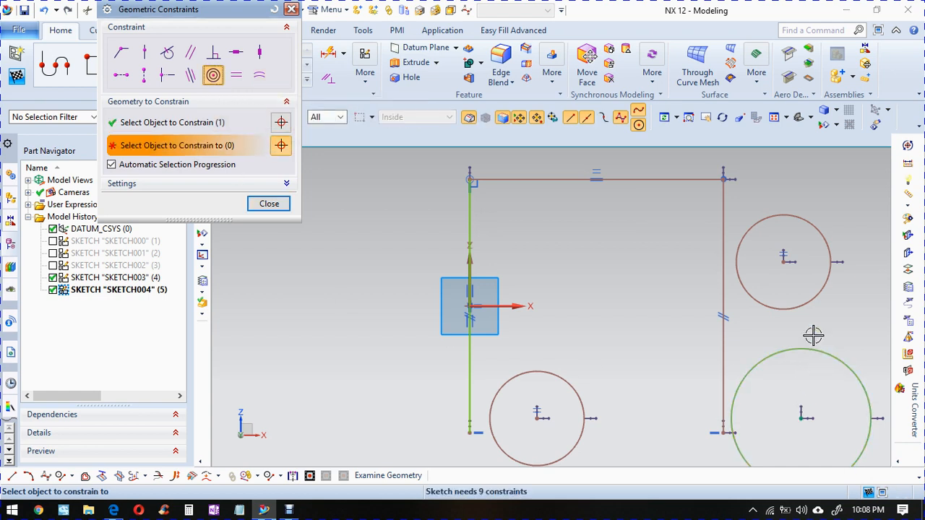
click(801, 304)
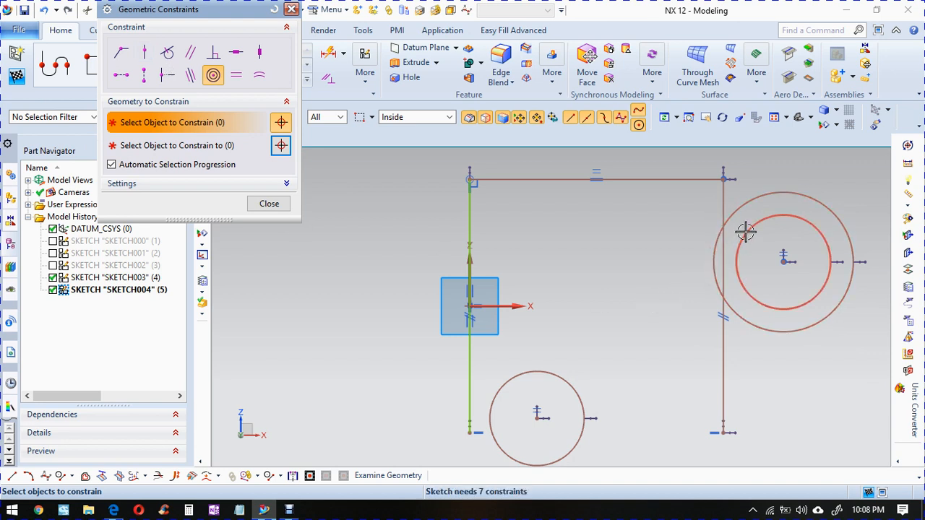
- Constrain the outer of the two concentric circles Tangent to the right vertical line
click(168, 53)
click(726, 219)
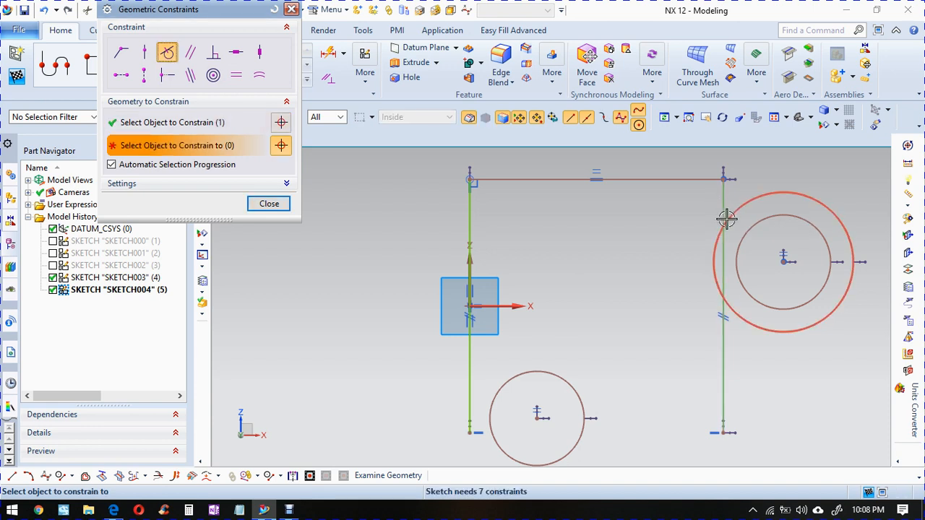
click(724, 218)
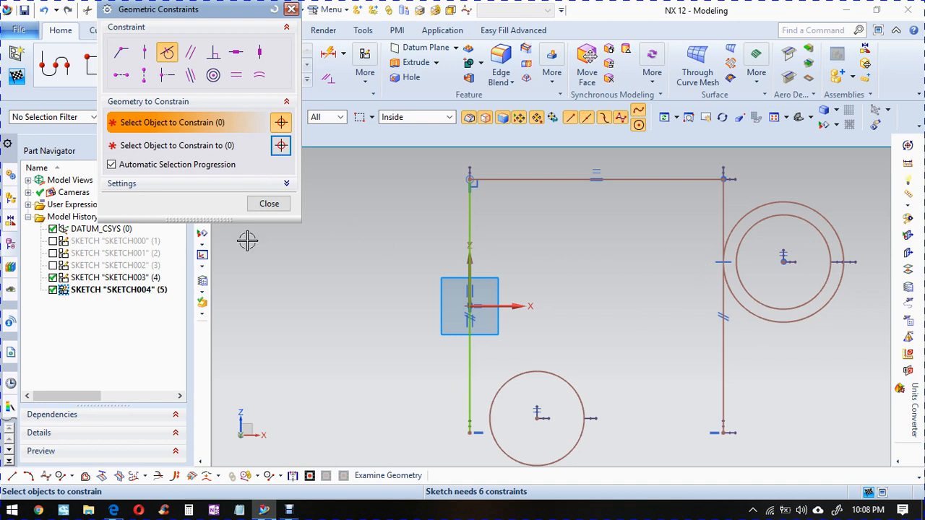
- Choose the Coincident constraint, turn off Automatic Selection Progression and close Geometric Constraints
click(121, 52)
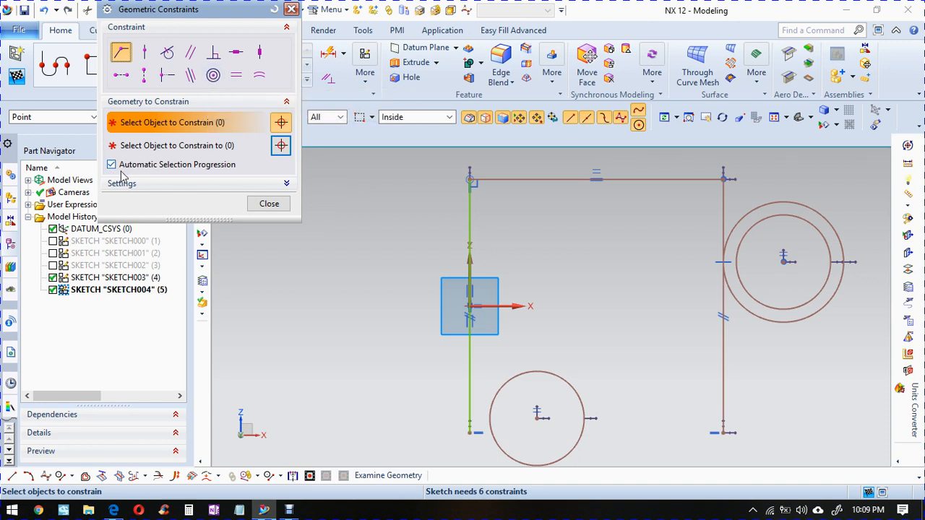
click(149, 167)
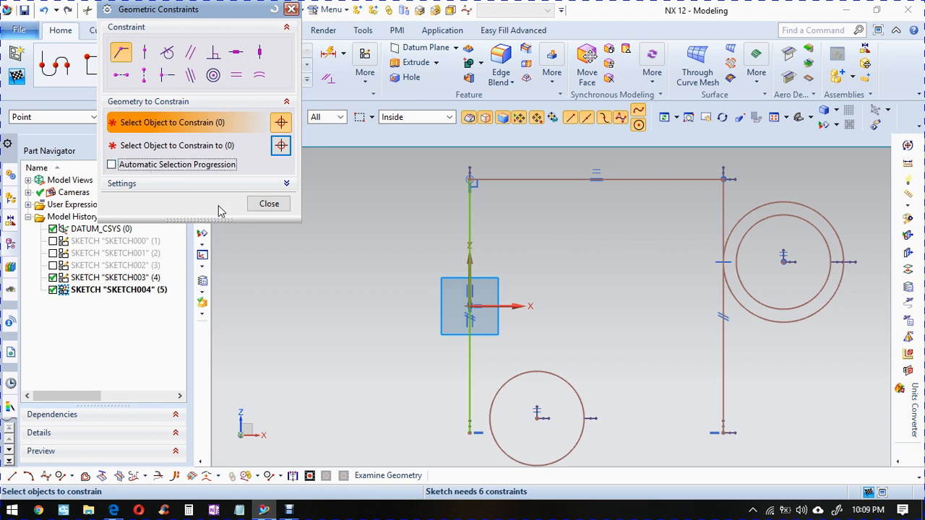
click(269, 203)
- Draw three circles outside the left vertical line: one about 5740 in diameter and two small ones above it, about 2250 in diameter
click(234, 65)
click(334, 303)
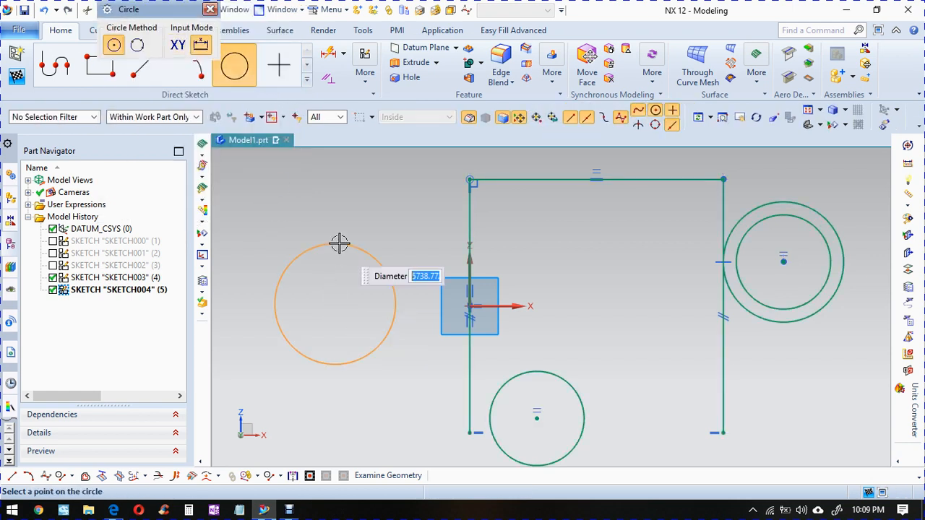
click(339, 244)
click(364, 197)
click(371, 173)
click(282, 198)
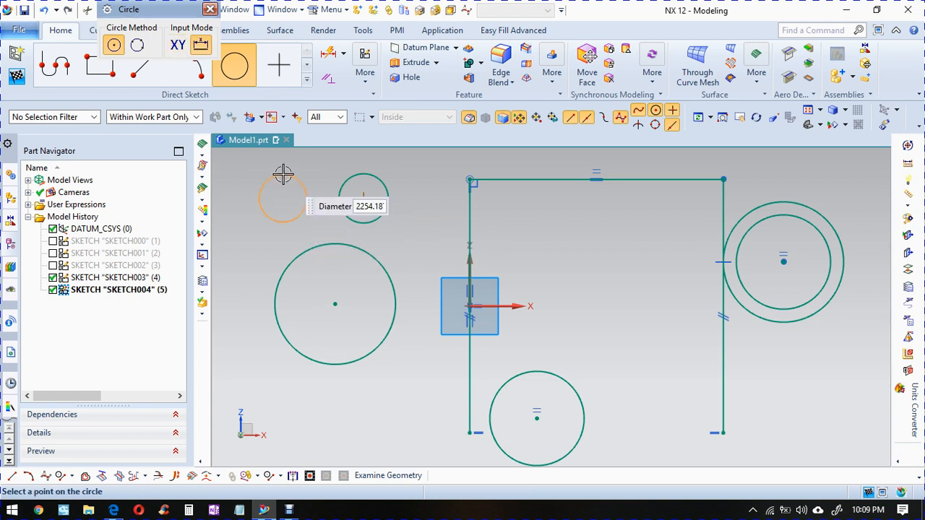
click(283, 174)
- Draw two circles touching each other between the vertical lines, the lower one about 5180 in diameter
click(539, 260)
click(582, 218)
click(621, 341)
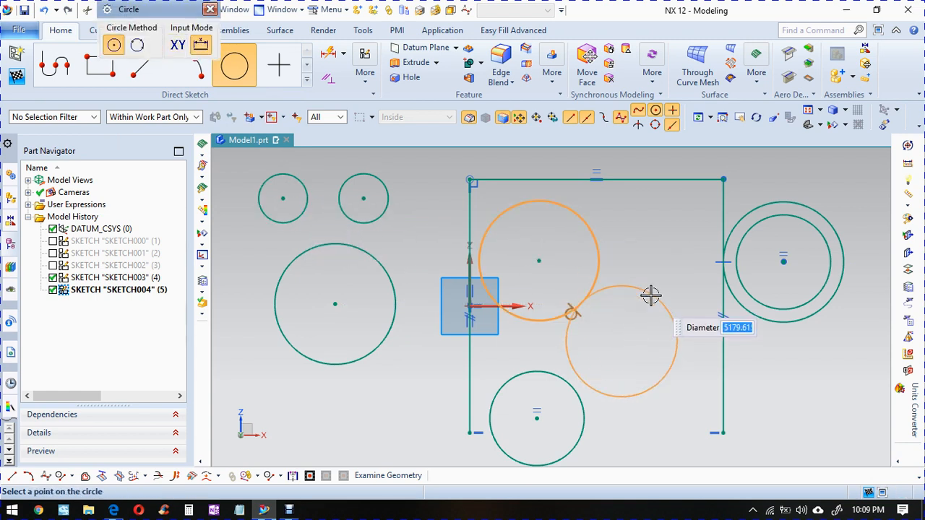
click(650, 295)
key(Escape)
- Delete the tangent constraint between the two touching circles and enlarge the lower one so that it overlaps the upper one
click(589, 312)
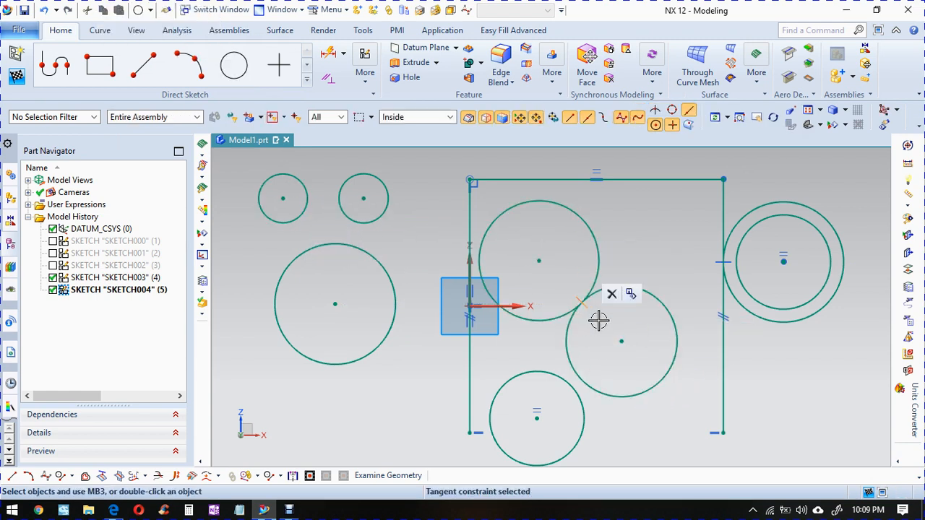
click(611, 294)
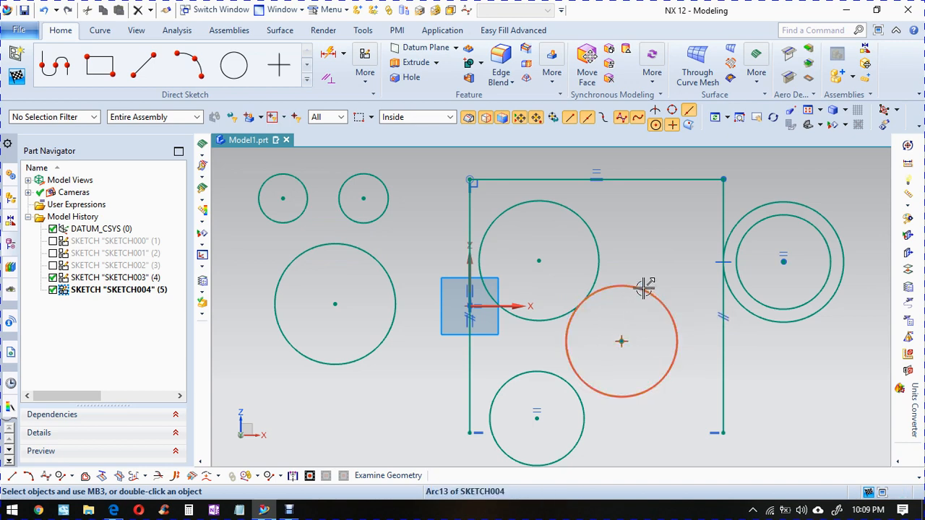
drag(648, 286, 647, 257)
- Reopen Geometric Constraints on Coincident with Automatic Selection Progression off and the selection of objects to constrain active
click(329, 78)
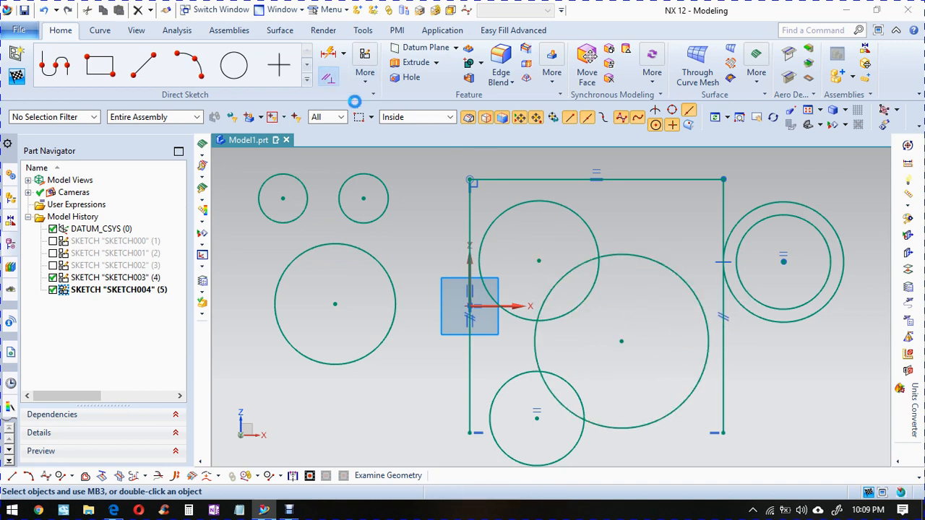
scroll(399, 242, down, 1)
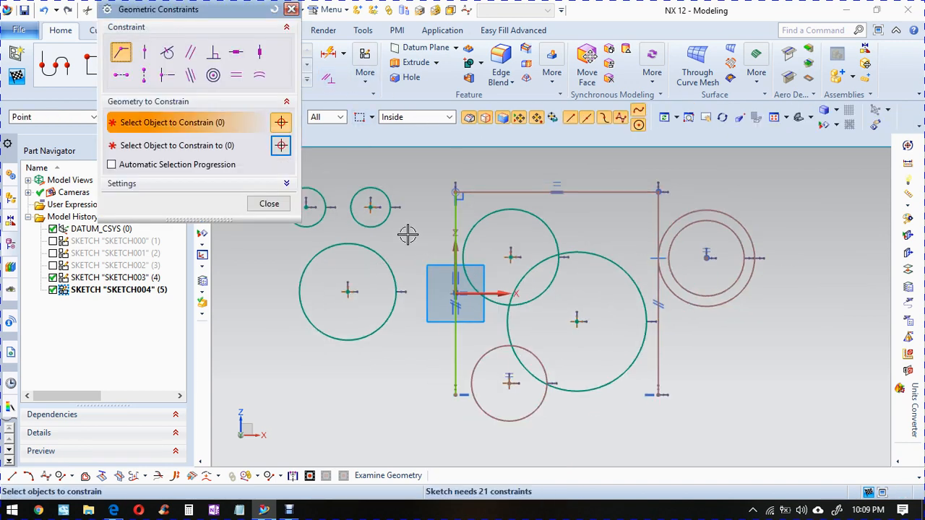
click(201, 166)
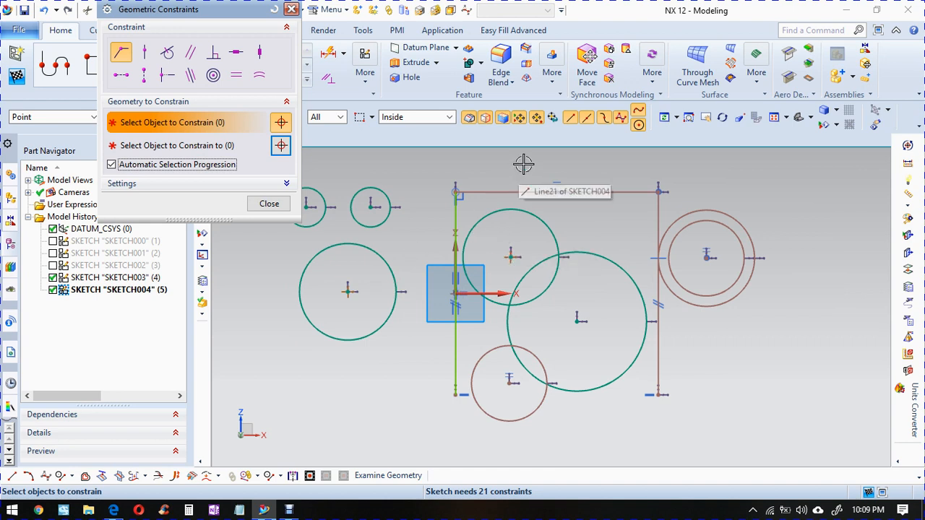
click(226, 146)
click(229, 129)
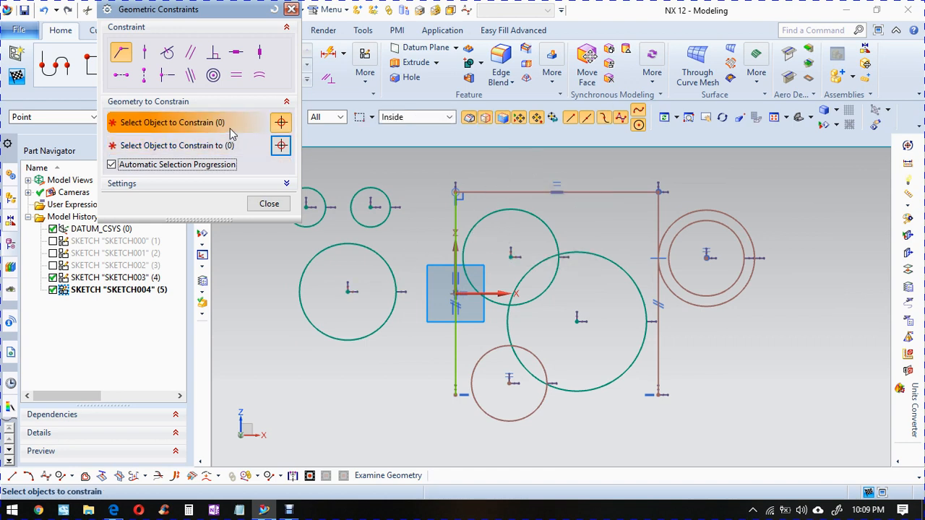
click(231, 145)
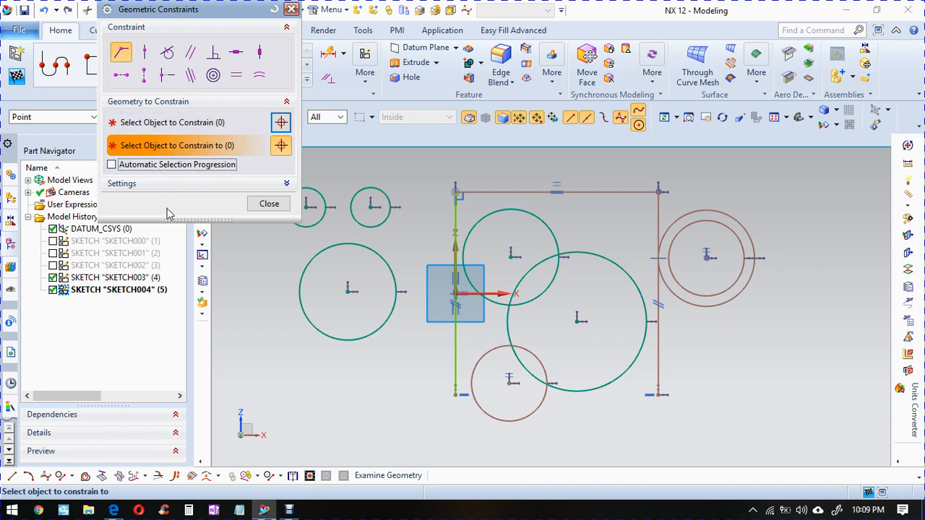
click(177, 124)
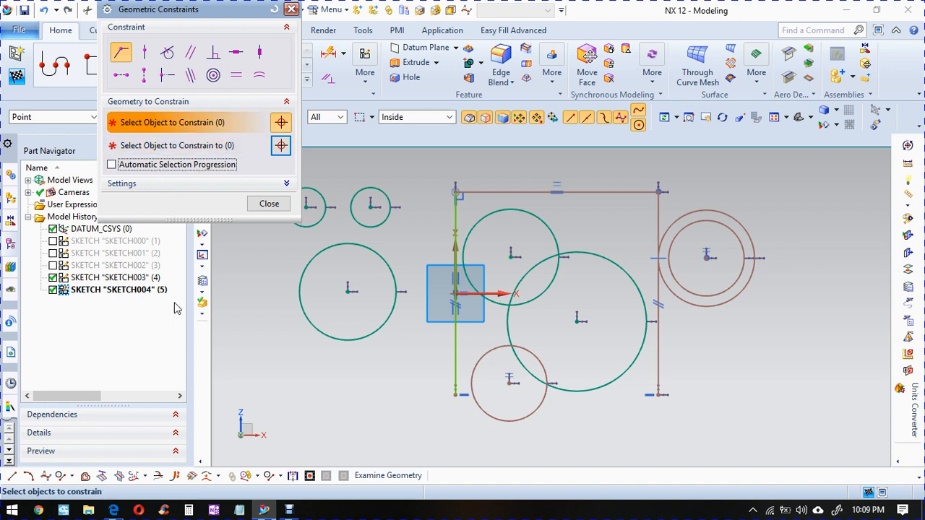
- Make the centres of the three left circles, the lowest circle and the large overlapping circle Coincident with the upper middle circle's centre
click(307, 210)
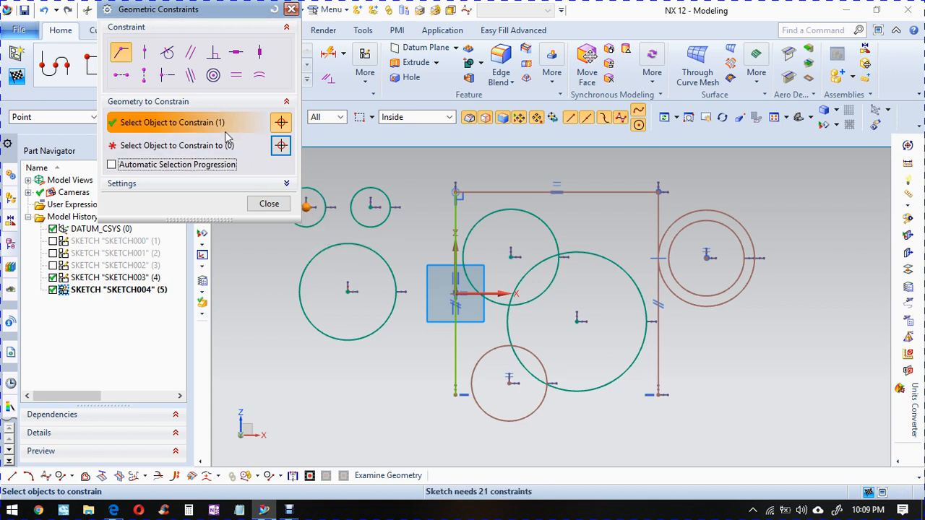
click(370, 207)
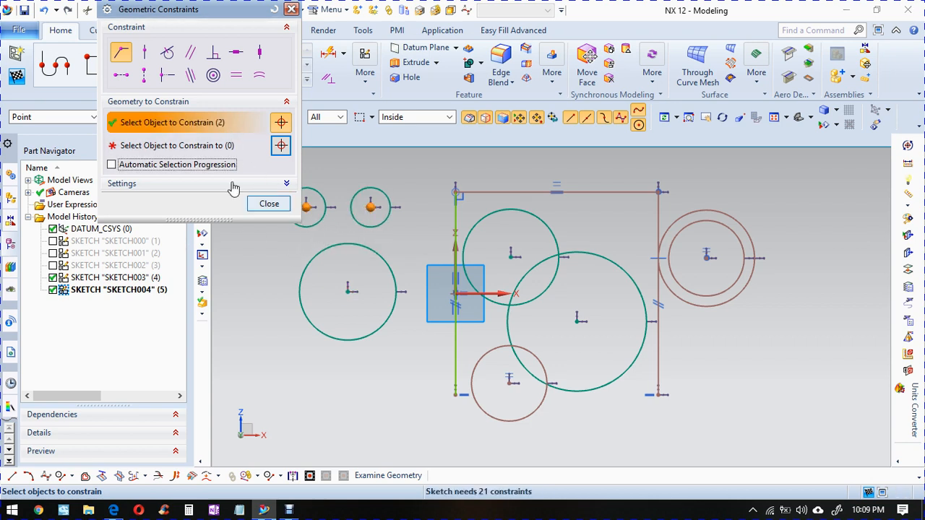
click(299, 291)
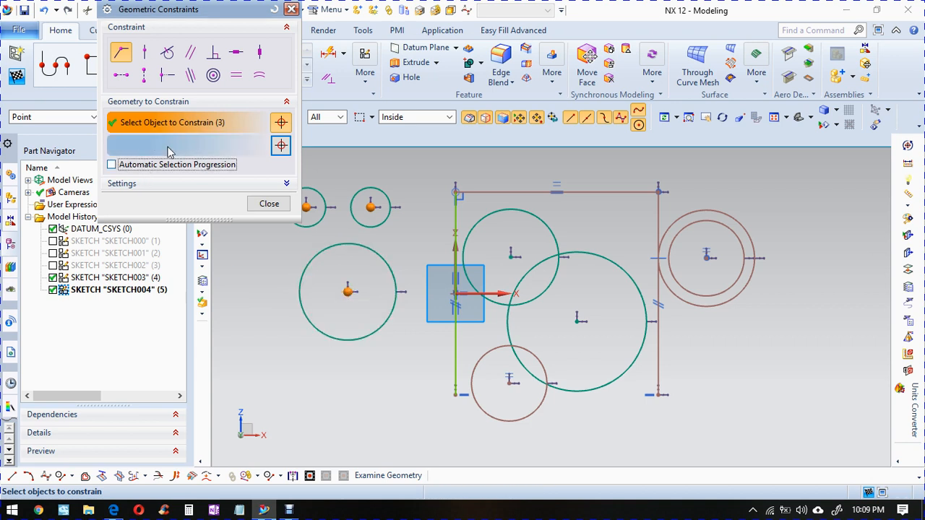
click(535, 416)
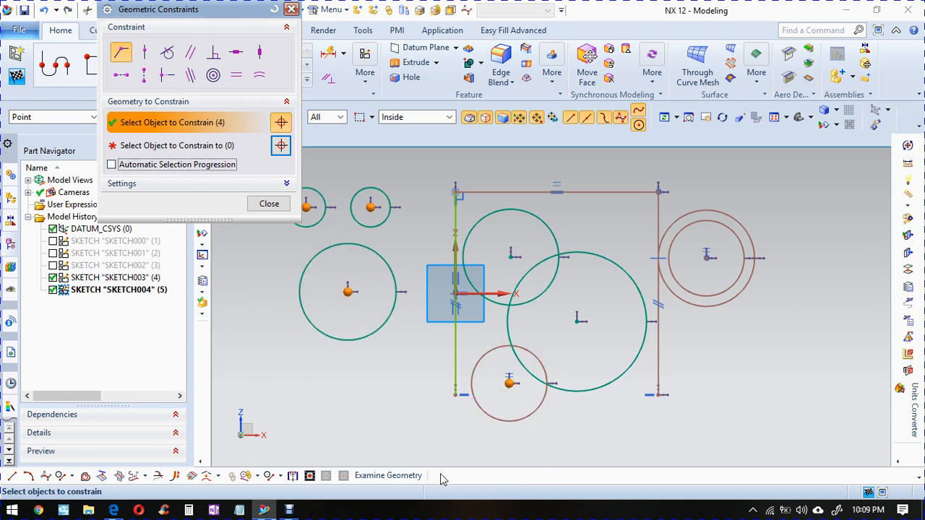
click(575, 385)
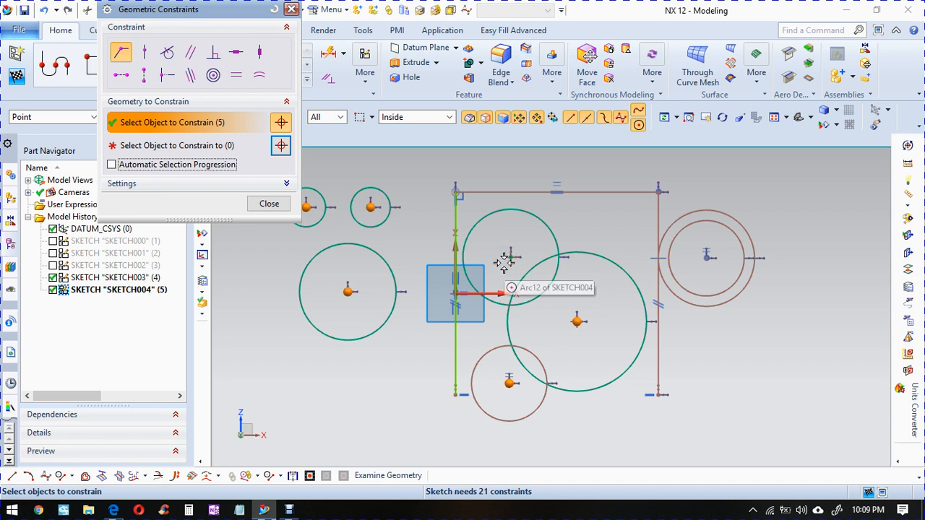
click(243, 157)
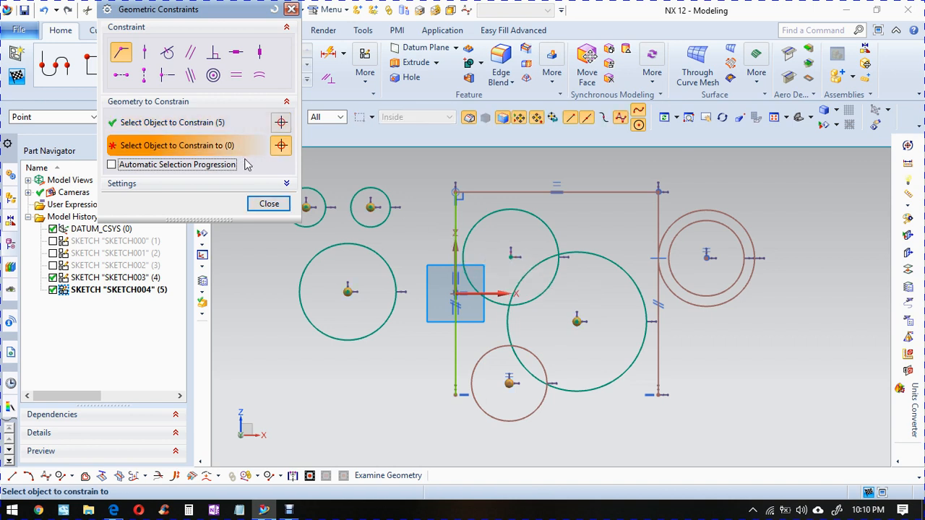
click(476, 294)
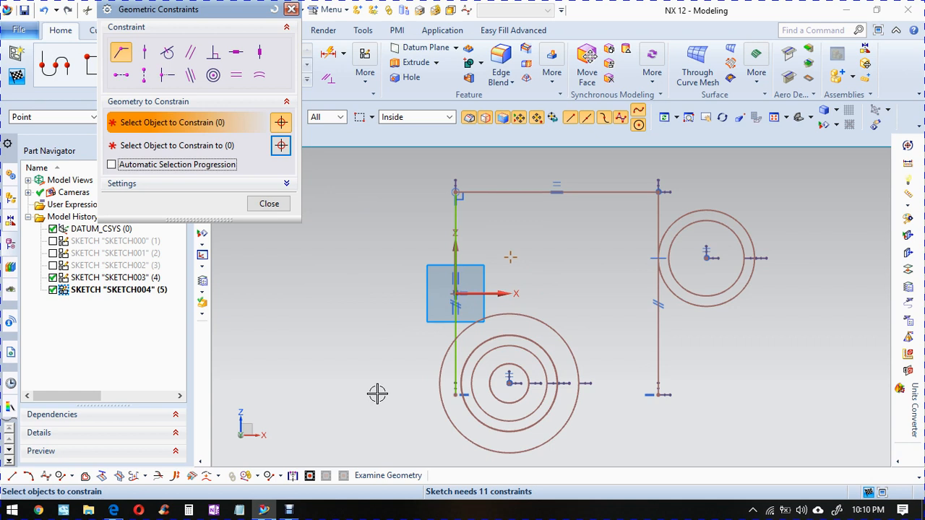
- Turn Automatic Selection Progression back on, review the constraint types from Coincident through Vertical, and close Geometric Constraints
click(197, 165)
click(222, 146)
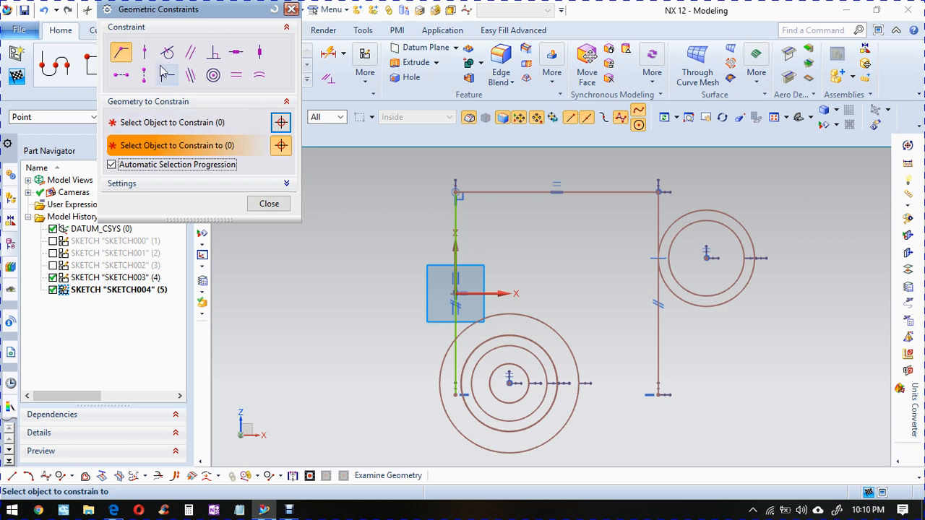
click(144, 51)
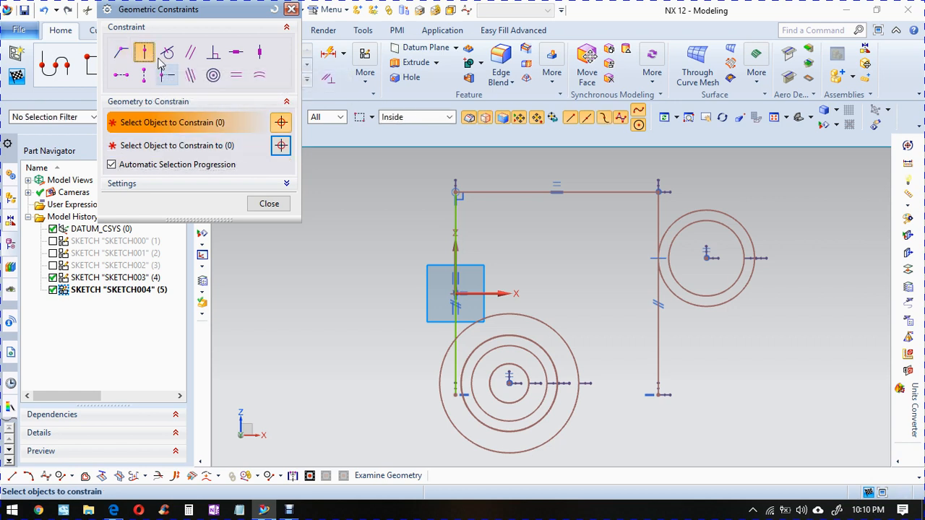
click(121, 52)
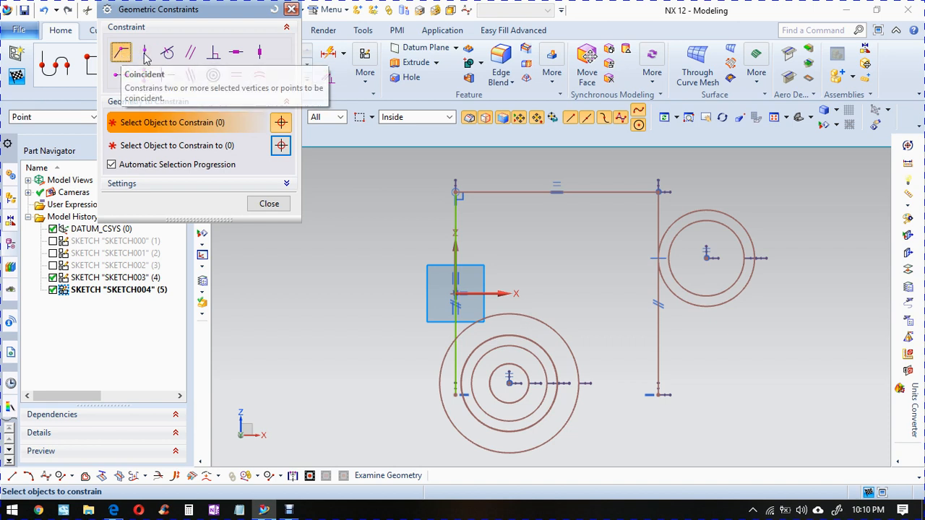
click(143, 51)
click(167, 52)
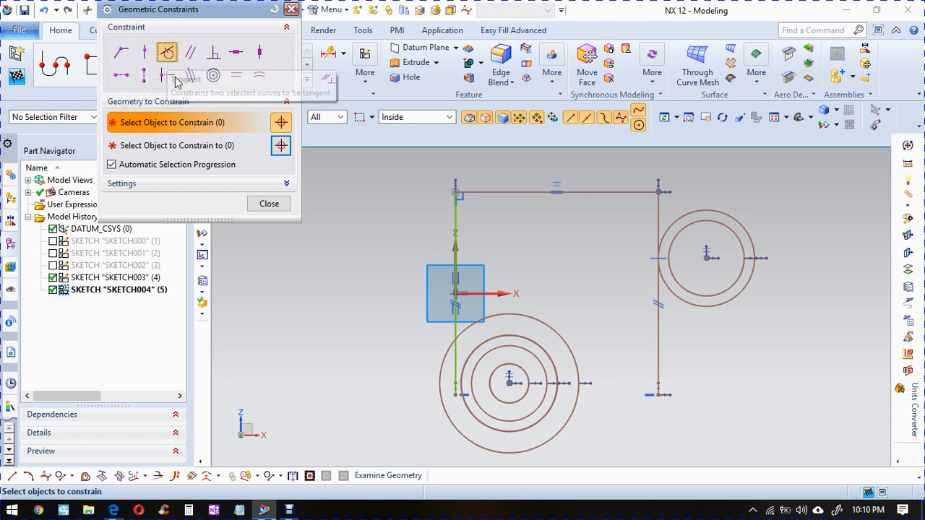
click(189, 55)
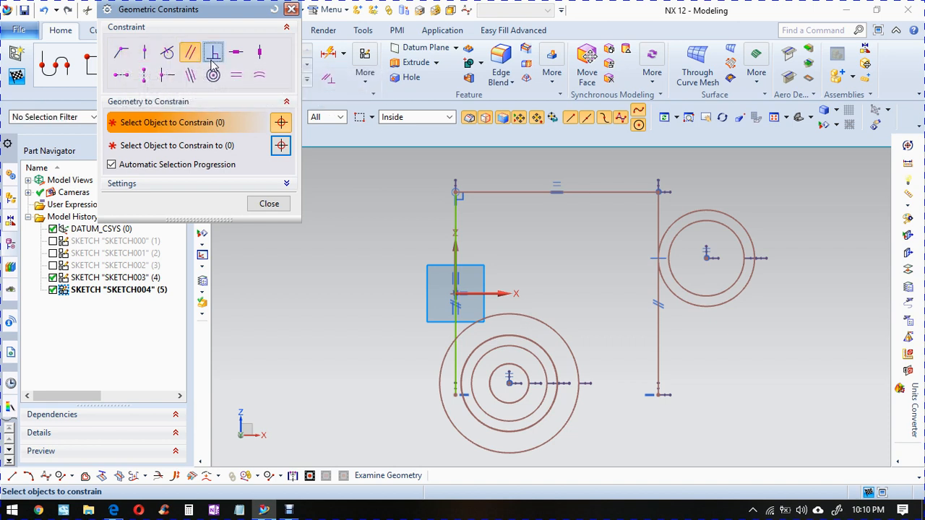
click(213, 55)
click(232, 55)
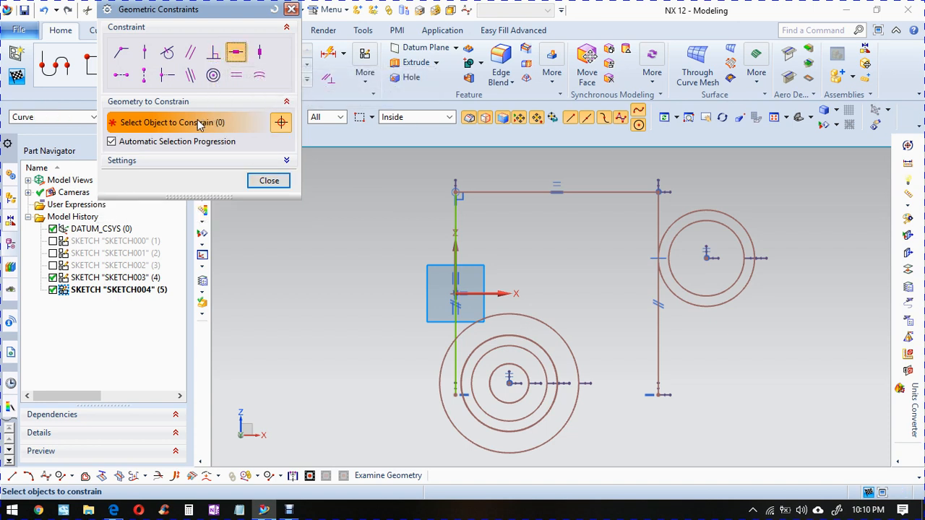
click(259, 52)
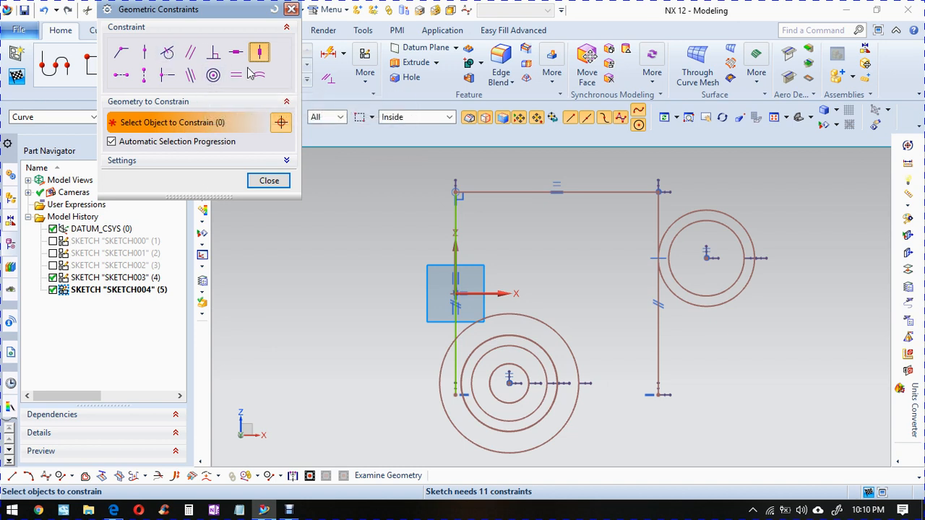
click(265, 181)
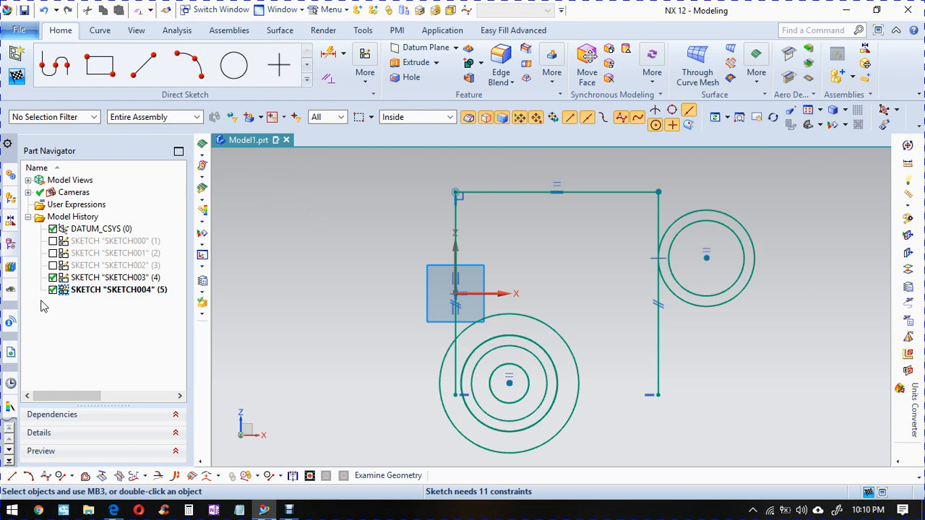
- Finish the sketch and hide SKETCH004 and SKETCH003
click(16, 75)
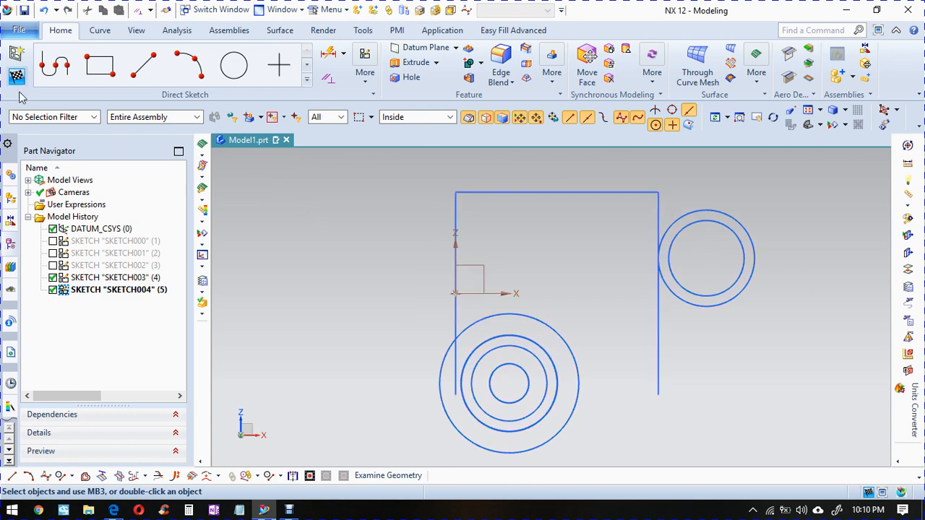
click(52, 289)
click(53, 289)
click(52, 289)
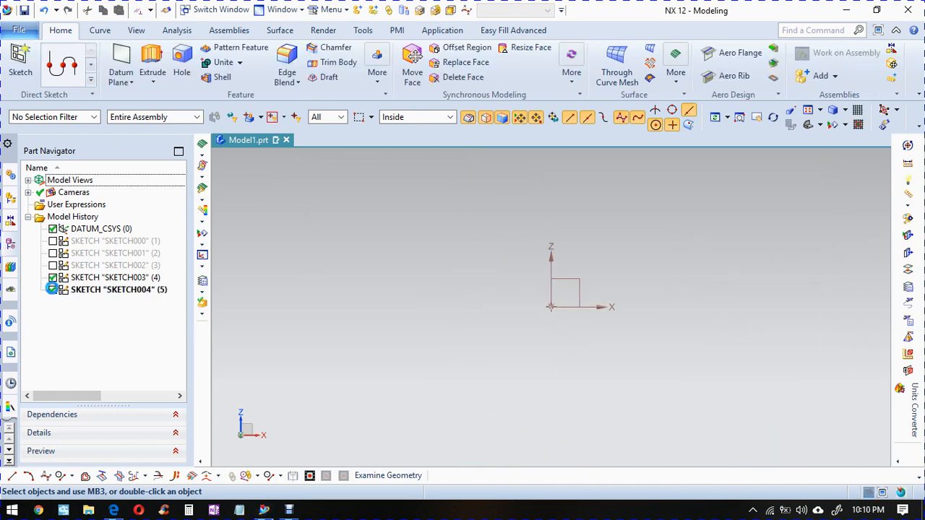
click(53, 278)
scroll(398, 273, down, 4)
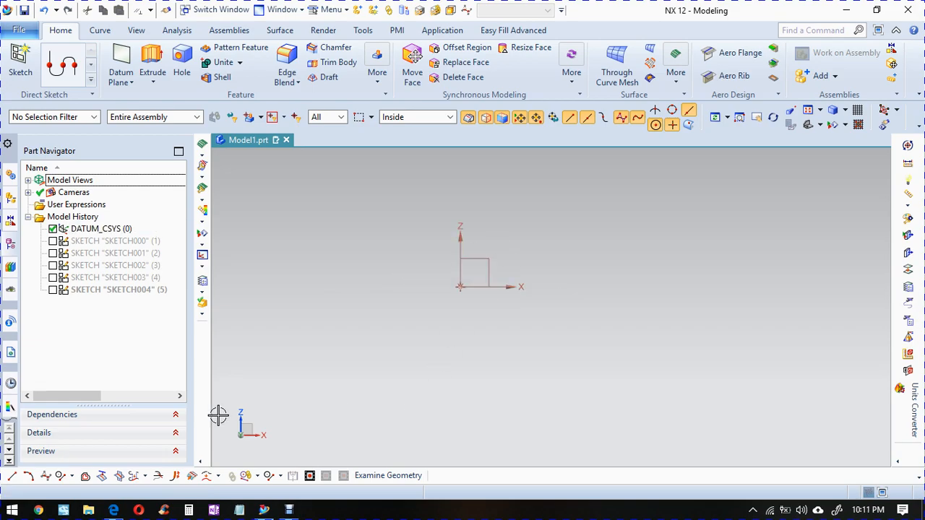
- Switch to Edge to examine the dimensioned profile in z1552_exercises_Cad.pdf, and return to NX
click(113, 510)
scroll(426, 342, down, 3)
scroll(427, 343, up, 3)
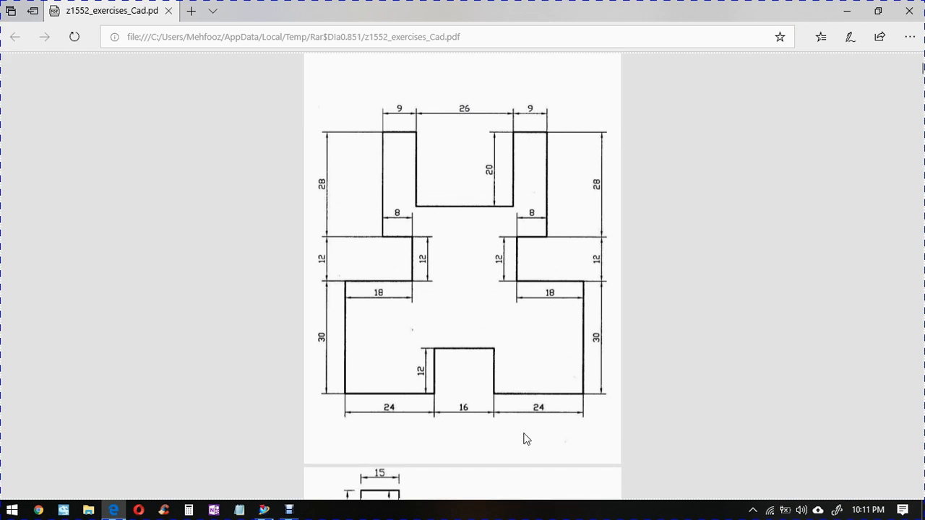
click(263, 510)
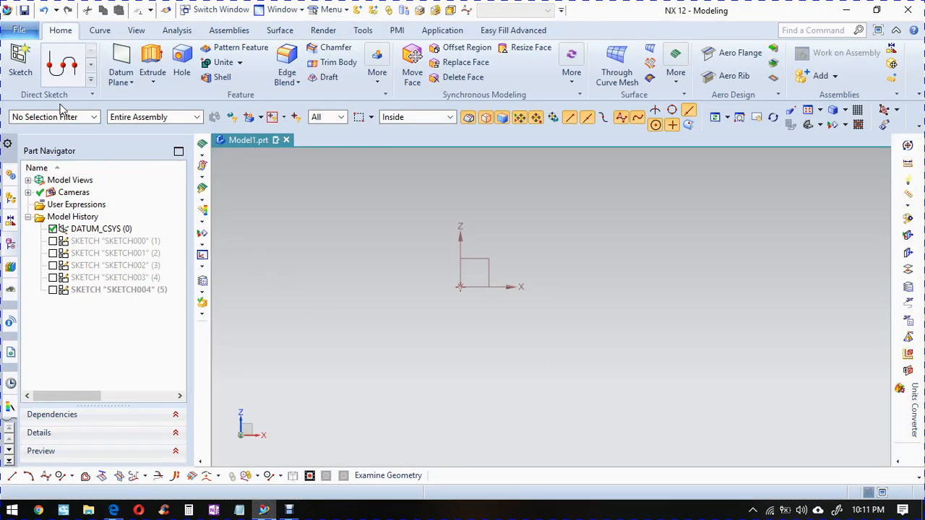
- Create a new sketch on the datum coordinate system's XZ plane and consult the dimensioned exercise profile in Edge before returning to NX
click(20, 62)
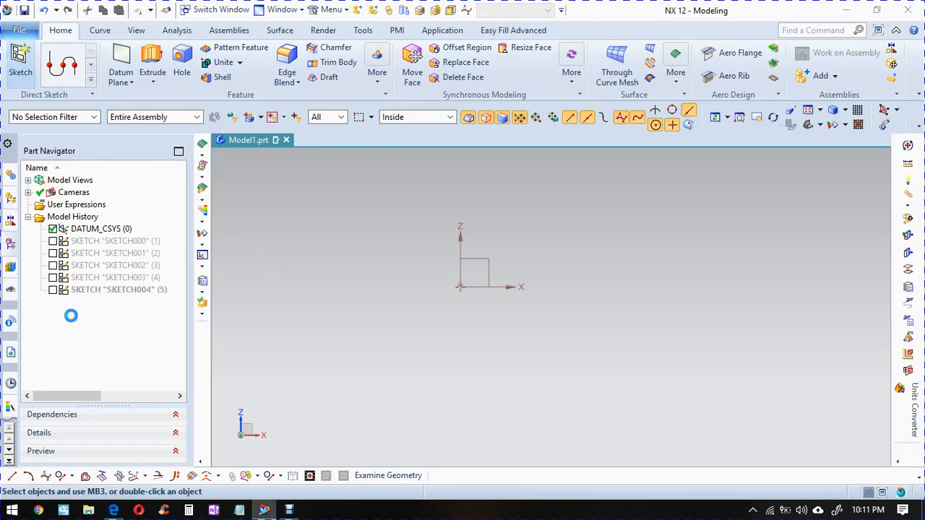
click(479, 261)
click(232, 169)
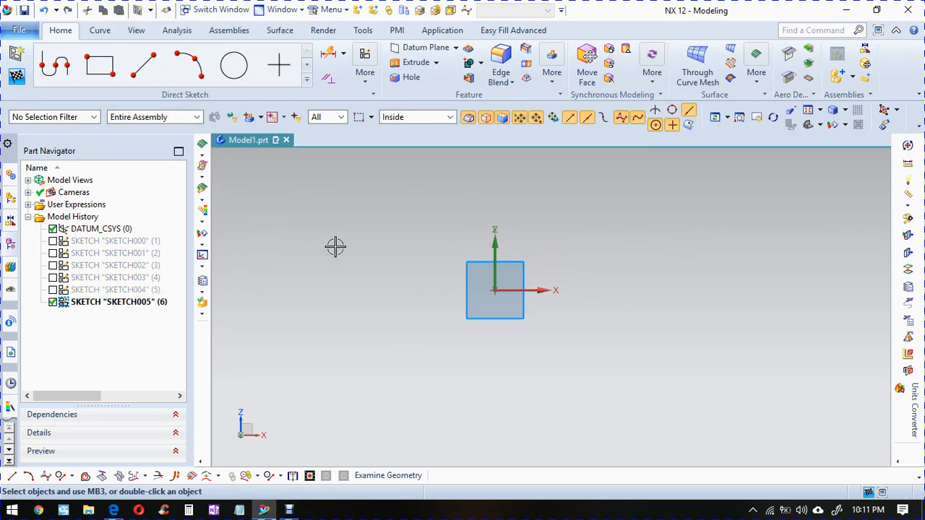
key(alt+Tab)
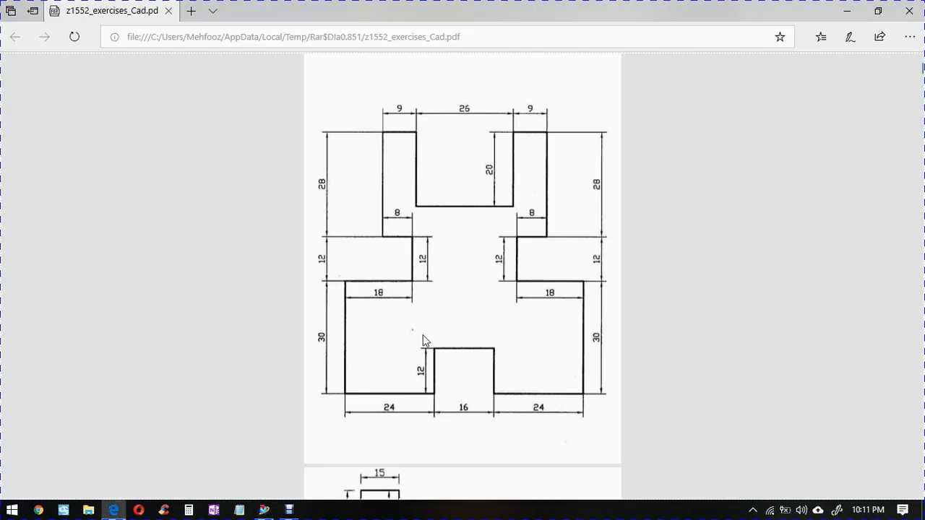
key(alt+Tab)
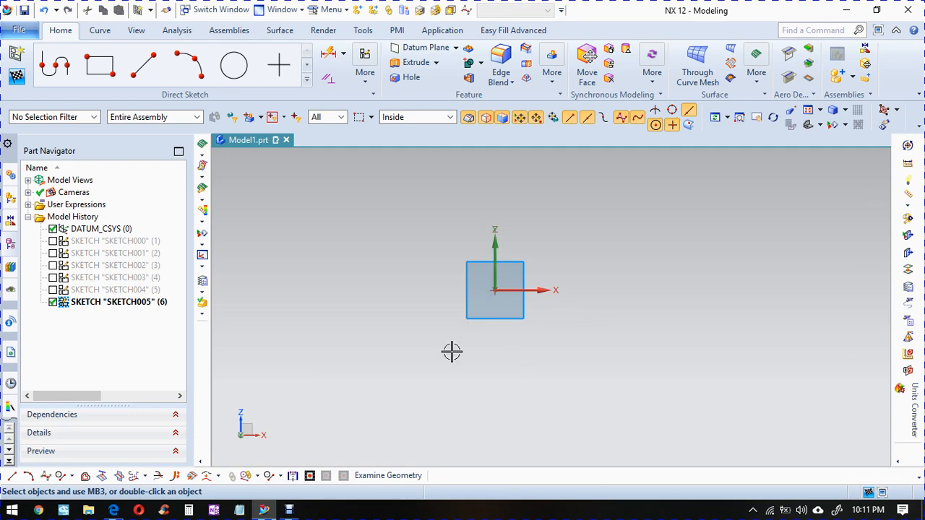
key(alt+Tab)
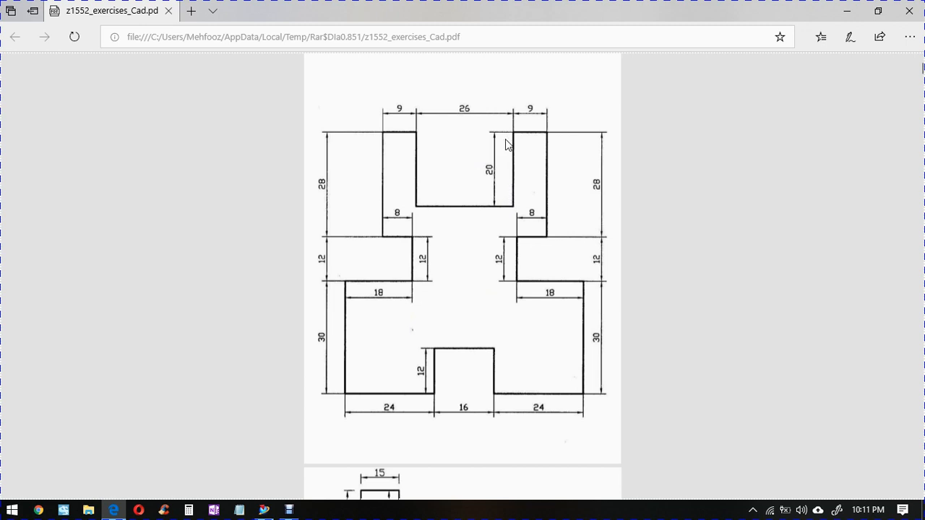
key(alt+Tab)
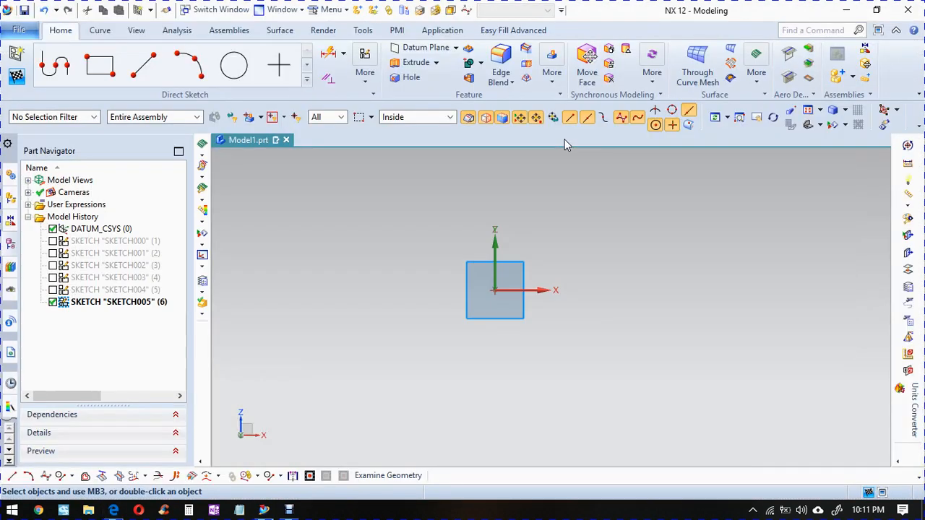
- Sketch an open stepped profile of six connected lines starting at the sketch origin, and close the Profile tool
click(56, 65)
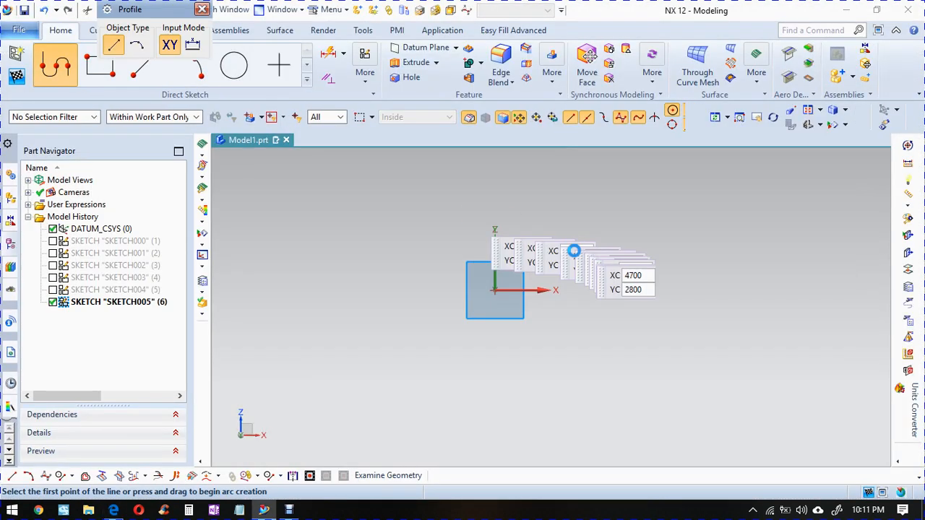
click(494, 290)
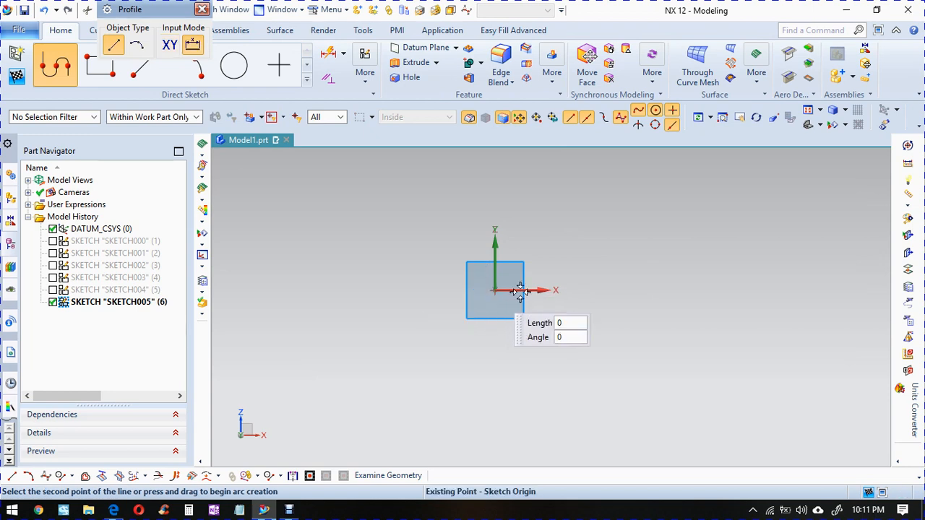
click(579, 290)
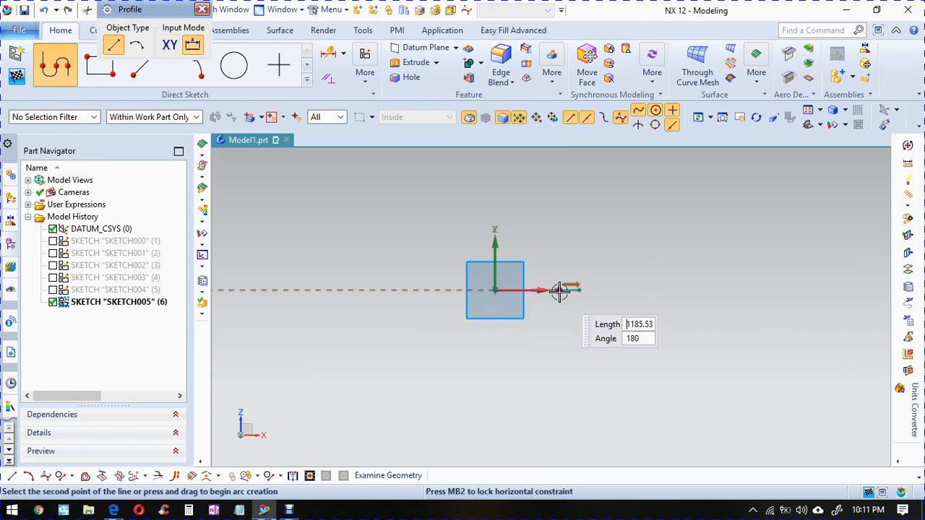
click(579, 417)
click(712, 417)
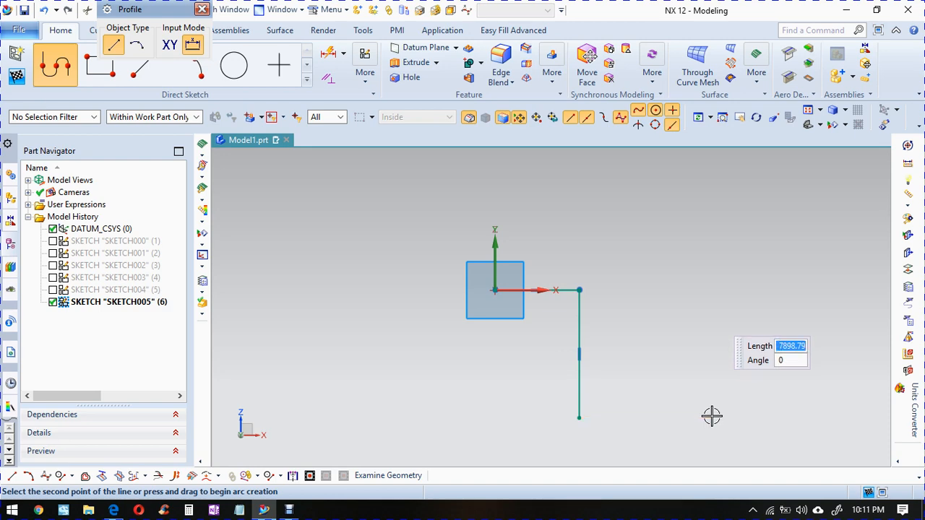
click(706, 281)
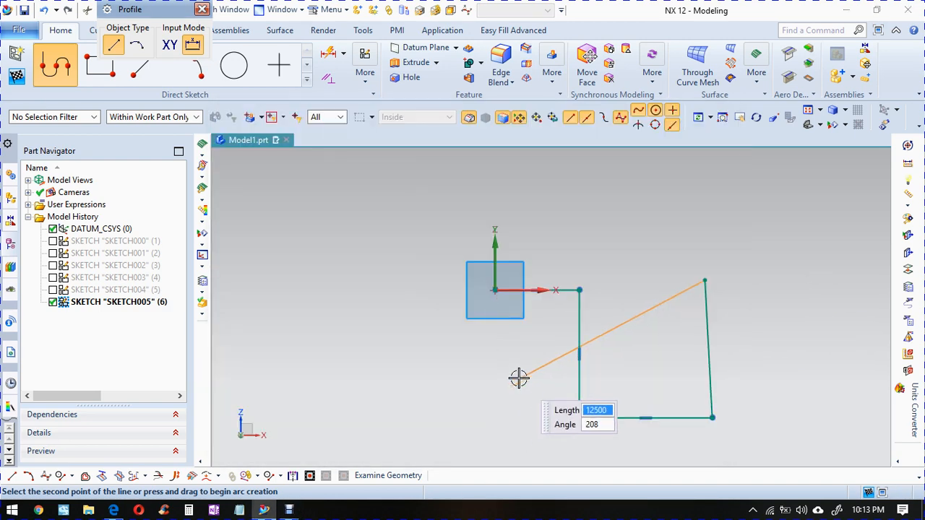
click(806, 280)
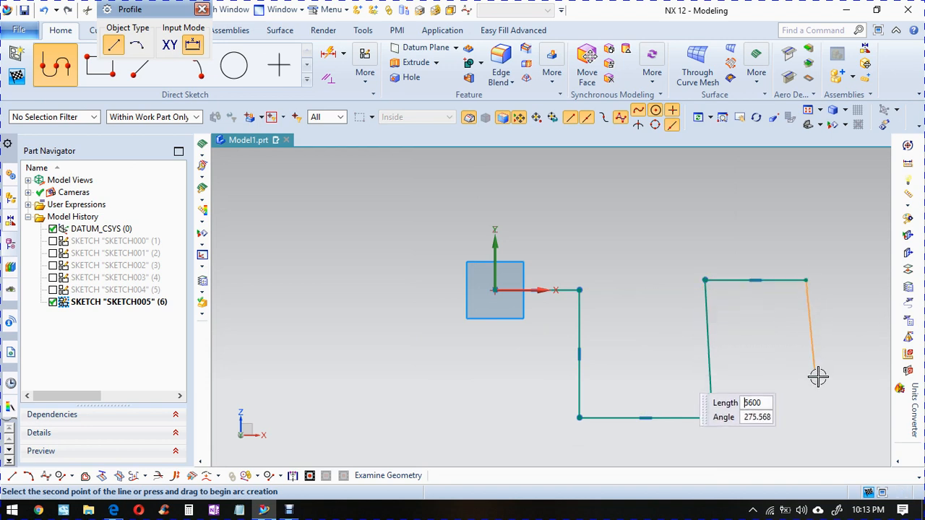
click(813, 419)
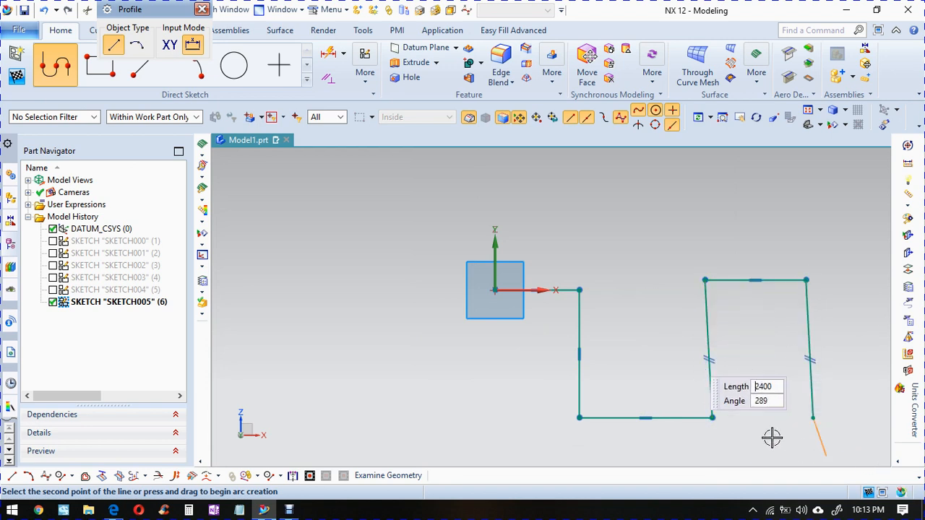
click(203, 10)
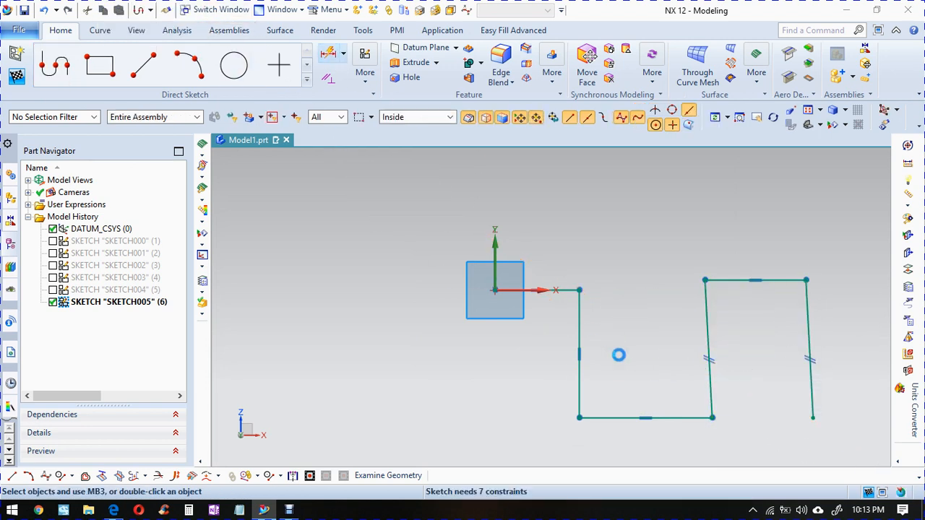
- Dimension the length of the profile's first horizontal line with Rapid Dimension set to the Inferred method
key(d)
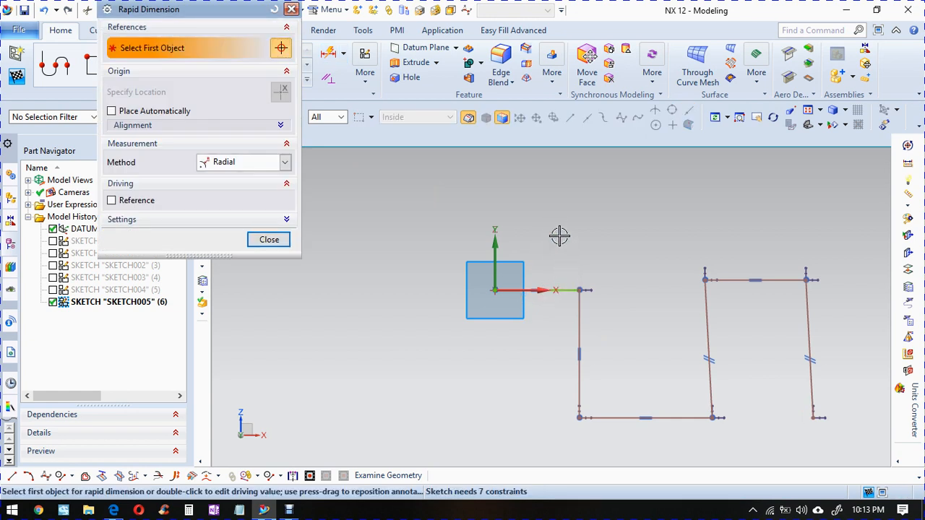
click(253, 162)
click(223, 180)
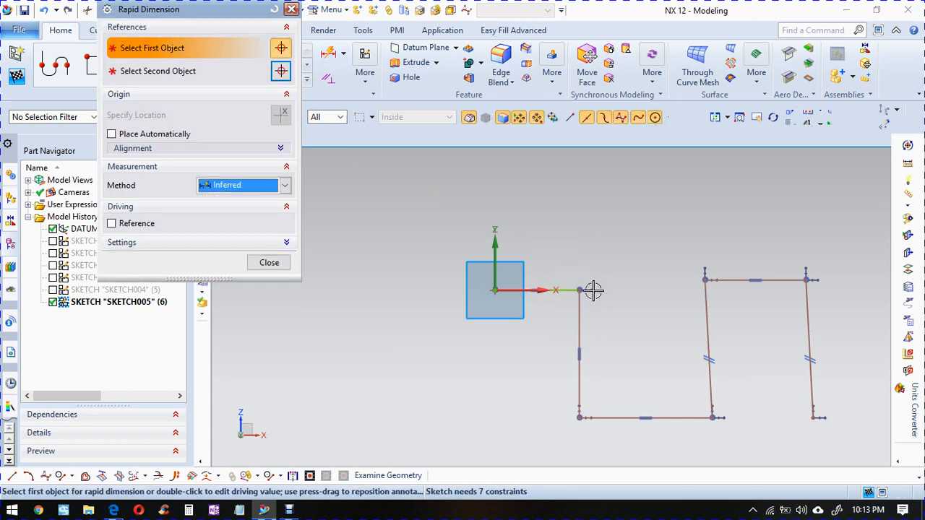
click(553, 291)
click(547, 206)
middle_click(382, 351)
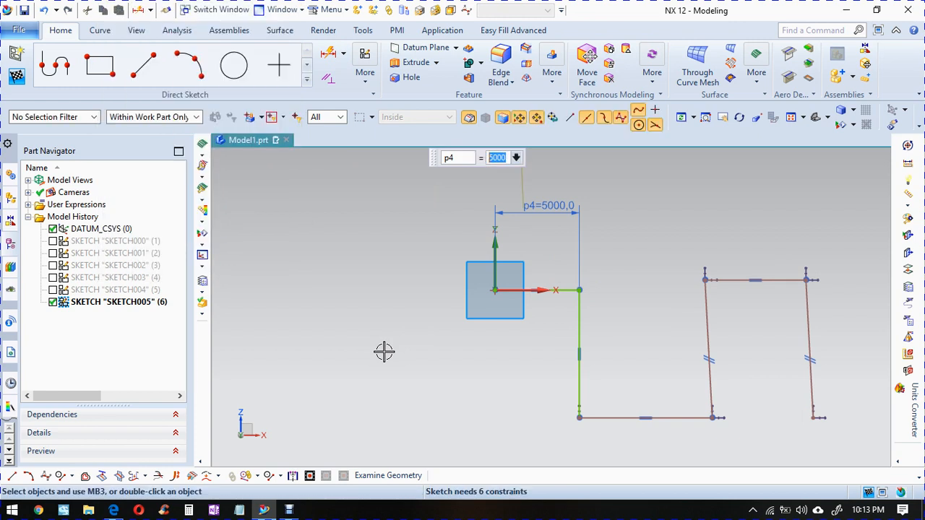
- Undo the length dimension and all the profile lines, leaving the sketch empty
key(ctrl+z)
key(ctrl+z)
key(ctrl+z)
key(ctrl+z)
key(ctrl+z)
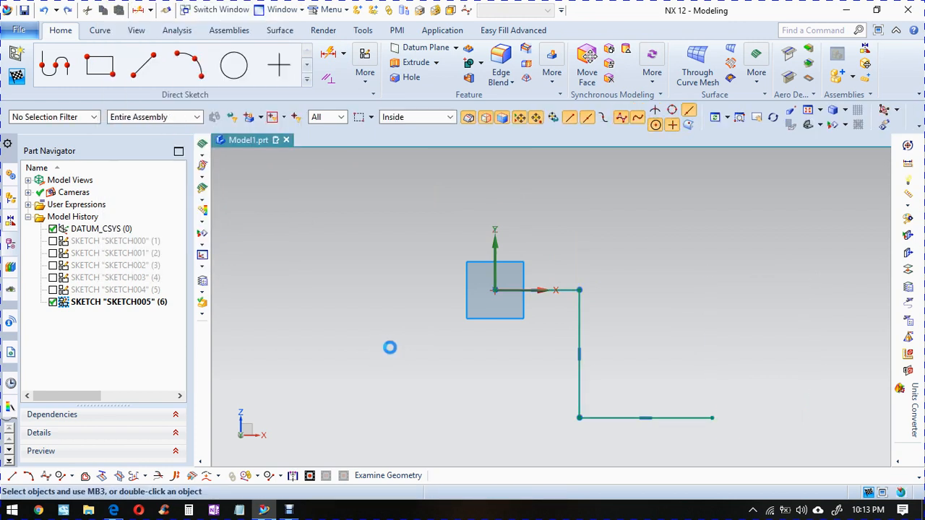
key(ctrl+z)
key(ctrl+z)
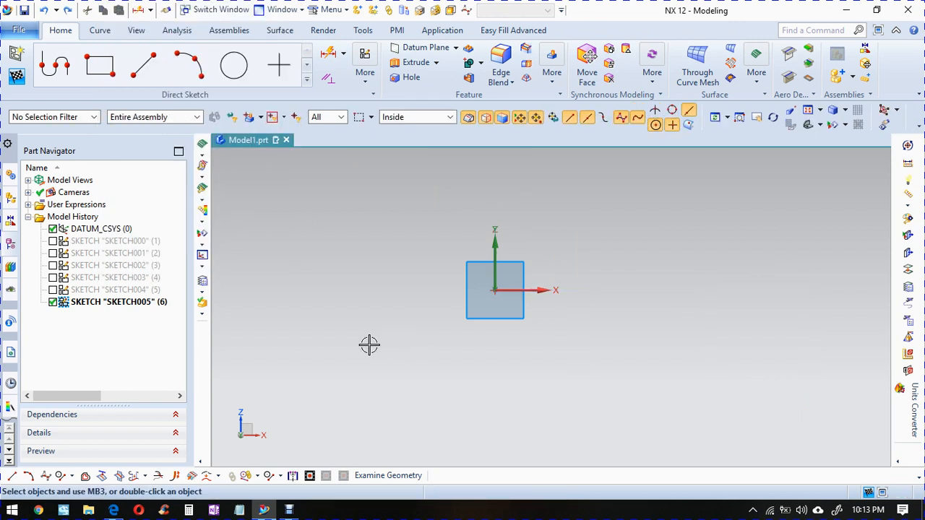
click(286, 510)
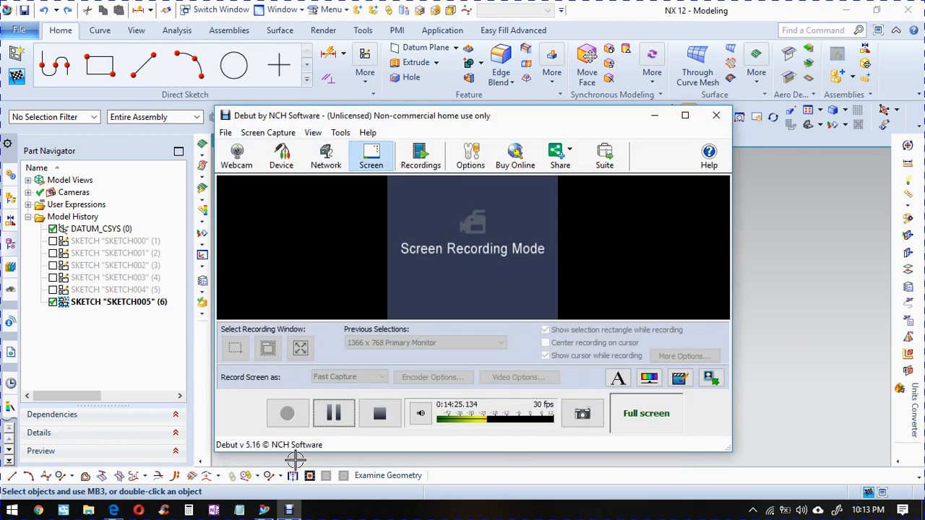
click(289, 510)
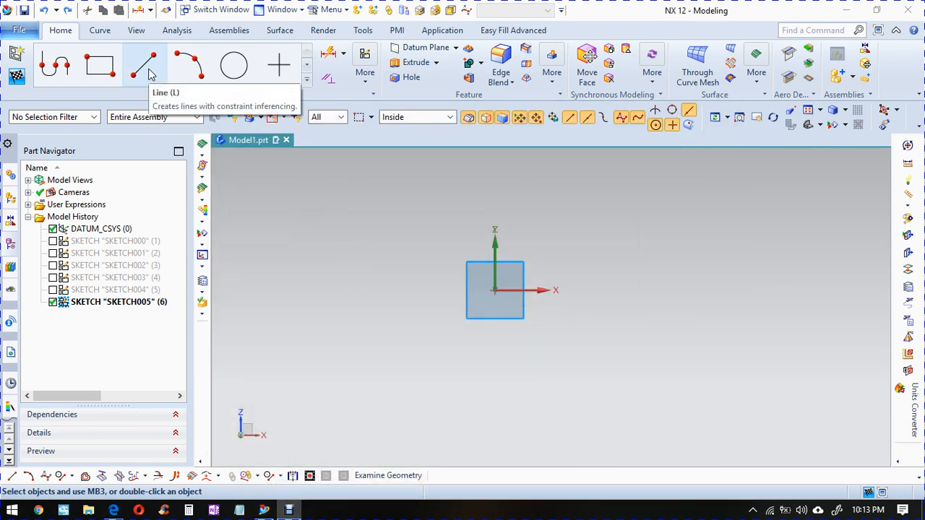
- Draw a single, nearly horizontal line above the sketch origin with the Line tool
click(149, 72)
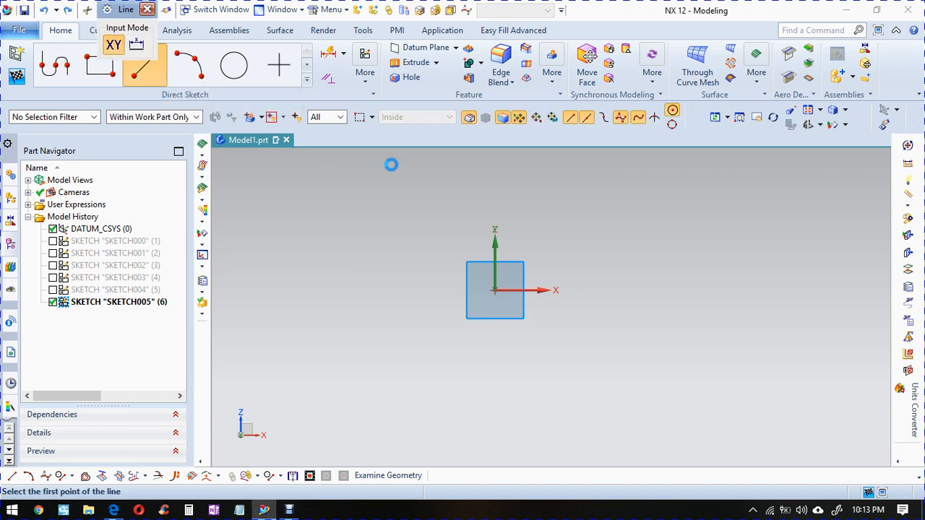
click(509, 194)
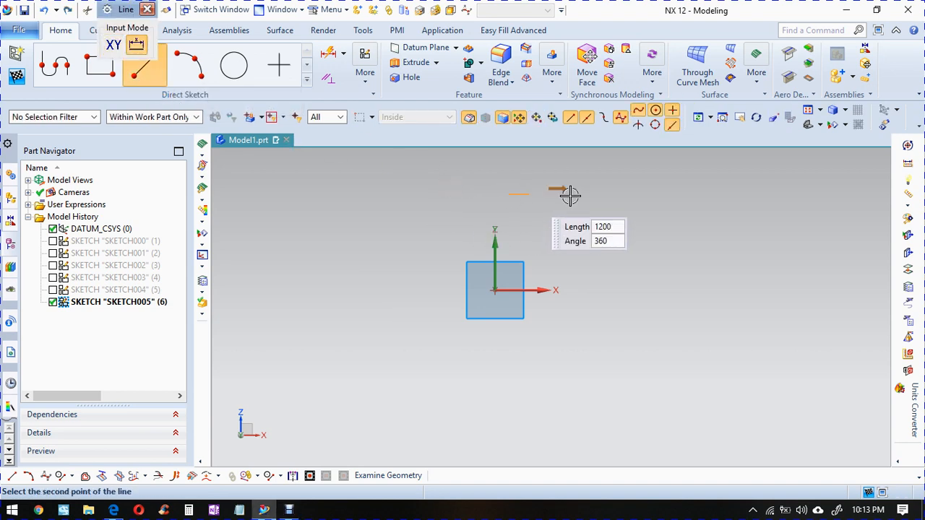
click(643, 196)
key(Escape)
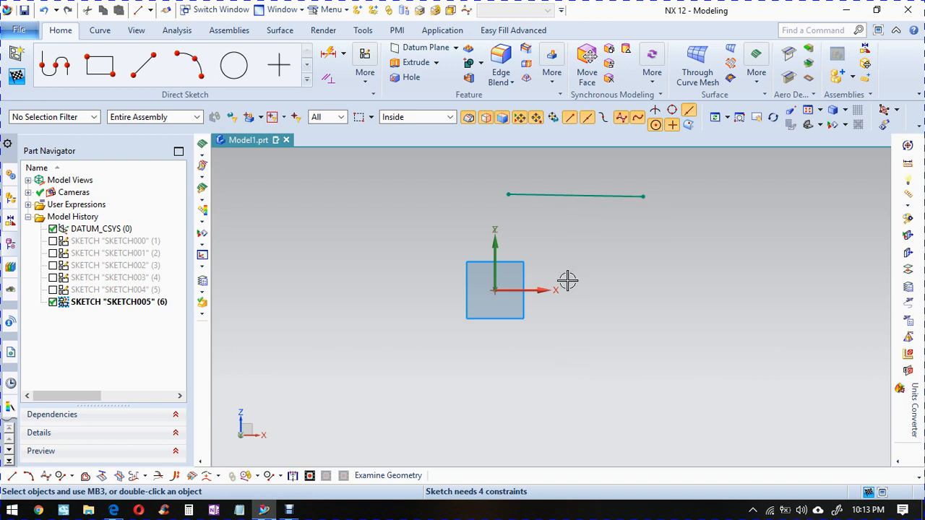
- Reposition the unconstrained line and its upper endpoint so that it slopes downward on the positive X side of the origin
mouse_move(613, 196)
mouse_down()
mouse_move(667, 320)
mouse_move(718, 289)
mouse_move(633, 177)
mouse_move(479, 287)
mouse_move(310, 255)
mouse_move(508, 378)
mouse_move(571, 172)
mouse_move(481, 332)
mouse_move(618, 291)
mouse_move(619, 425)
mouse_up()
drag(561, 353, 621, 299)
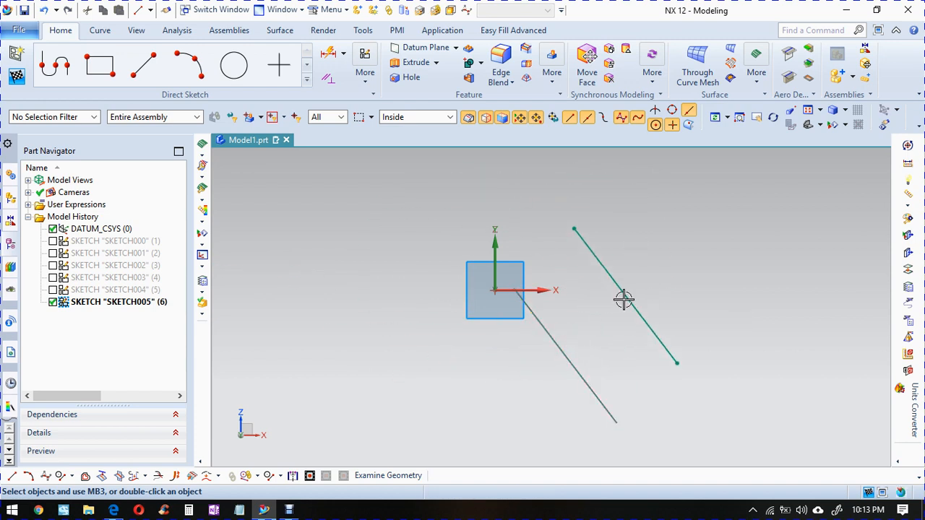
mouse_move(578, 238)
mouse_down()
mouse_move(543, 303)
mouse_move(584, 227)
mouse_move(502, 269)
mouse_move(602, 198)
mouse_move(582, 218)
mouse_up()
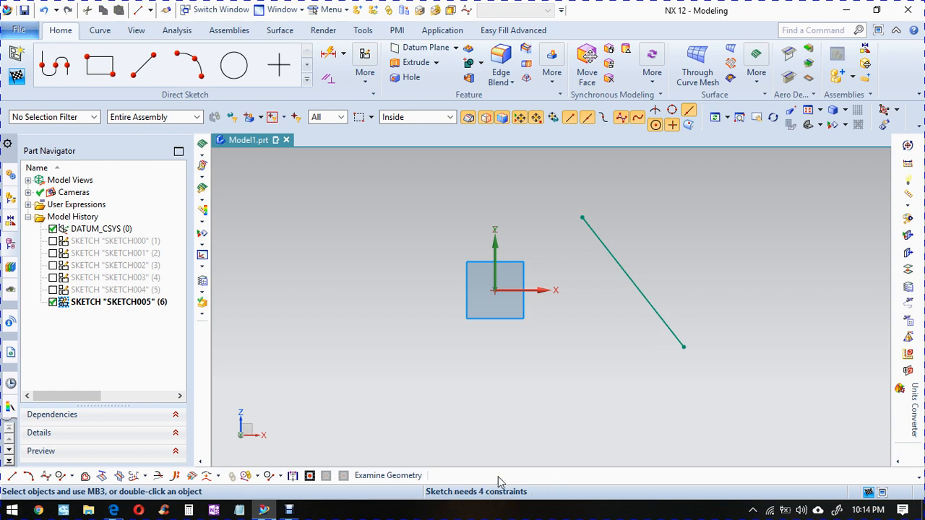
- Check the exercise drawing in Edge, return to NX, and make the sloping line's upper endpoint Coincident with the Sketch Origin
click(327, 78)
click(116, 510)
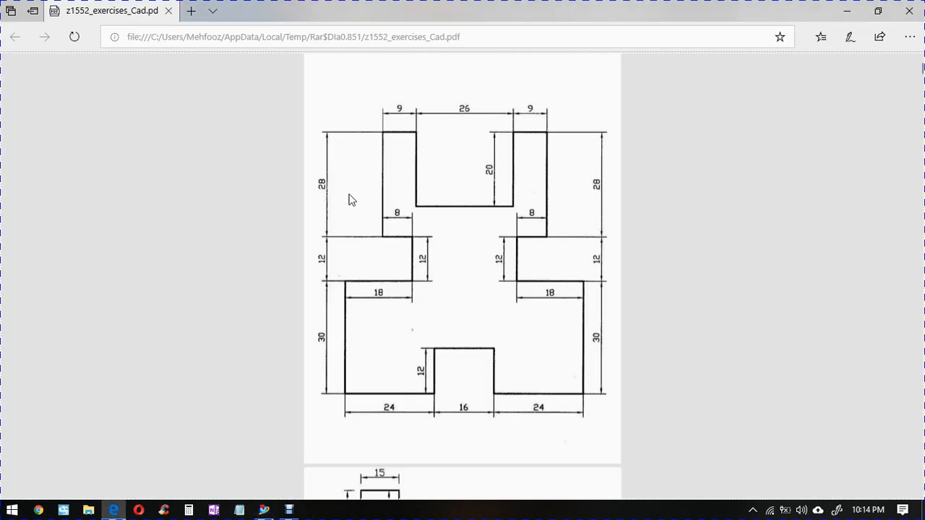
click(384, 140)
click(385, 139)
click(266, 510)
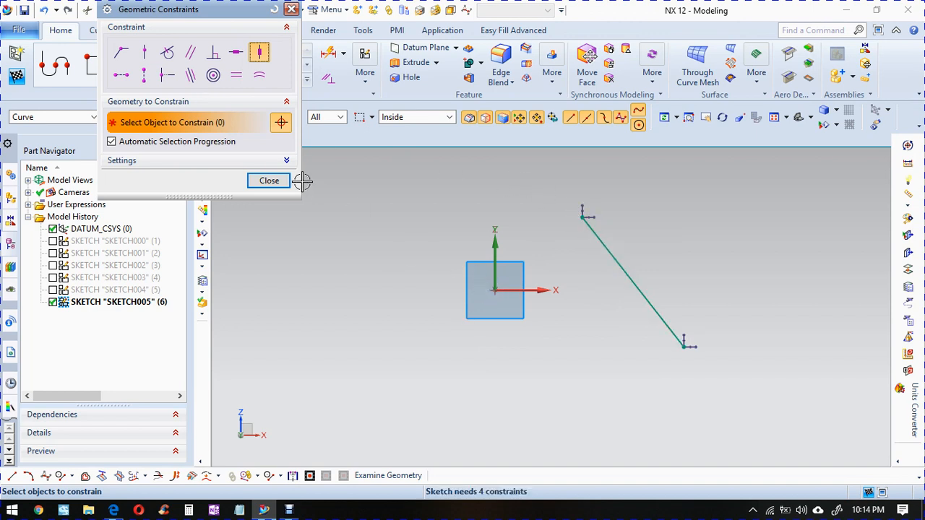
click(119, 52)
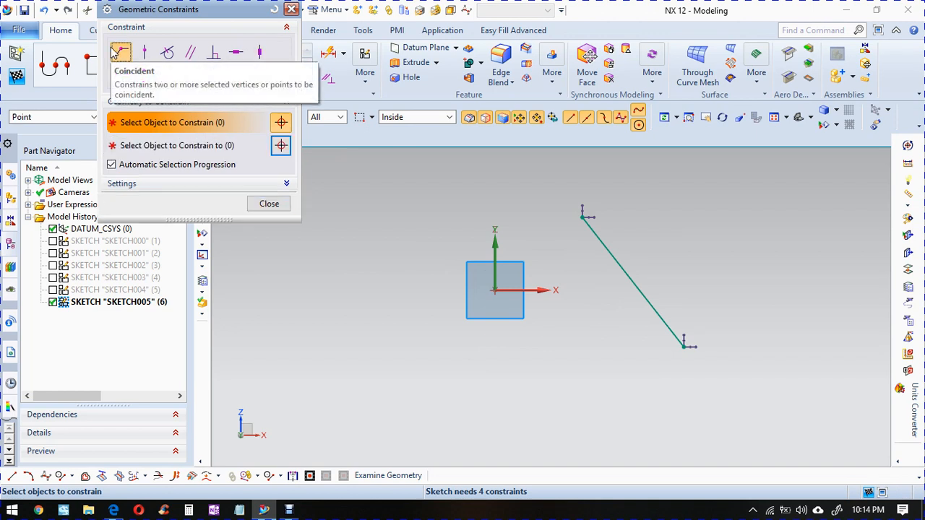
click(570, 221)
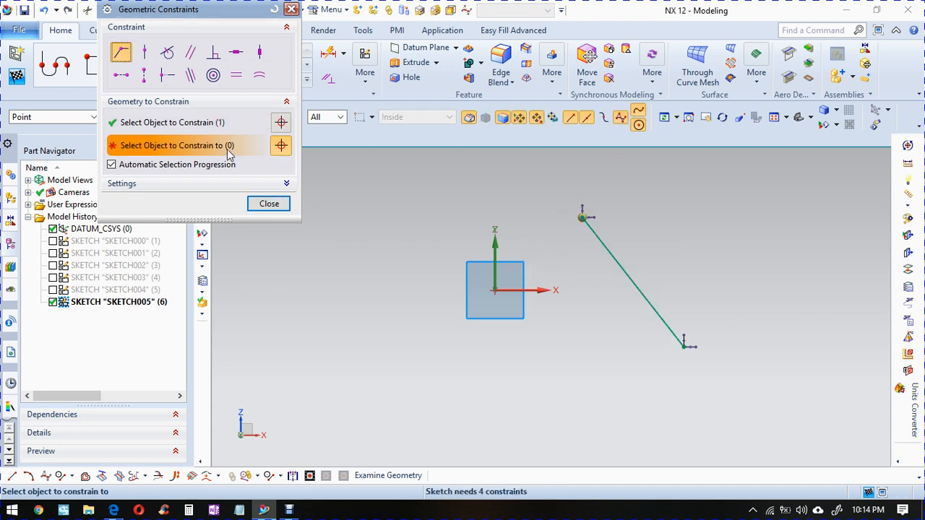
click(494, 289)
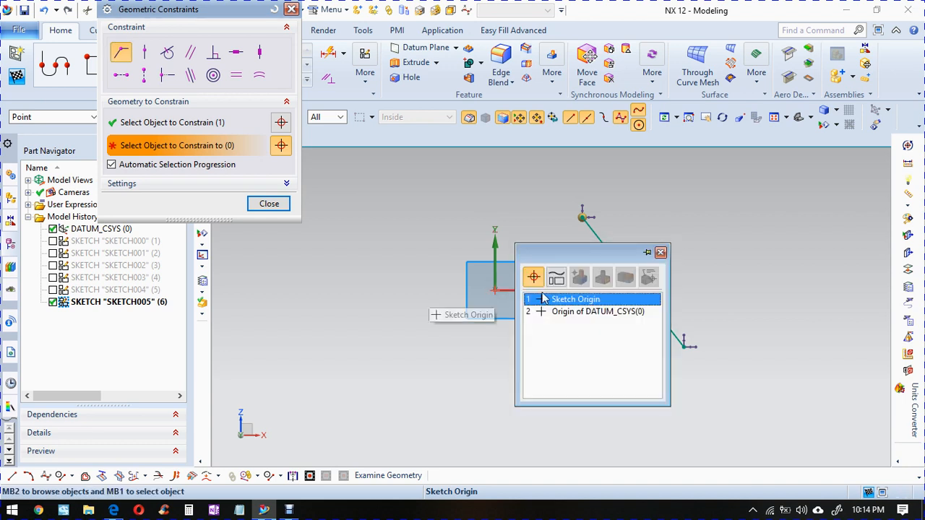
click(588, 297)
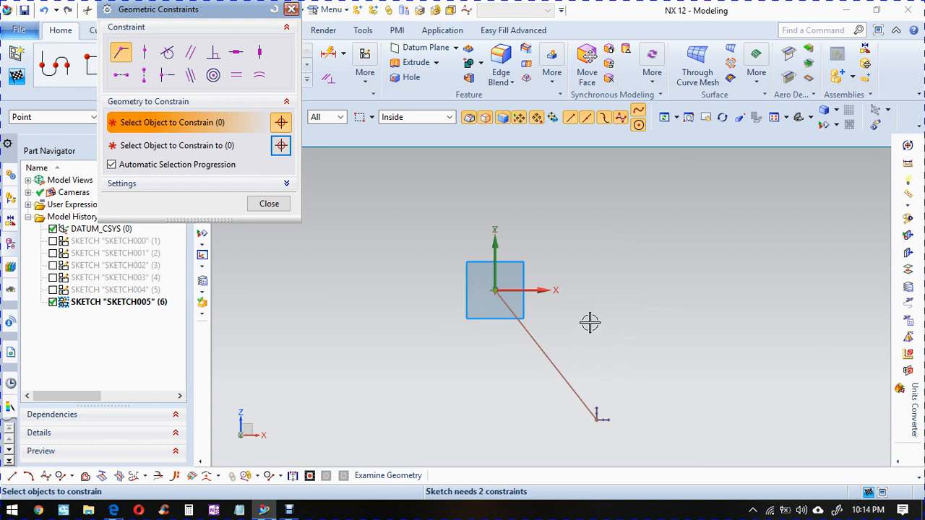
- Apply a Horizontal constraint to the line and stretch its free endpoint farther along the X axis
click(235, 52)
click(517, 318)
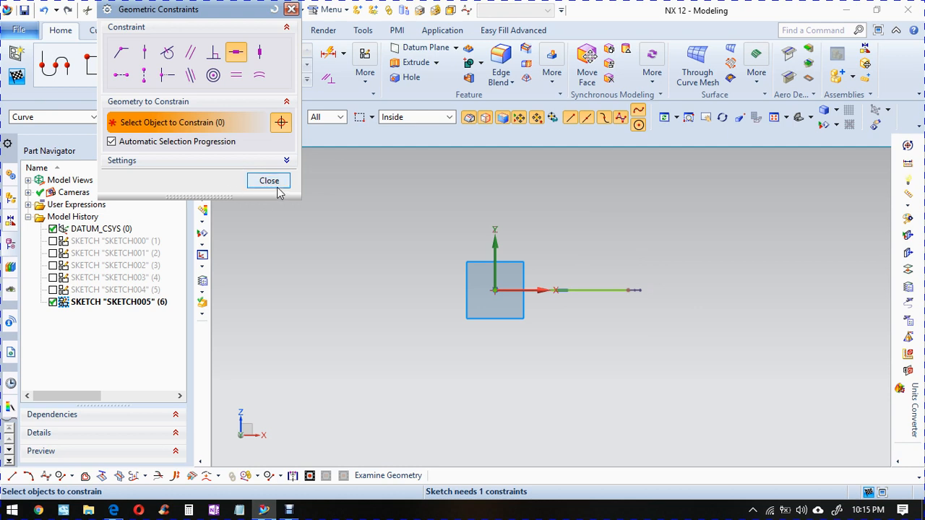
drag(635, 291, 797, 291)
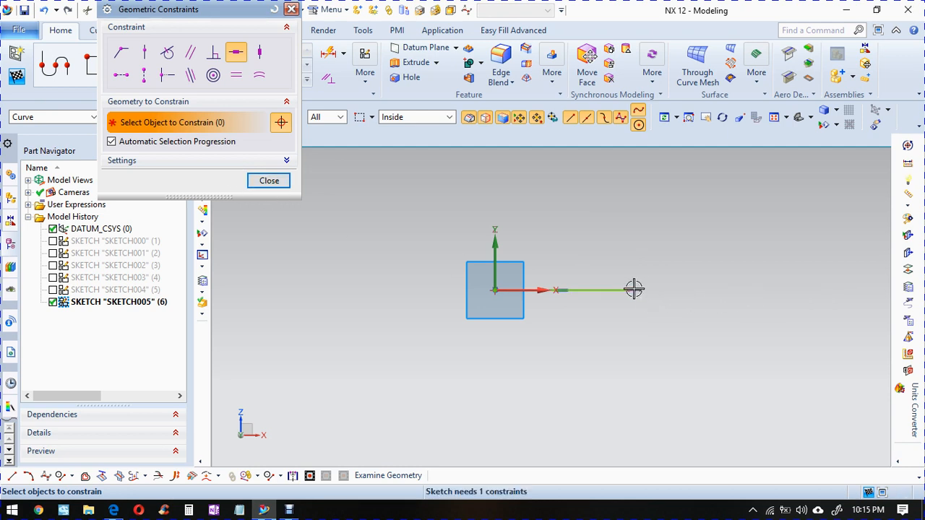
click(268, 180)
drag(629, 290, 712, 290)
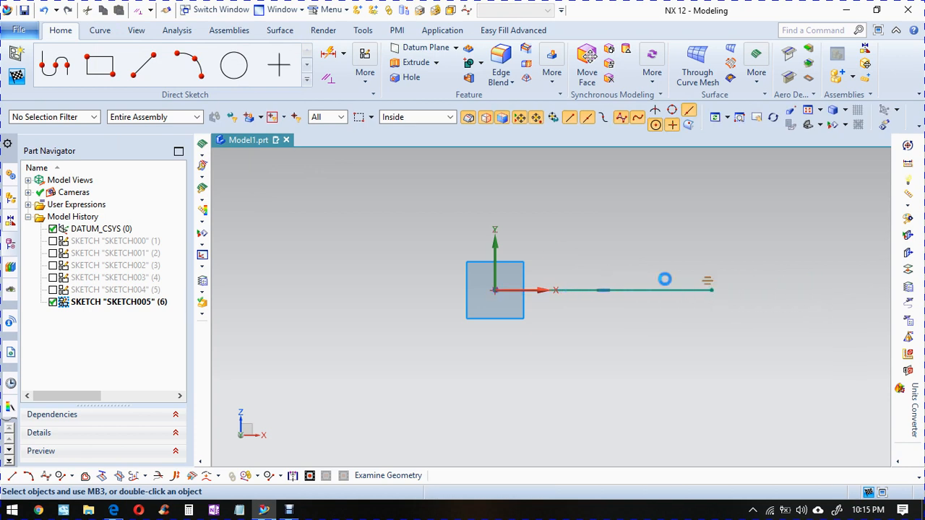
click(329, 78)
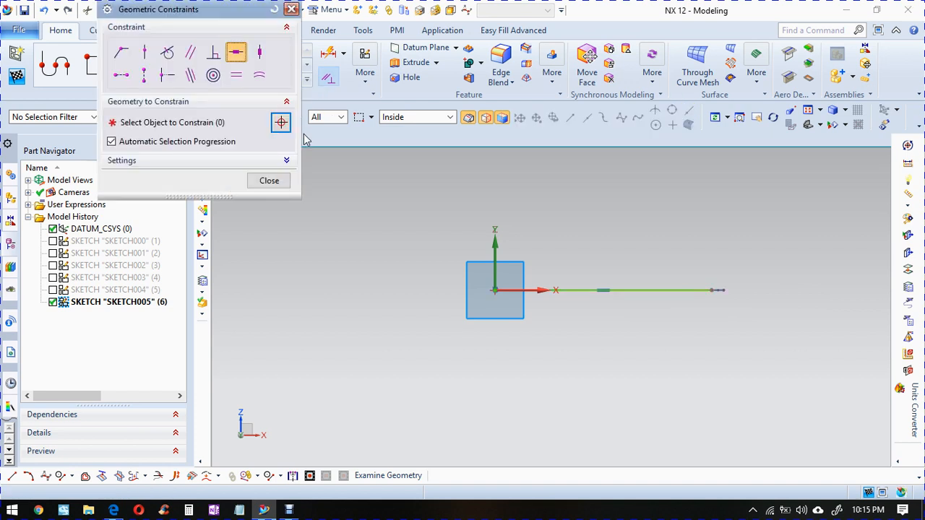
click(237, 76)
click(634, 285)
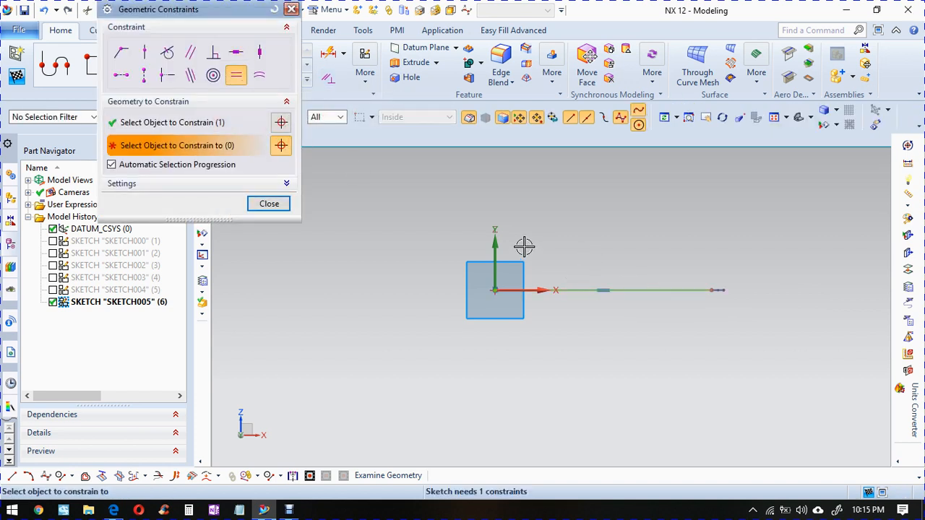
click(283, 202)
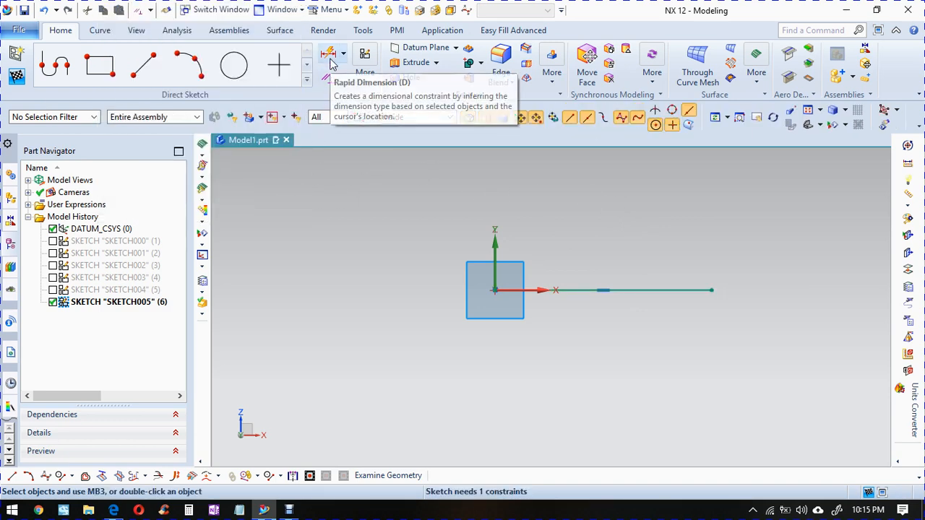
- Add a Rapid Dimension to the horizontal line, place it above the line, and set the length to 9
click(329, 52)
click(651, 289)
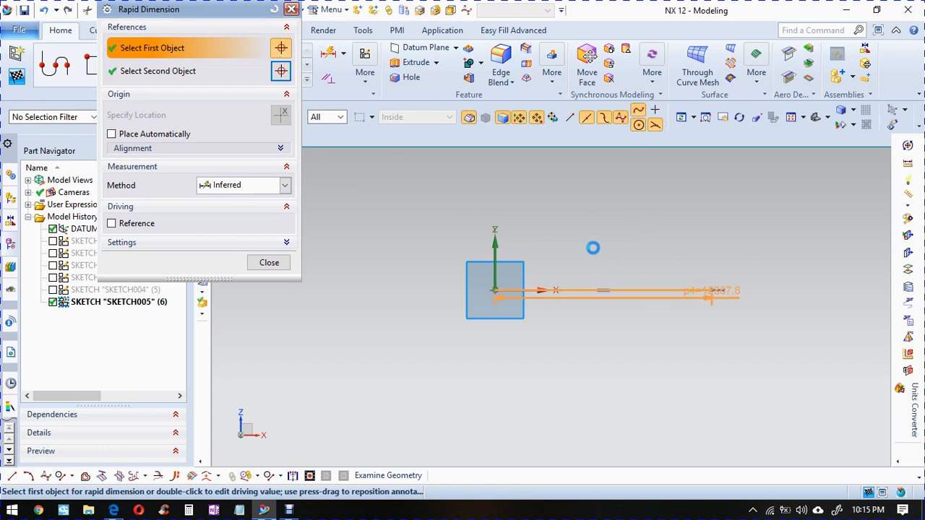
click(592, 198)
text(9)
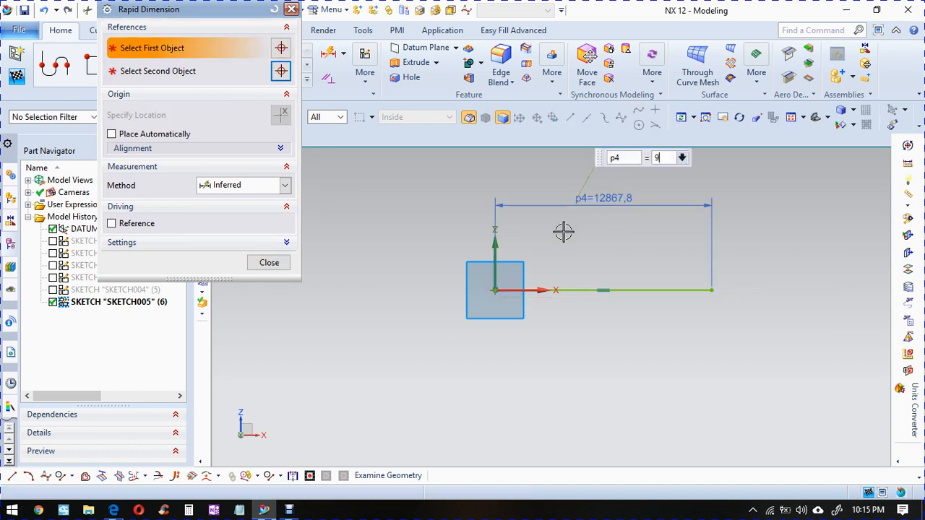
key(Return)
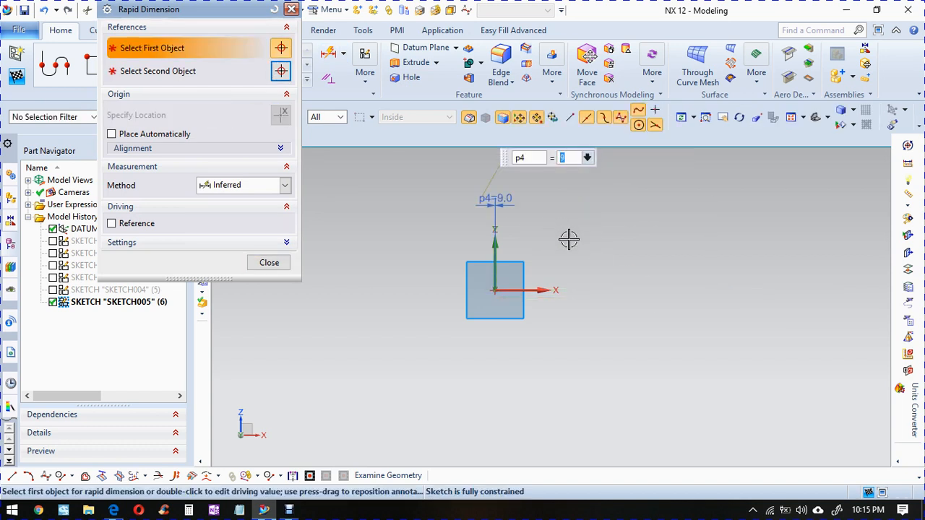
key(Escape)
- Reposition the horizontal line's length dimension so that it sits just above the line, between its extension lines
drag(501, 201, 554, 267)
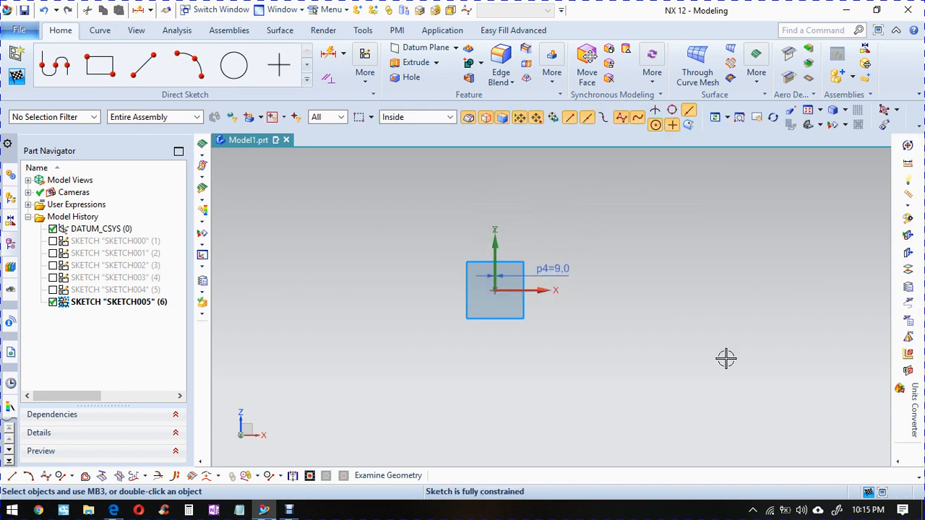
key(ctrl+f)
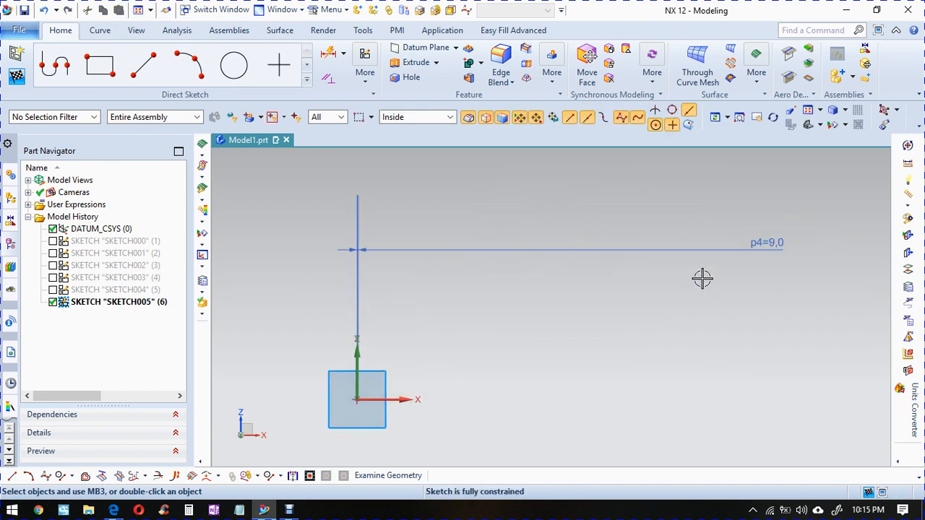
mouse_move(727, 249)
mouse_down()
mouse_move(378, 367)
mouse_move(379, 374)
mouse_up()
key(ctrl+f)
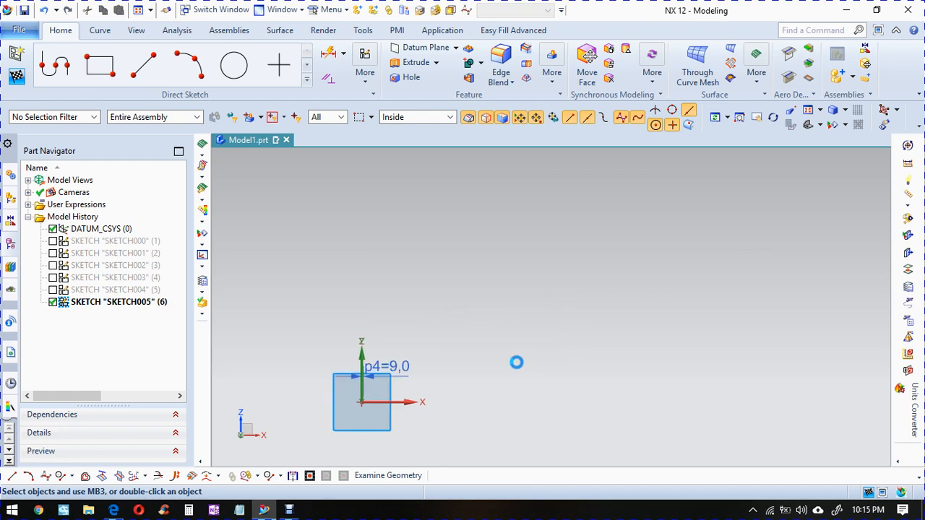
click(289, 510)
click(334, 414)
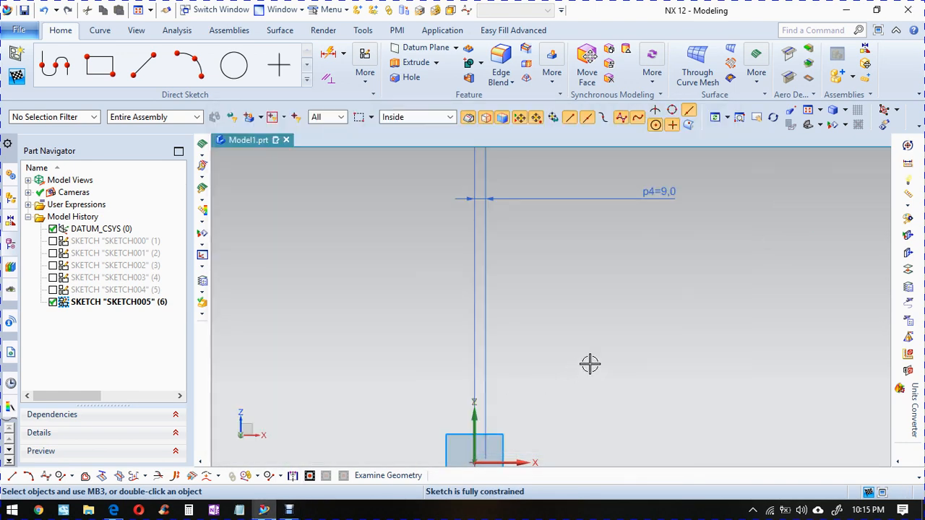
drag(607, 199, 611, 417)
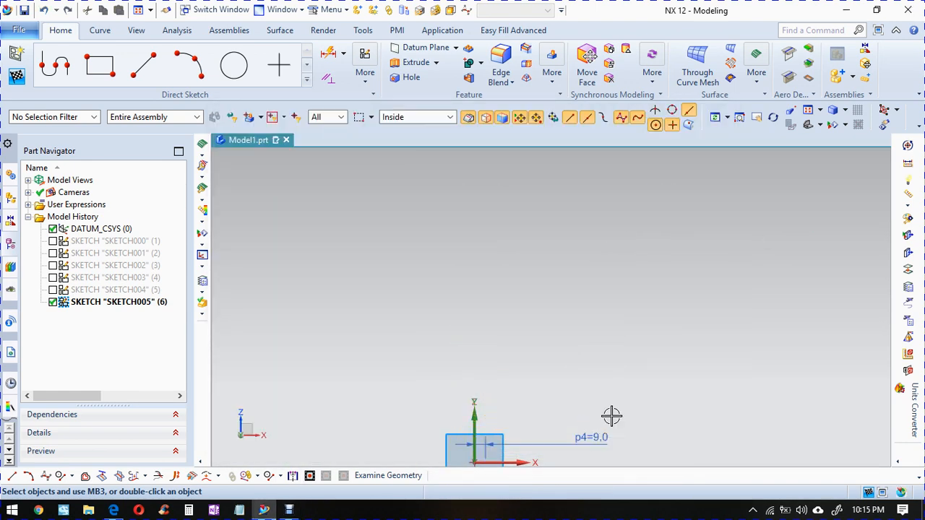
key(ctrl+f)
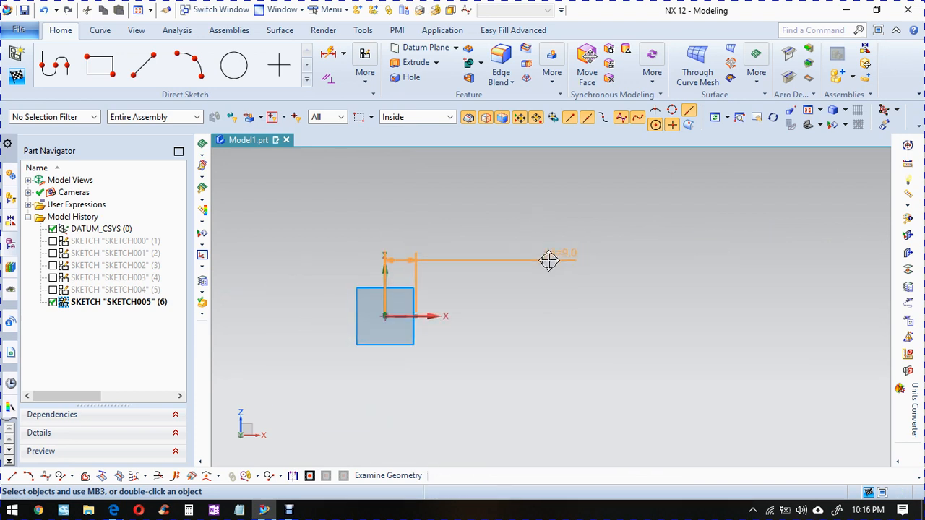
click(454, 296)
scroll(457, 297, up, 6)
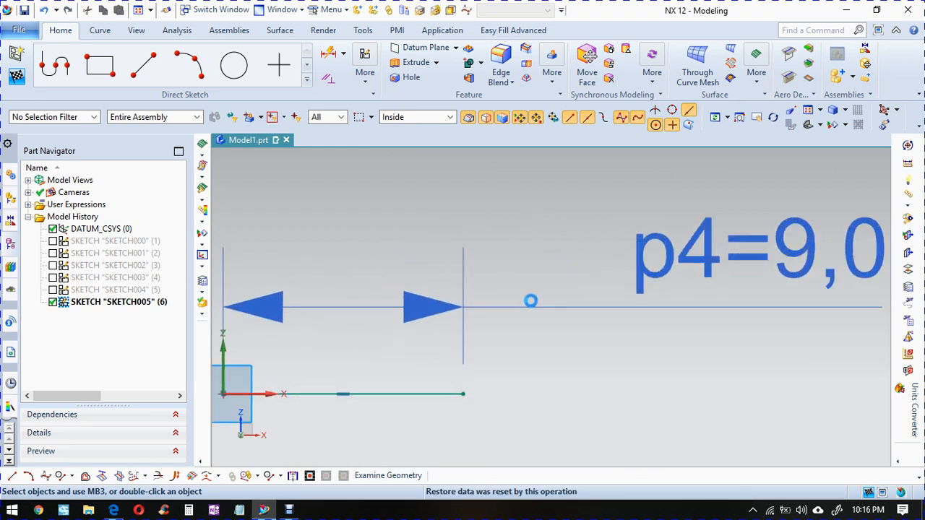
scroll(540, 268, down, 4)
drag(560, 268, 472, 279)
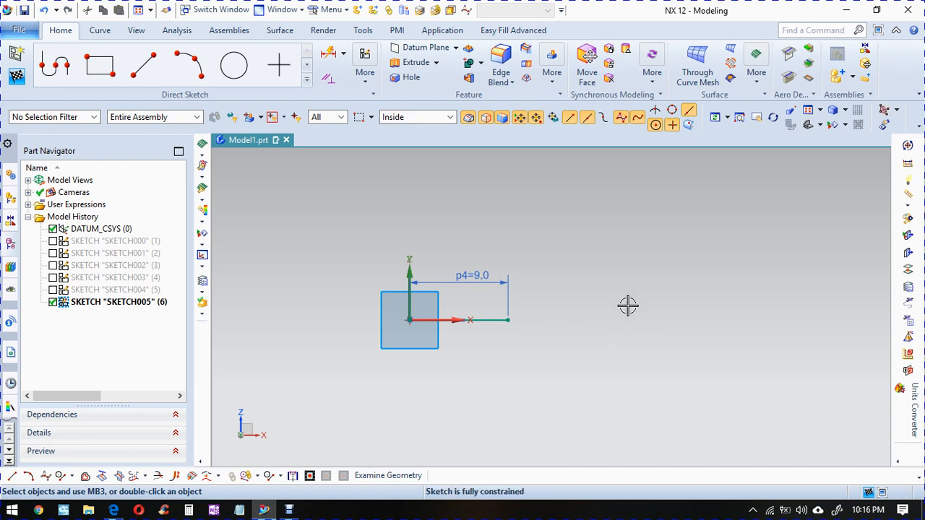
- Check the exercise drawing in Edge, return to NX, and draw a steeply sloping line on the positive X side of the horizontal line
click(113, 510)
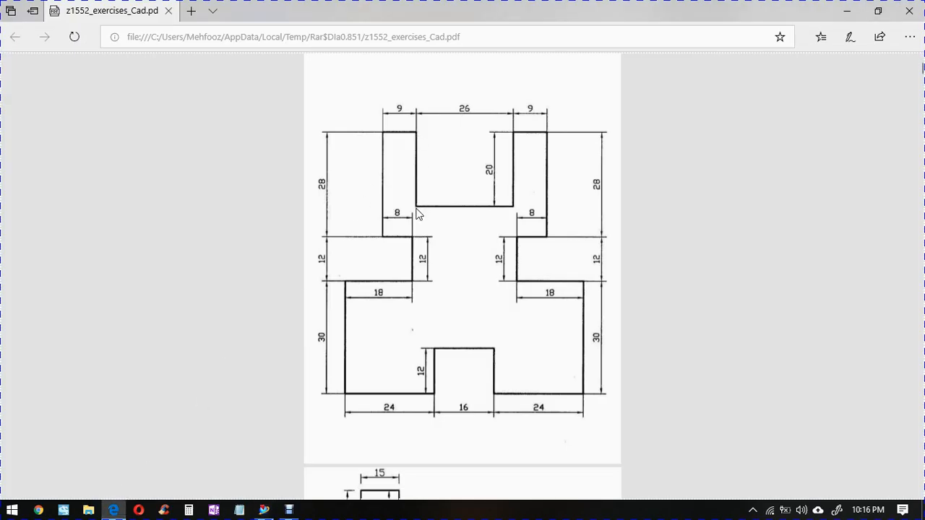
click(264, 510)
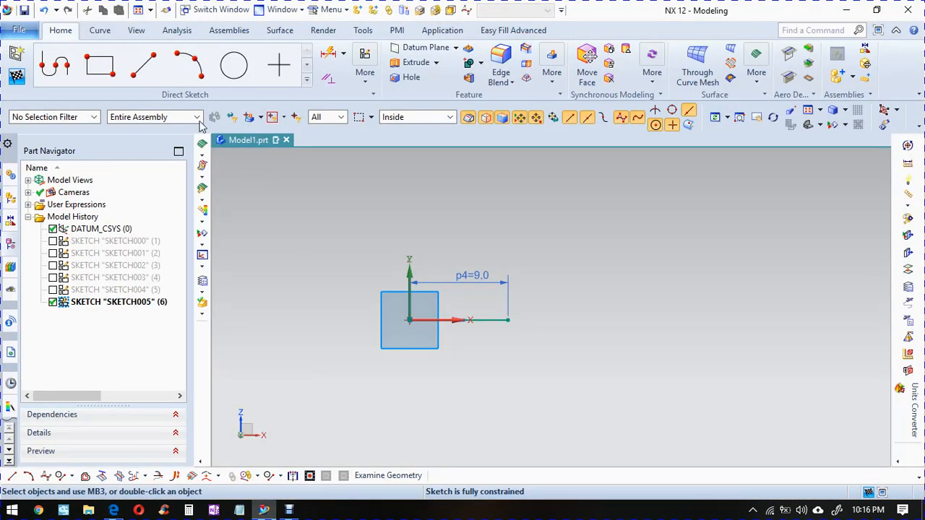
click(142, 73)
click(633, 206)
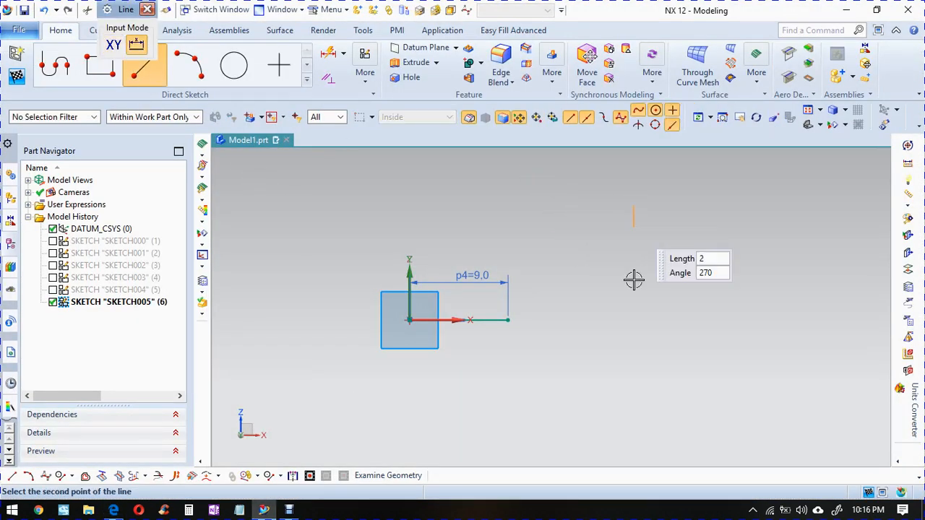
click(688, 411)
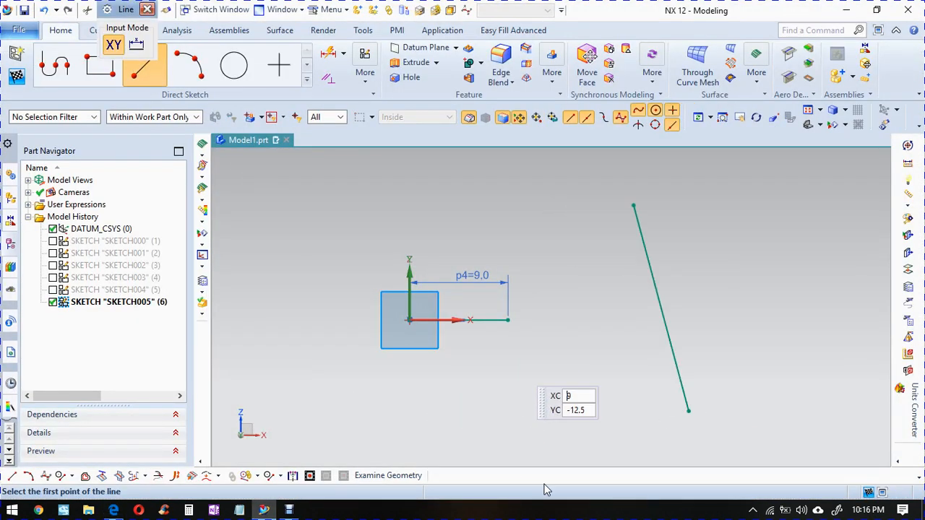
click(147, 10)
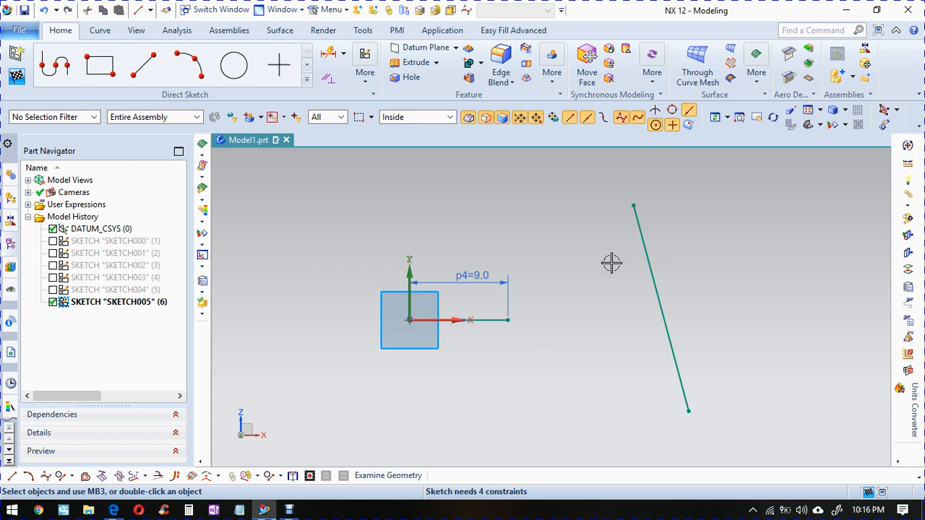
- Make the sloping line's upper endpoint Coincident with the horizontal line's free endpoint, and apply a Vertical constraint to the sloping line
click(327, 80)
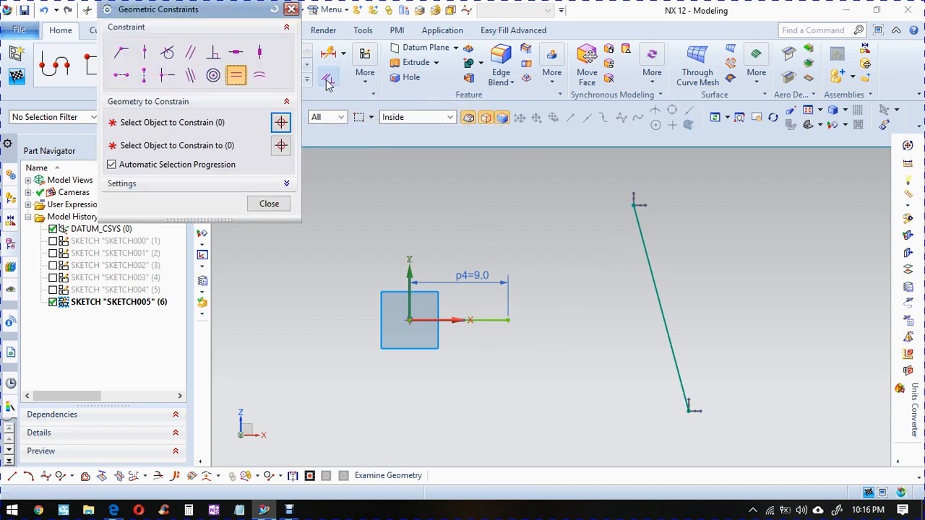
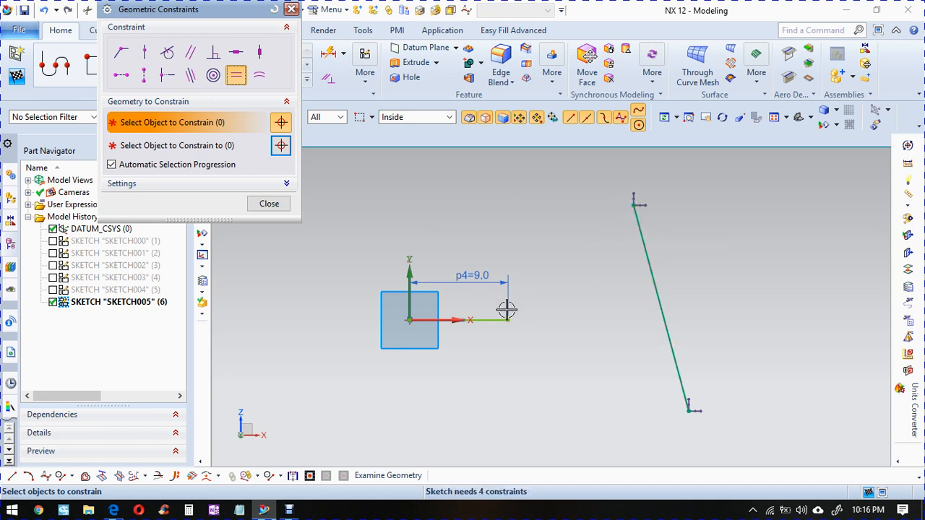
click(124, 53)
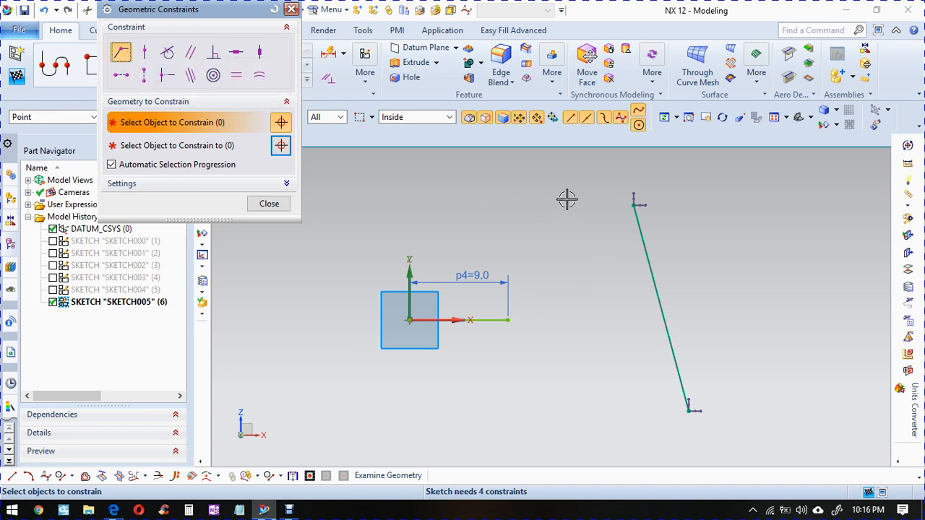
click(634, 204)
click(508, 321)
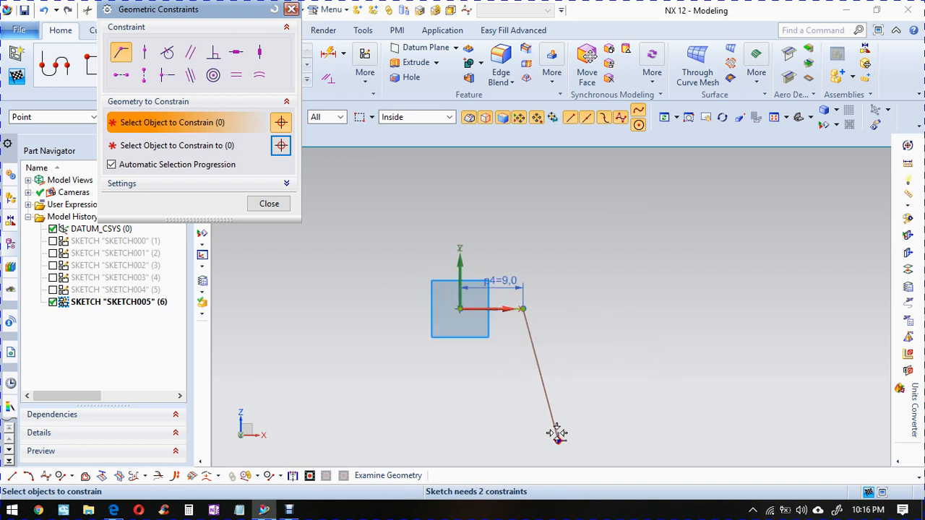
click(259, 52)
click(535, 333)
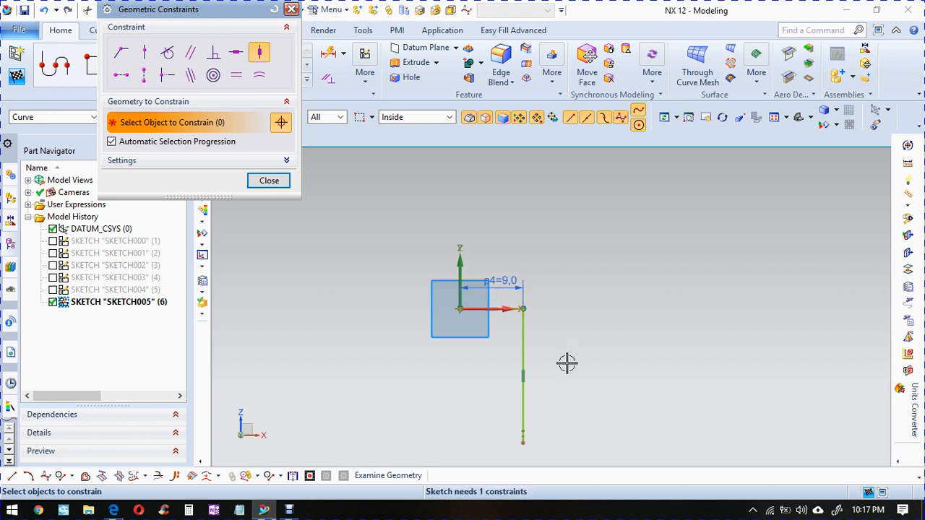
click(271, 181)
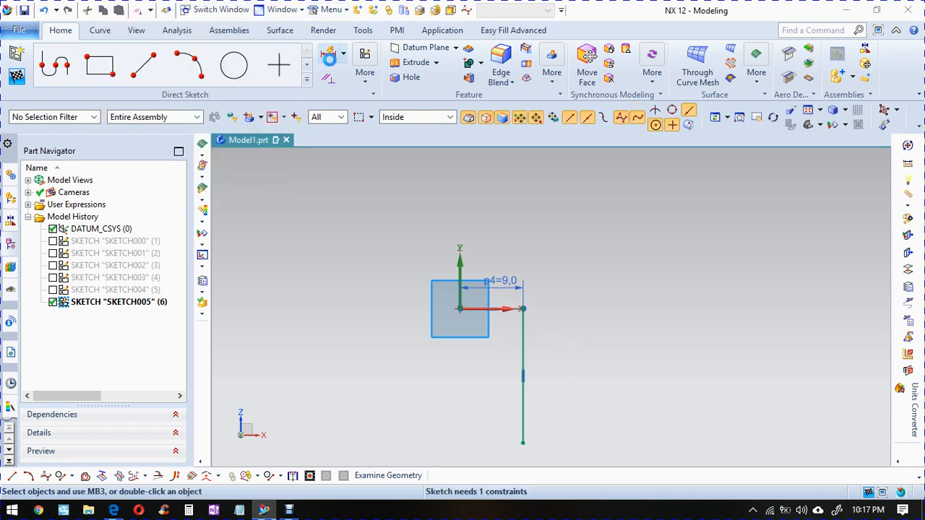
- Add a Rapid Dimension beside the vertical line and set its length to 20
click(329, 58)
click(523, 338)
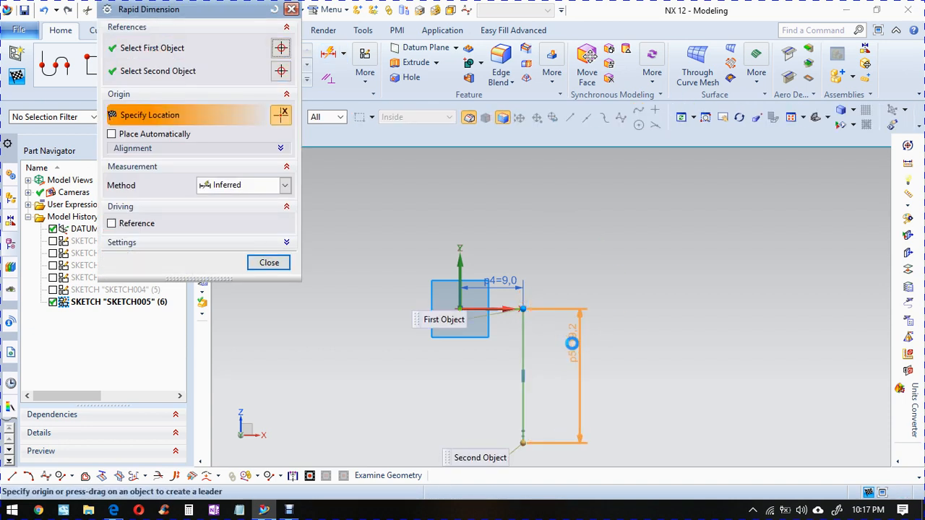
click(571, 344)
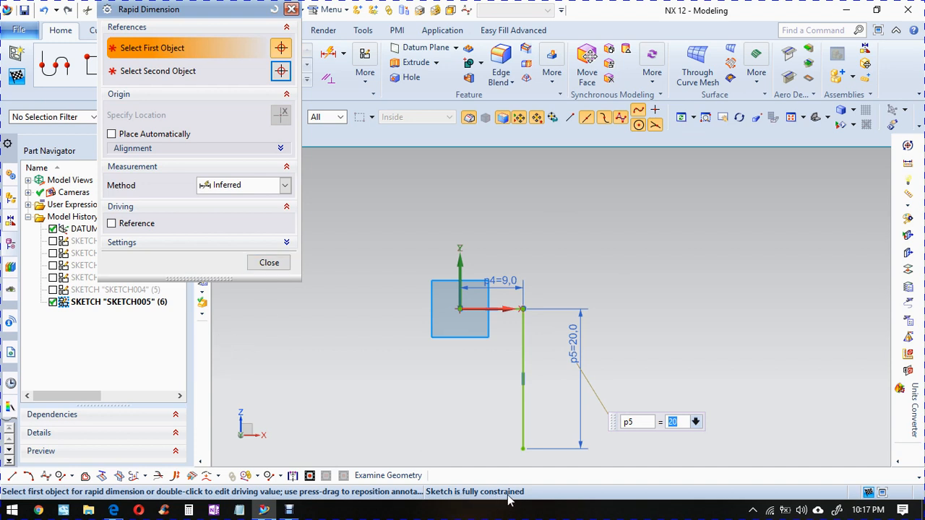
click(269, 263)
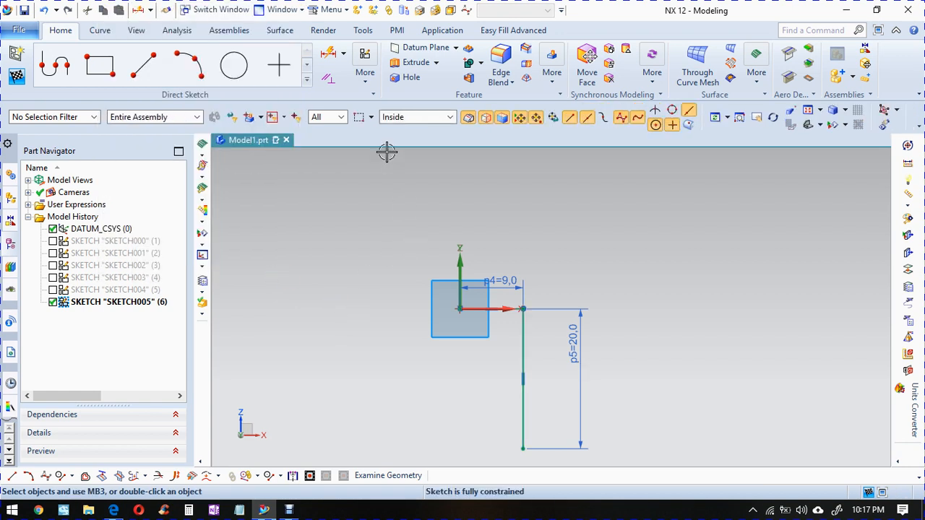
- Draw a slightly rising line below the vertical line's lower end, then check the exercise drawing in Edge and return to NX
click(144, 65)
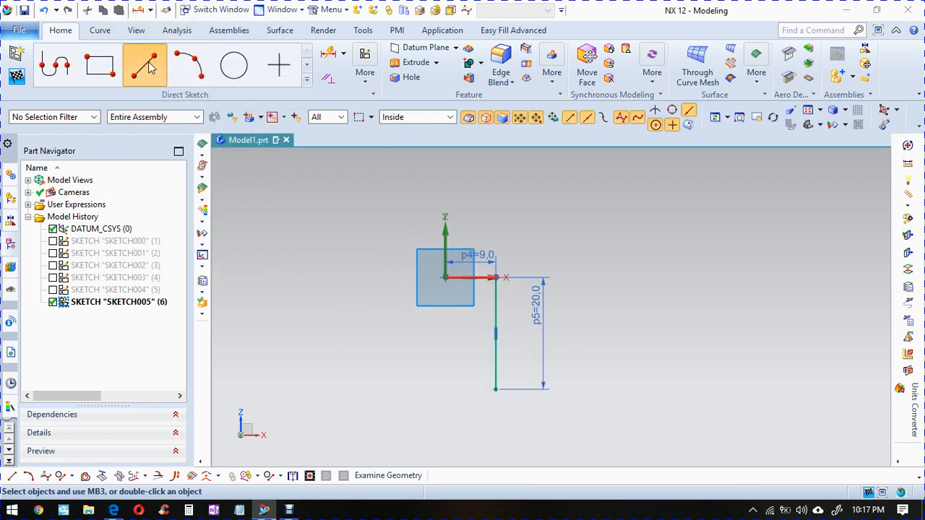
click(517, 411)
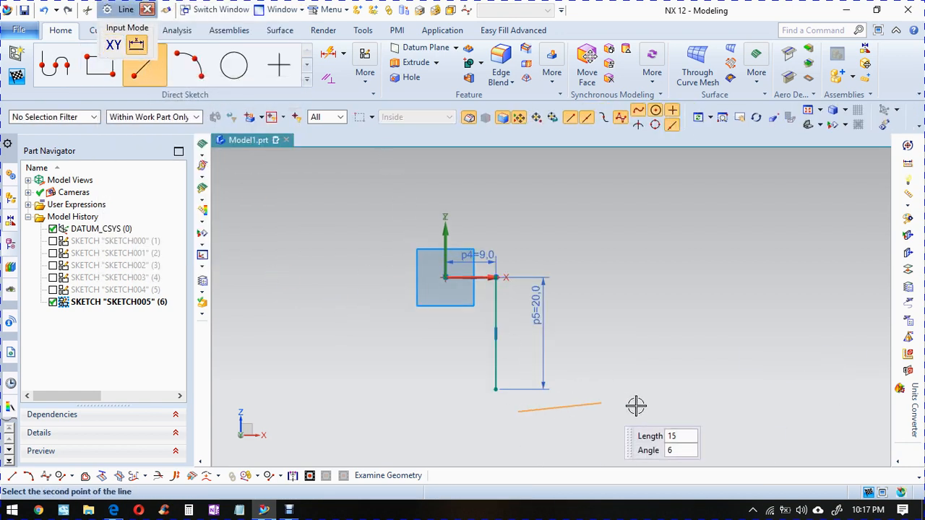
click(647, 403)
click(114, 510)
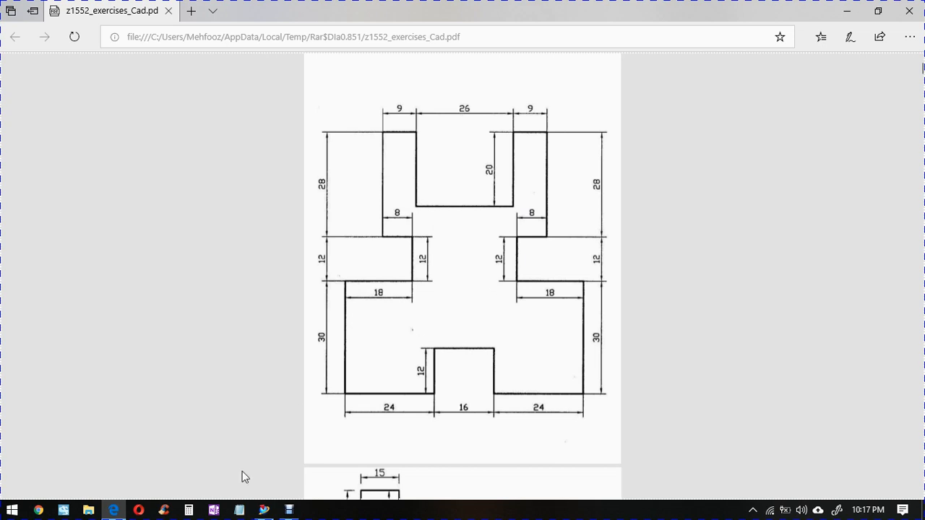
click(264, 510)
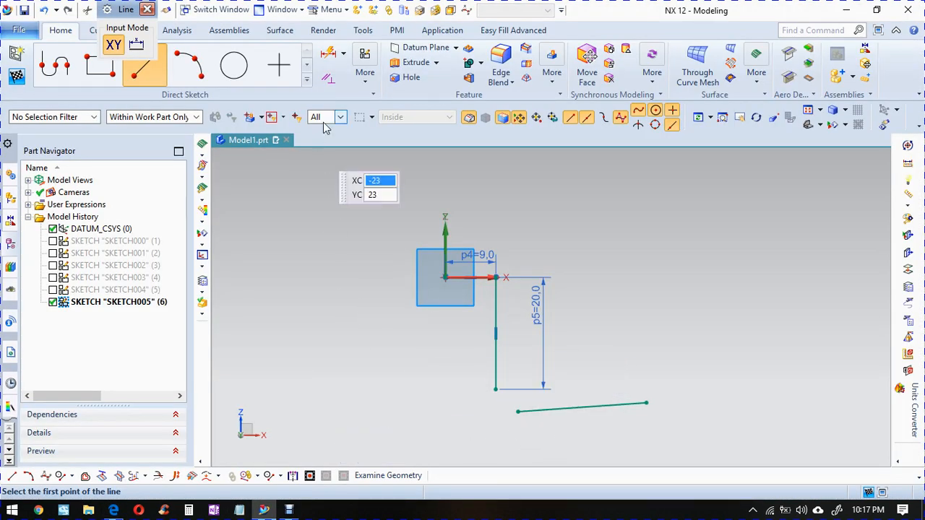
- Make the new line's nearer endpoint Coincident with the vertical line's lower endpoint, and apply a Horizontal constraint to the new line
click(331, 83)
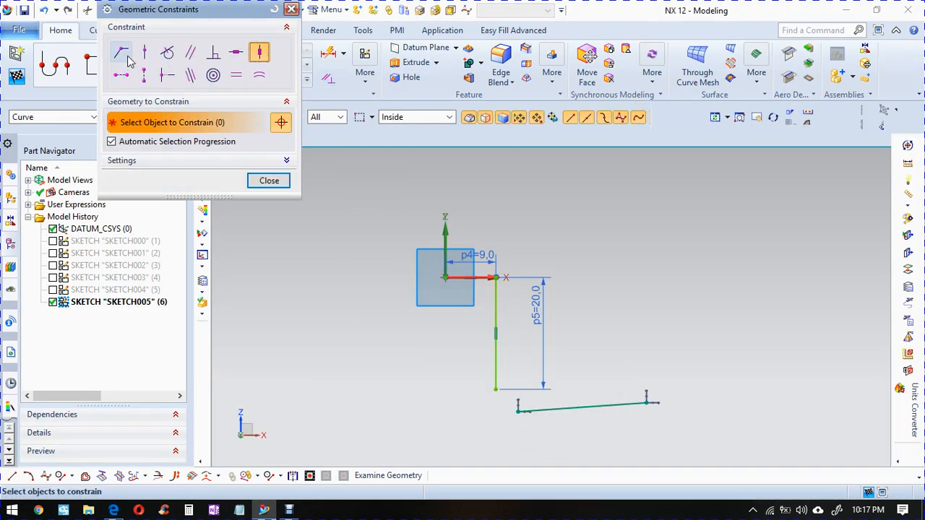
click(125, 57)
click(518, 412)
click(495, 387)
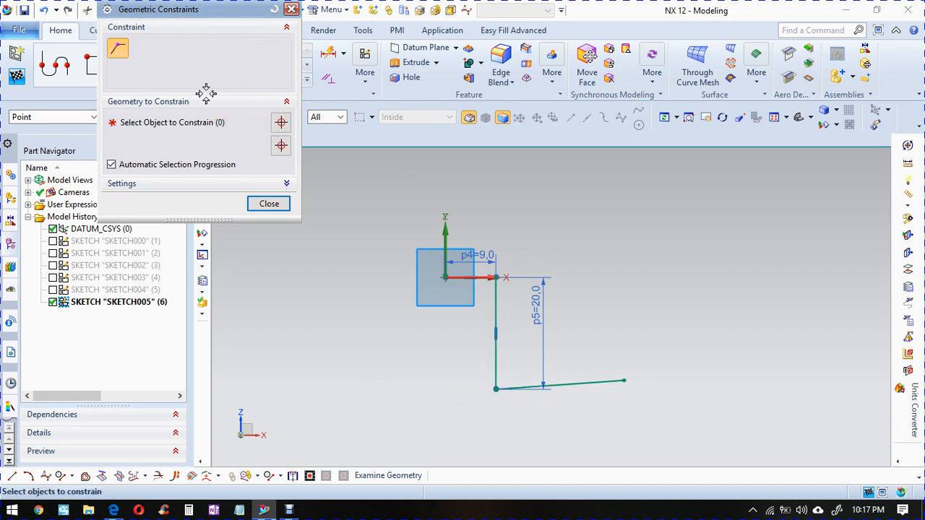
click(235, 52)
click(570, 383)
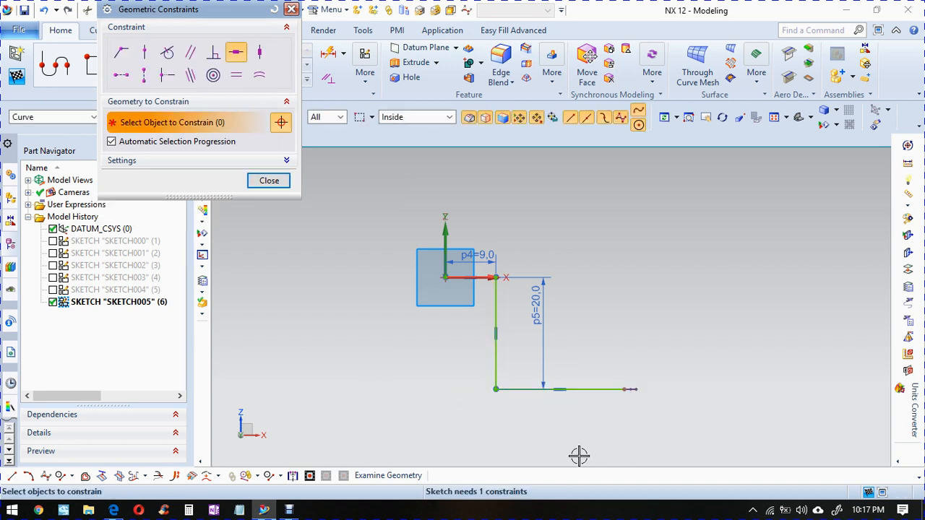
- Add a Rapid Dimension to the lower horizontal line and set its length to 26
click(266, 181)
click(329, 56)
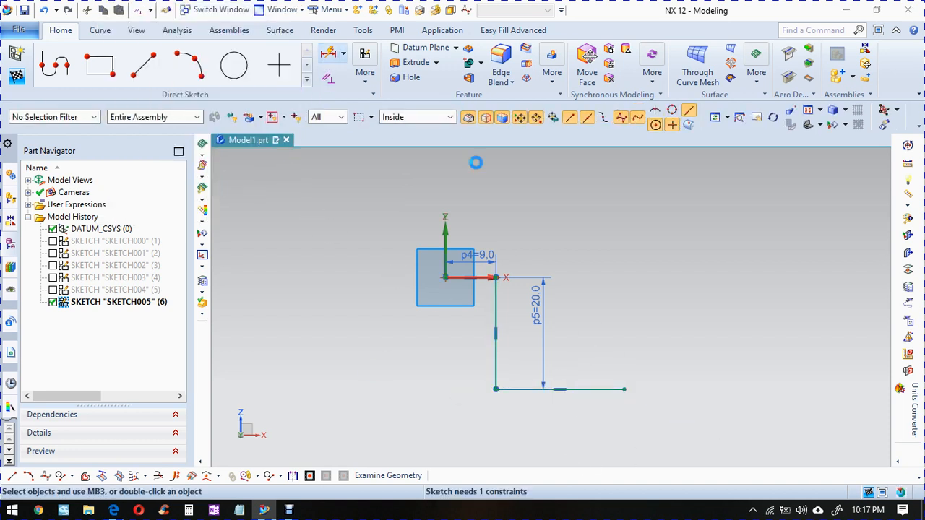
click(608, 388)
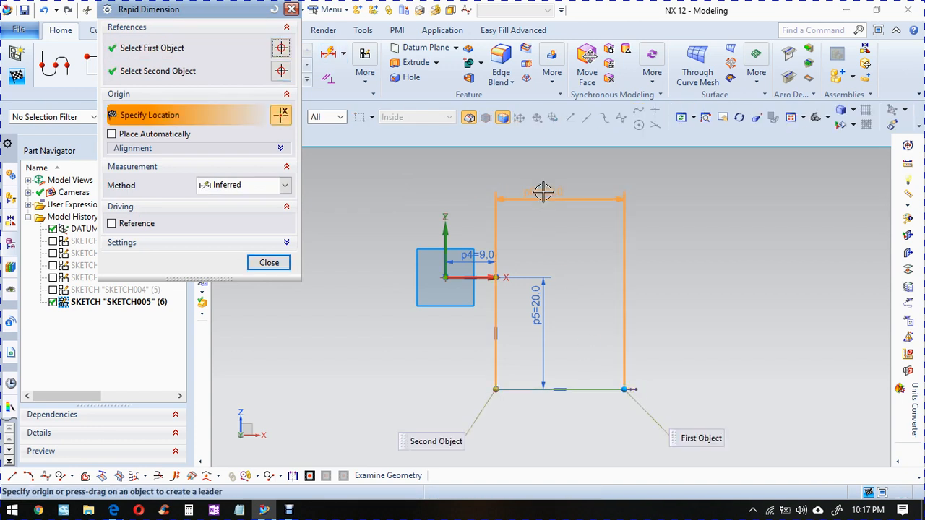
click(542, 191)
text(26)
key(Return)
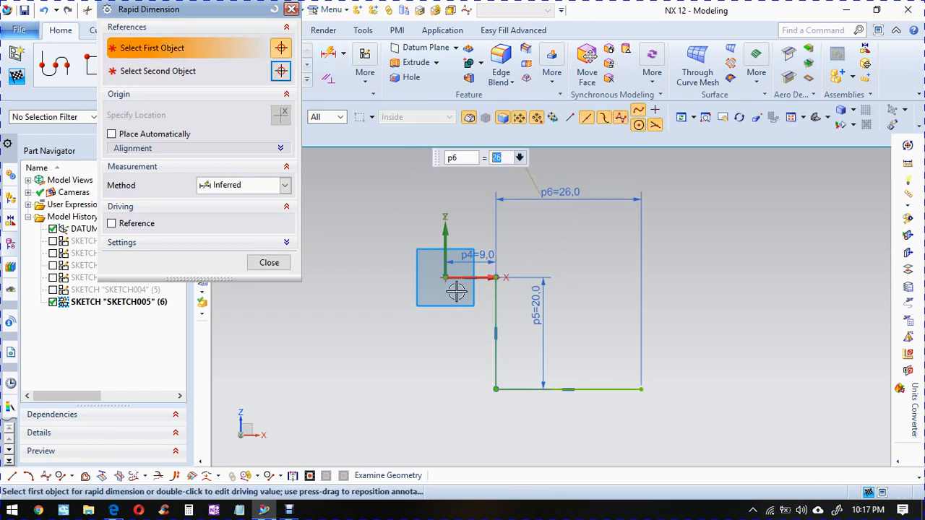
click(268, 263)
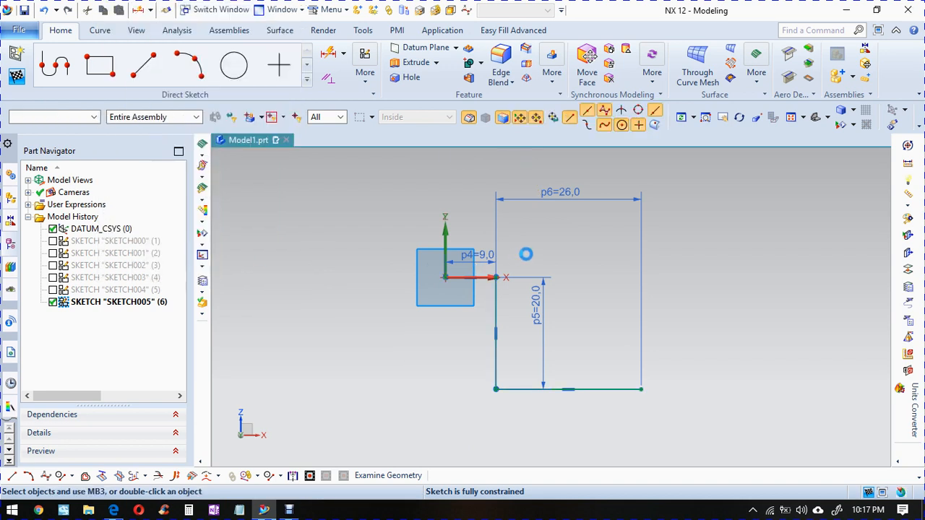
- Reposition the dimensions: the 9 higher above the profile, the 20 outside the vertical line, and the 26 below the horizontal line
drag(473, 255, 468, 186)
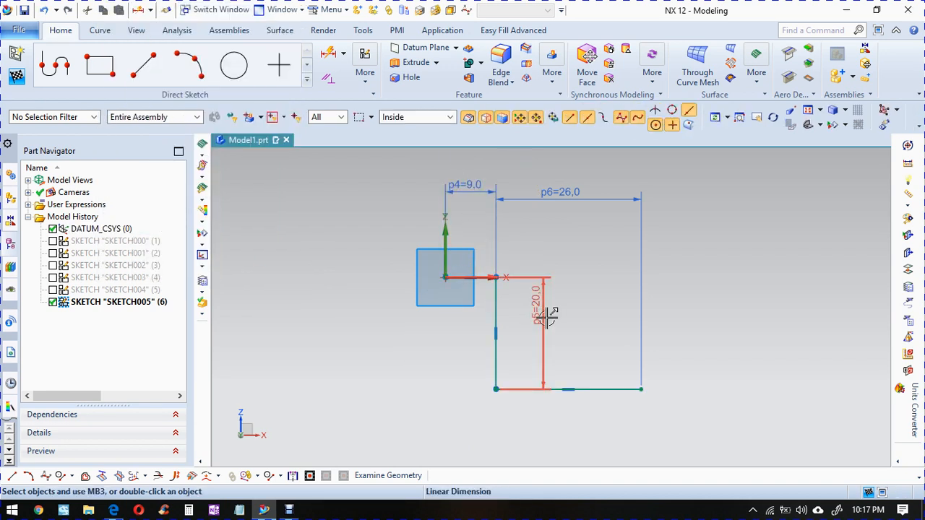
mouse_move(542, 306)
mouse_down()
mouse_move(458, 324)
mouse_move(462, 331)
mouse_up()
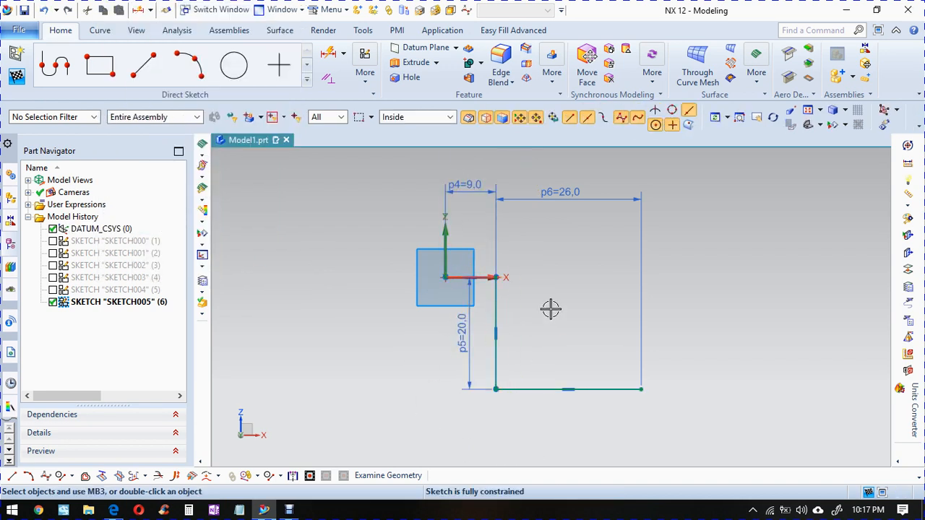
drag(557, 192, 584, 422)
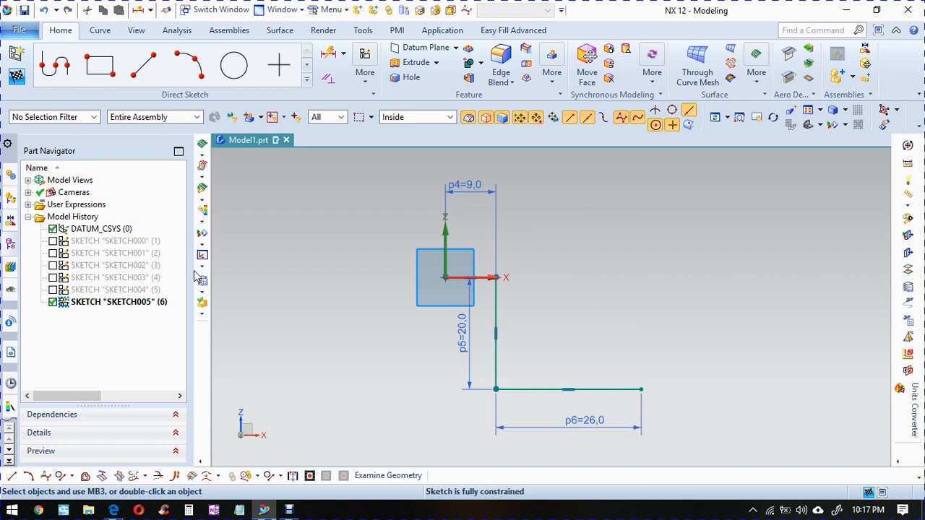
click(143, 65)
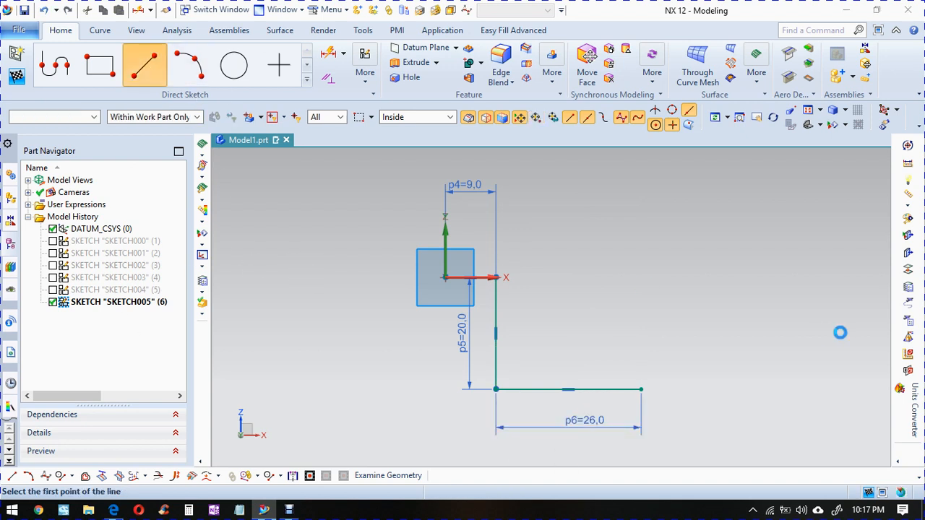
click(680, 389)
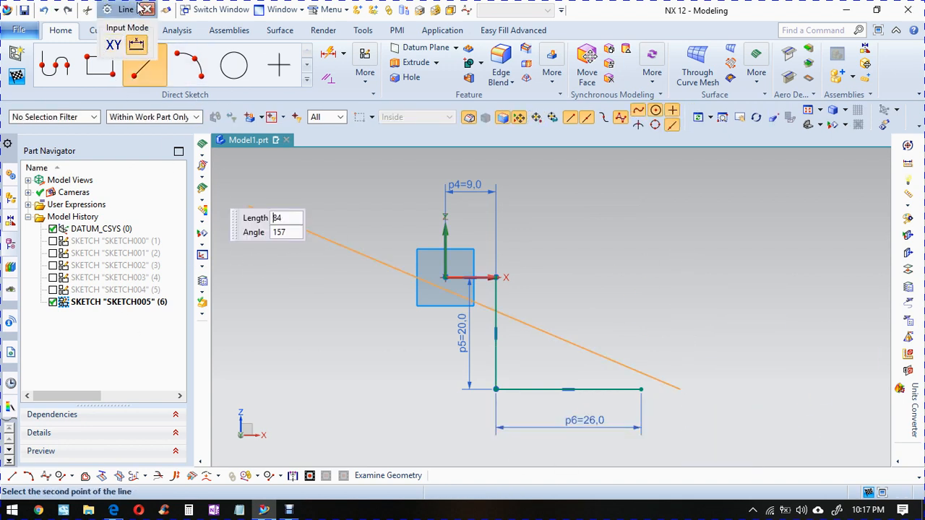
key(Escape)
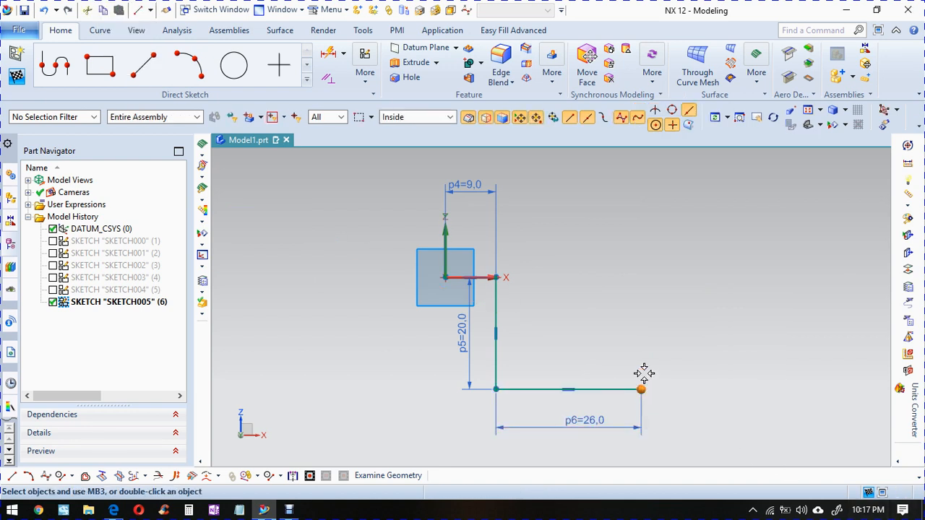
click(641, 389)
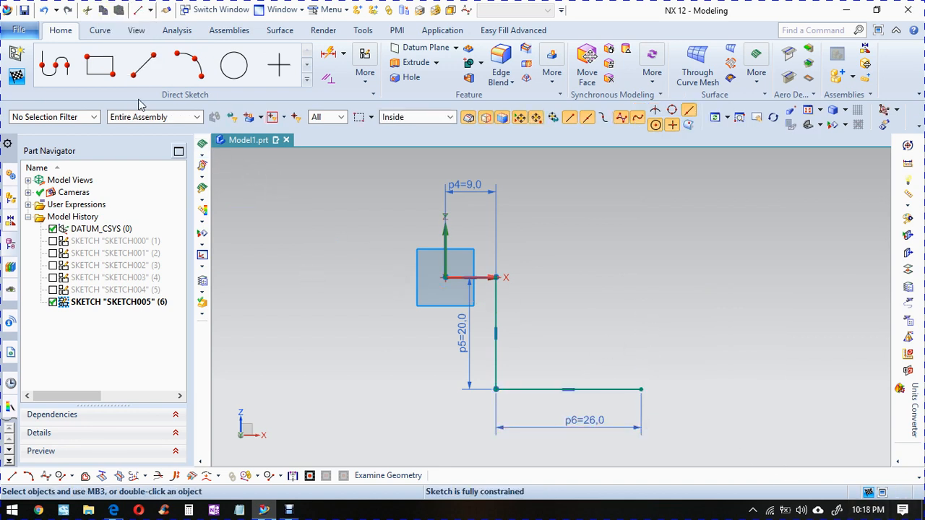
- Draw a vertical line about 20 mm long upward from the 26 mm horizontal line's free endpoint
click(143, 65)
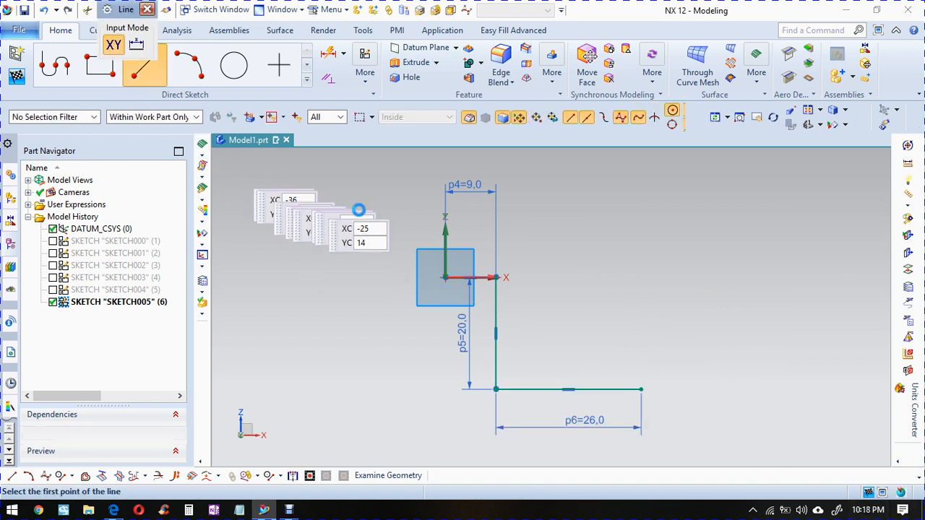
click(640, 389)
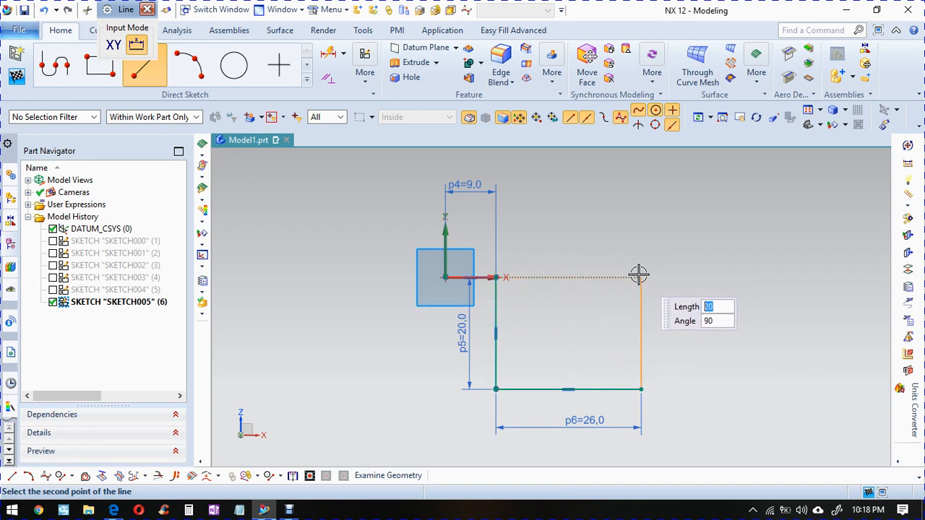
click(638, 274)
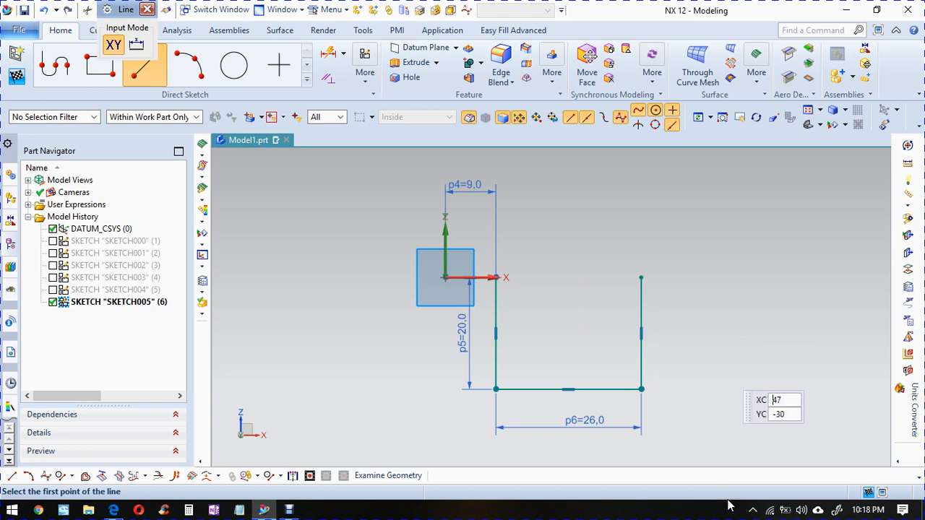
key(Escape)
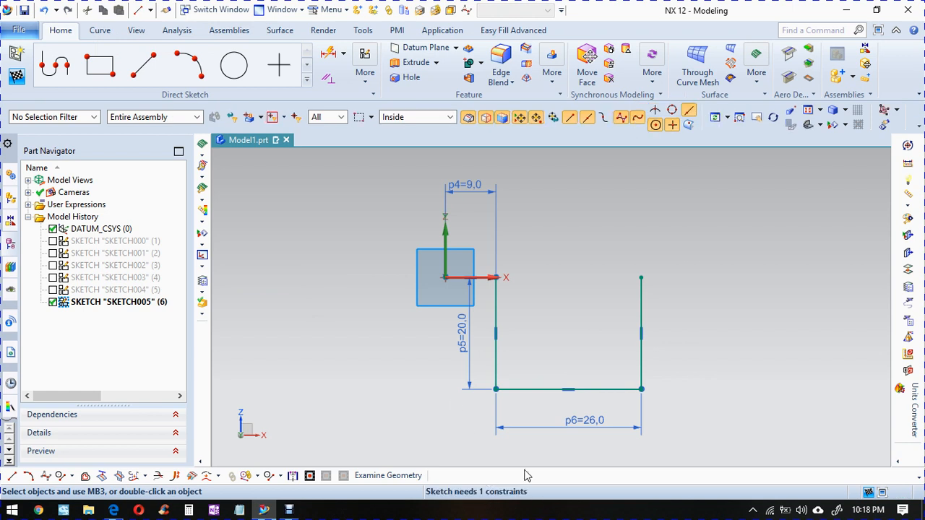
- Stretch the new vertical line upward by its free endpoint, well past the X axis level
click(328, 78)
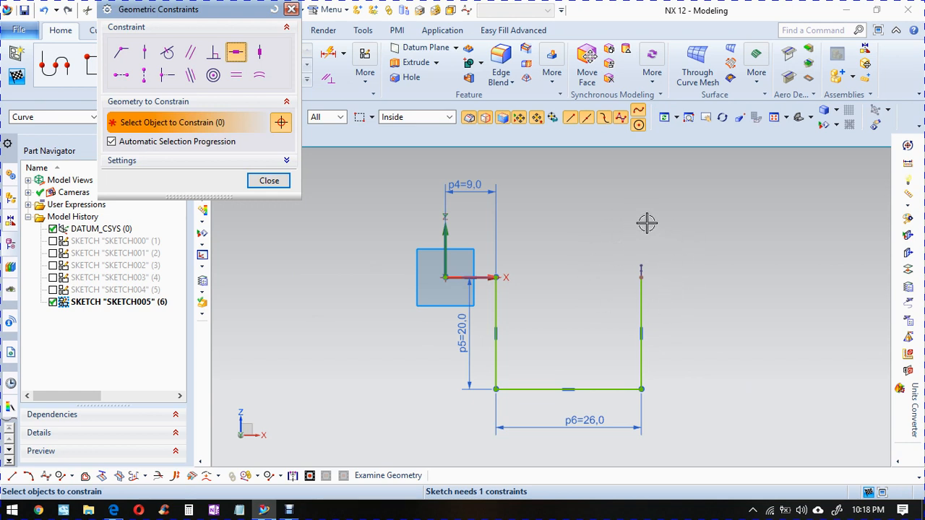
click(267, 181)
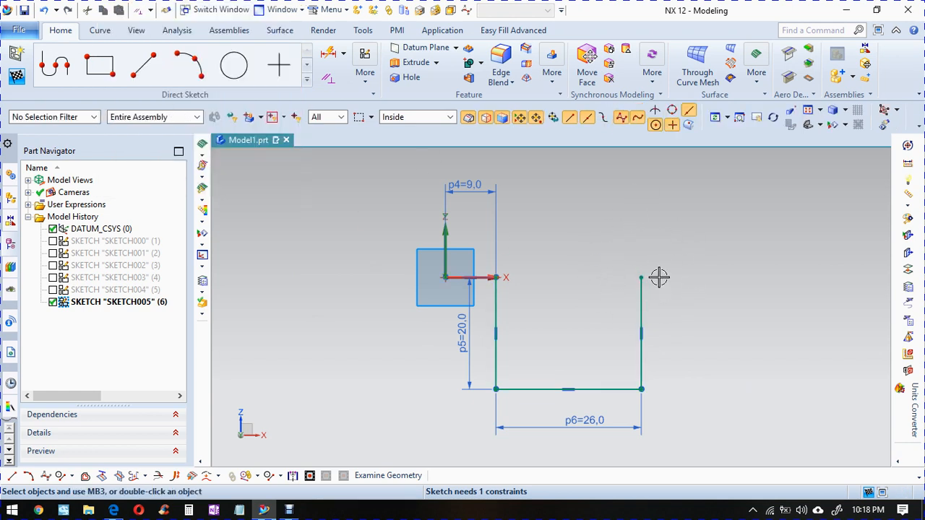
mouse_move(644, 274)
mouse_down()
mouse_move(662, 180)
mouse_move(666, 210)
mouse_move(661, 192)
mouse_up()
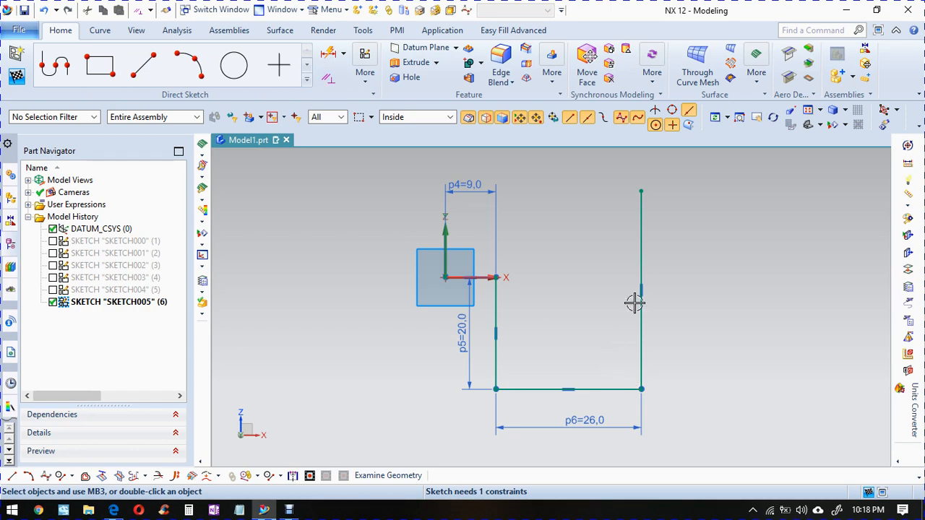
- Check the exercise drawing in Edge, return to NX, and apply an Equal Length constraint between the two vertical lines
click(113, 510)
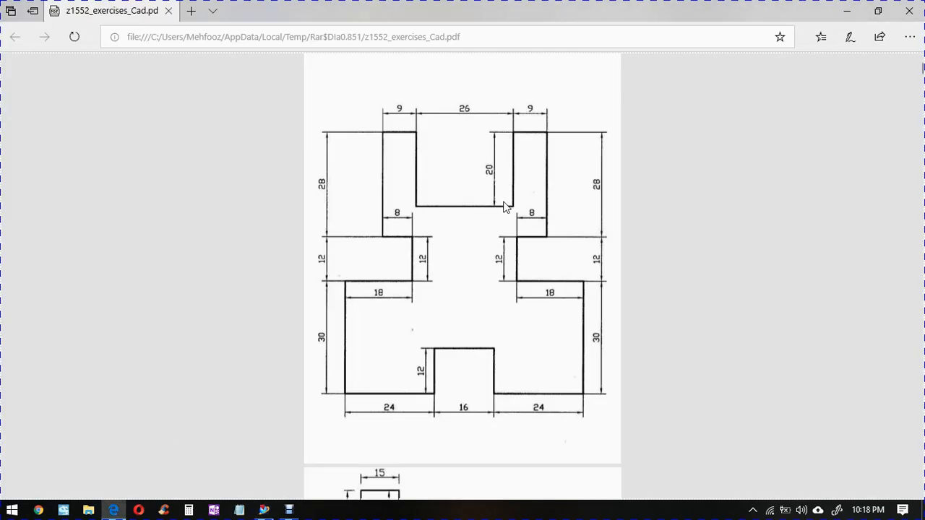
click(261, 510)
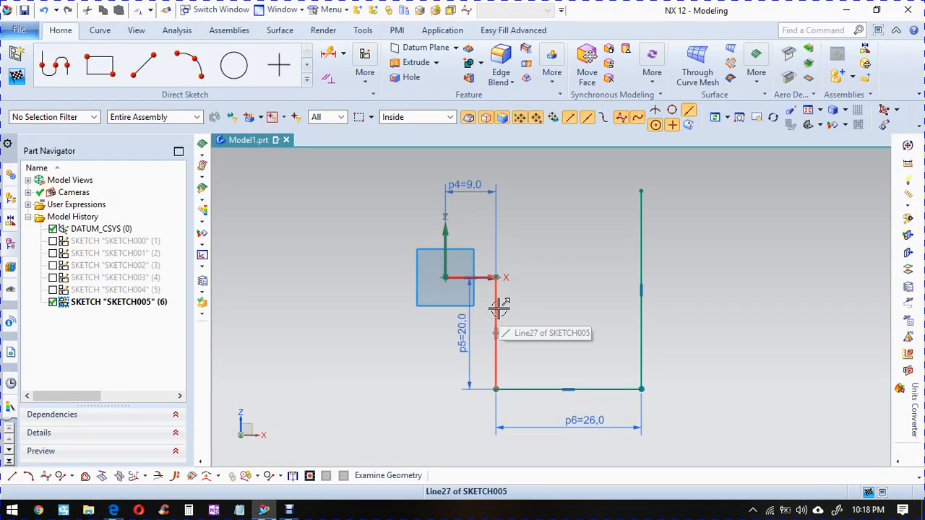
click(326, 80)
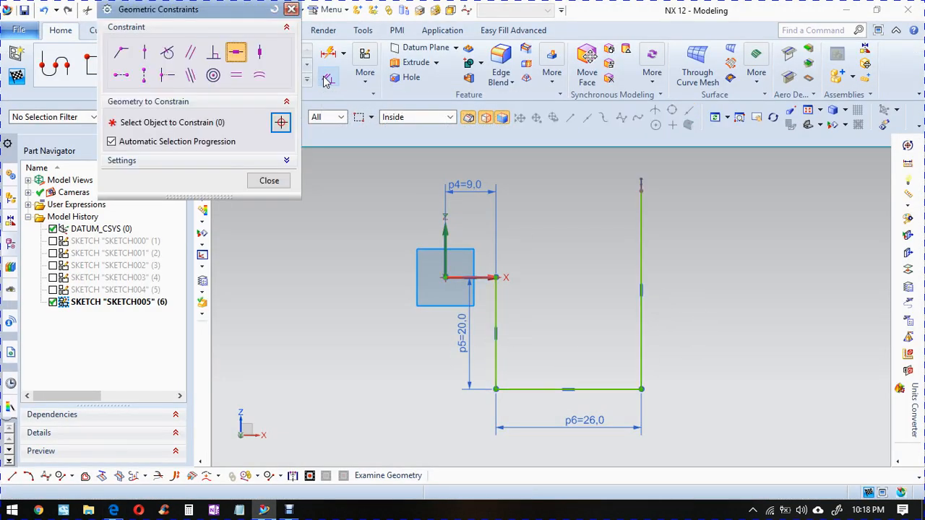
click(237, 75)
click(497, 318)
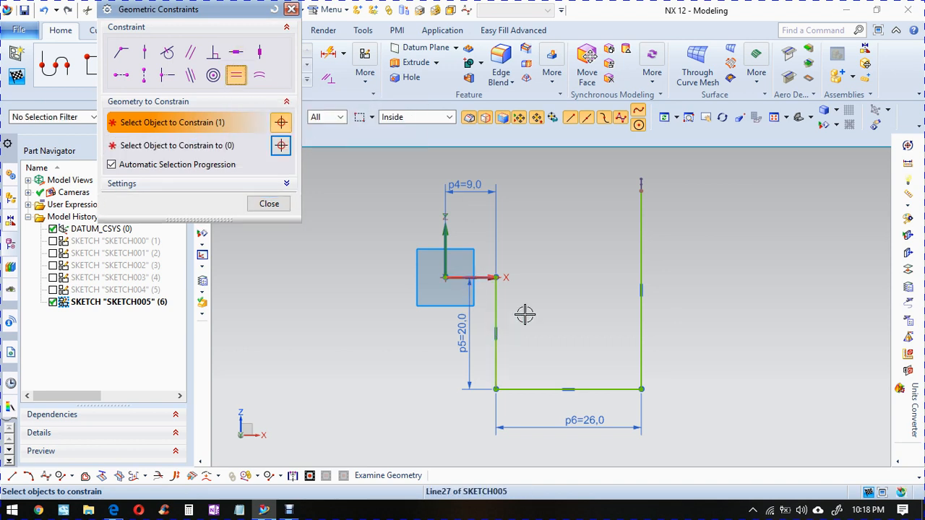
click(640, 285)
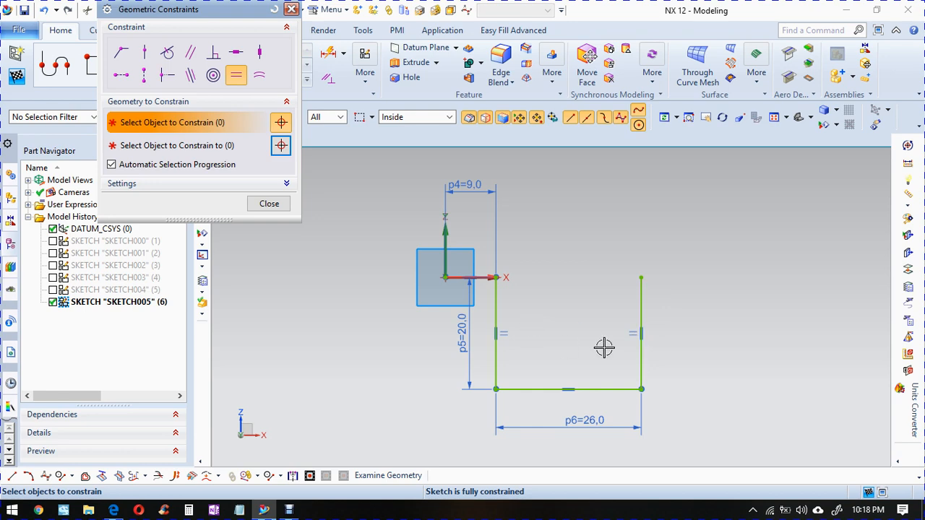
click(266, 204)
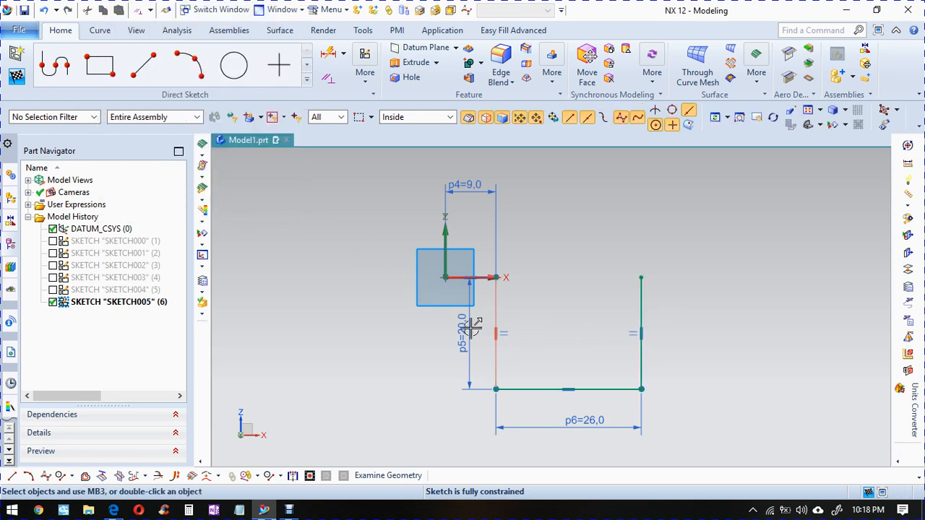
- Try a length of 30 mm in the first vertical line's dimension and undo the change
double_click(468, 323)
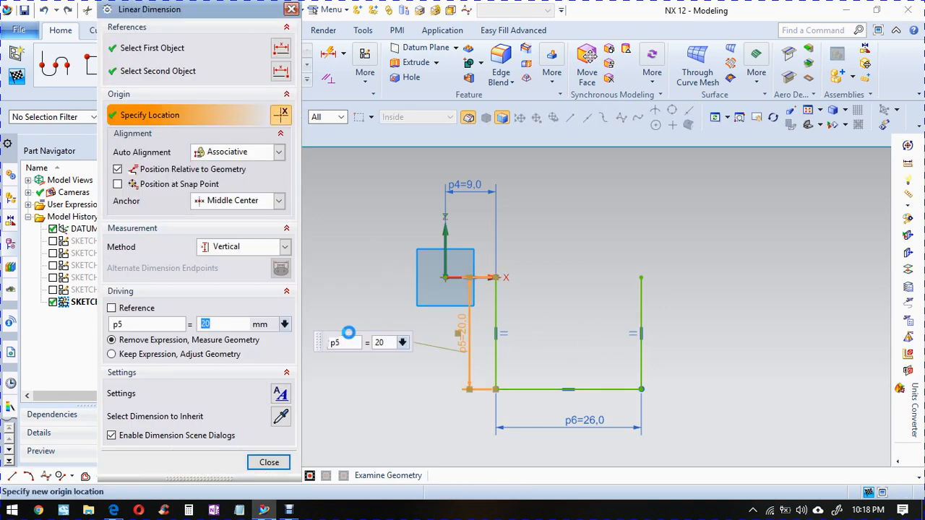
text(30)
key(Return)
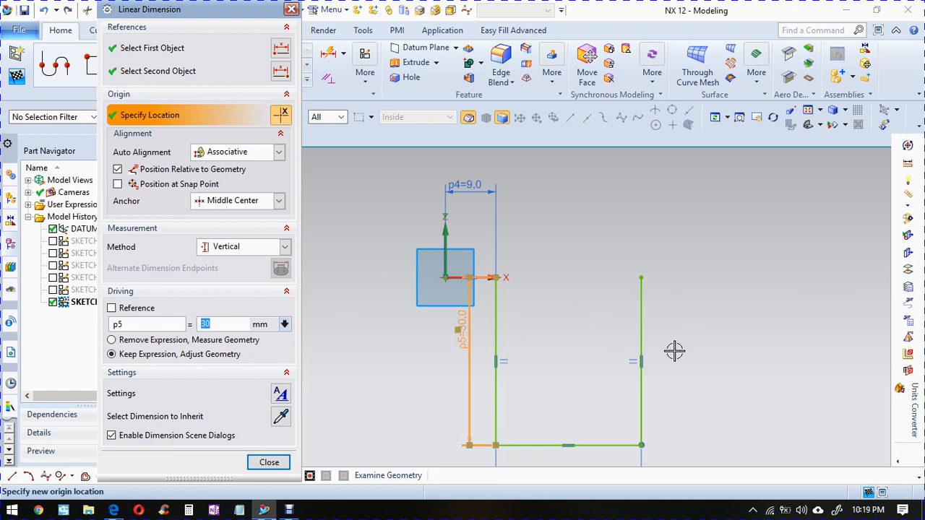
middle_click(674, 351)
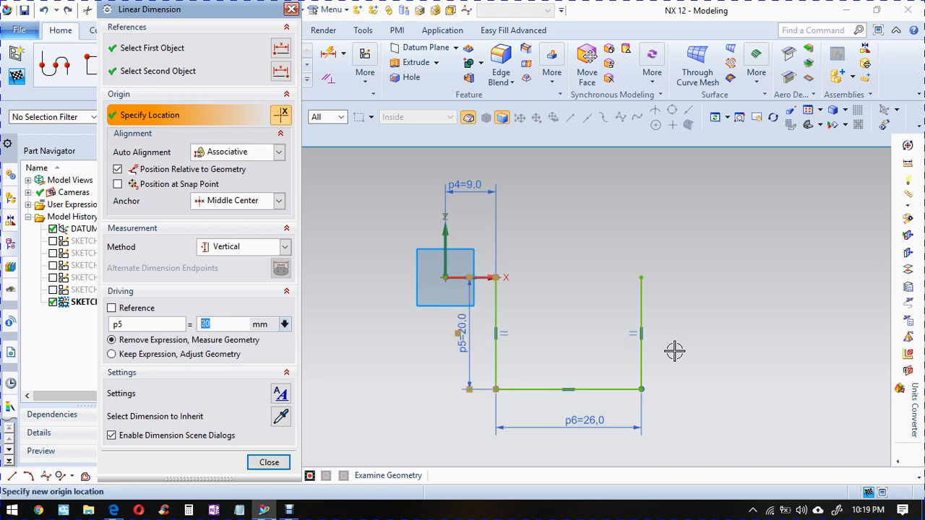
key(ctrl+z)
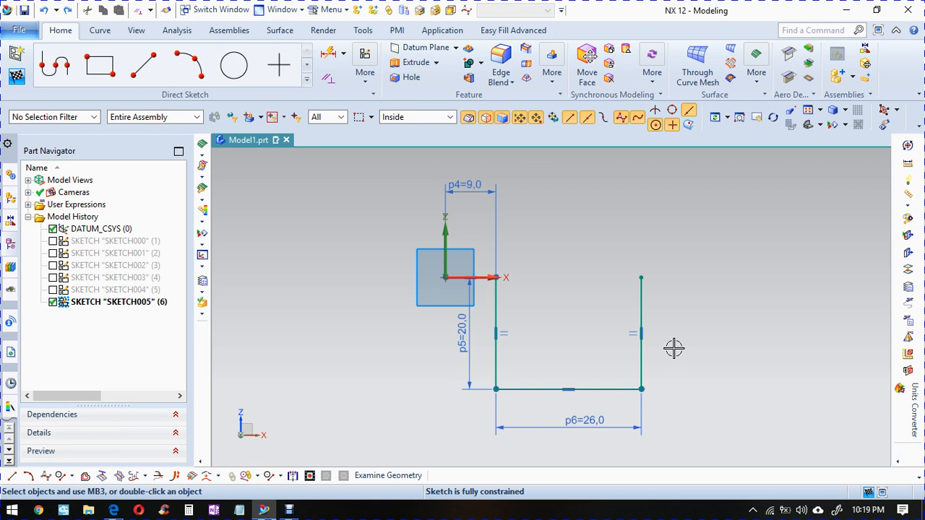
- Draw a horizontal line outward from the second vertical line's upper endpoint, away from the origin
scroll(513, 213, down, 2)
scroll(595, 243, up, 2)
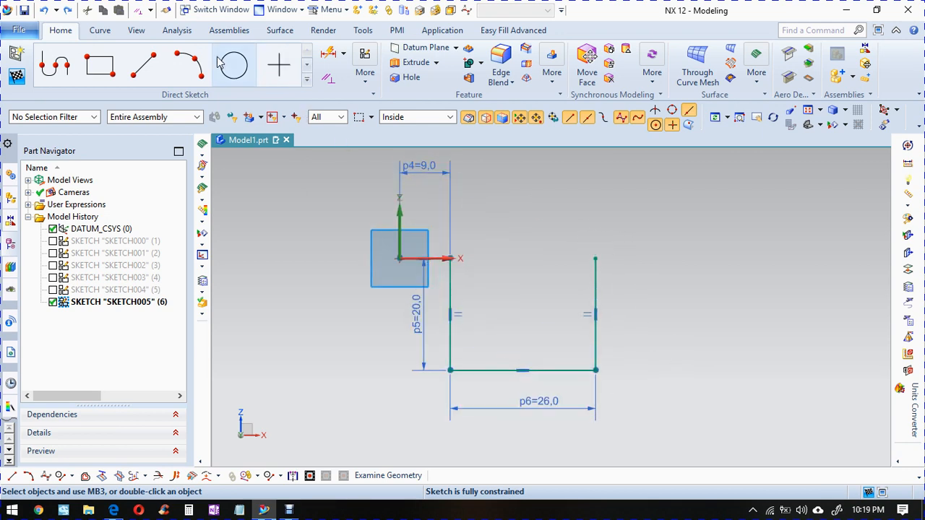
click(148, 66)
click(595, 258)
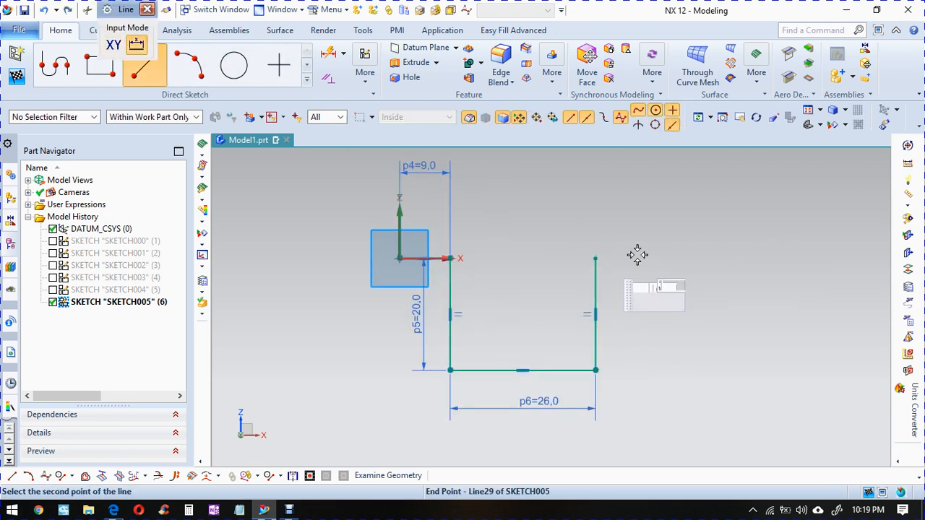
click(690, 262)
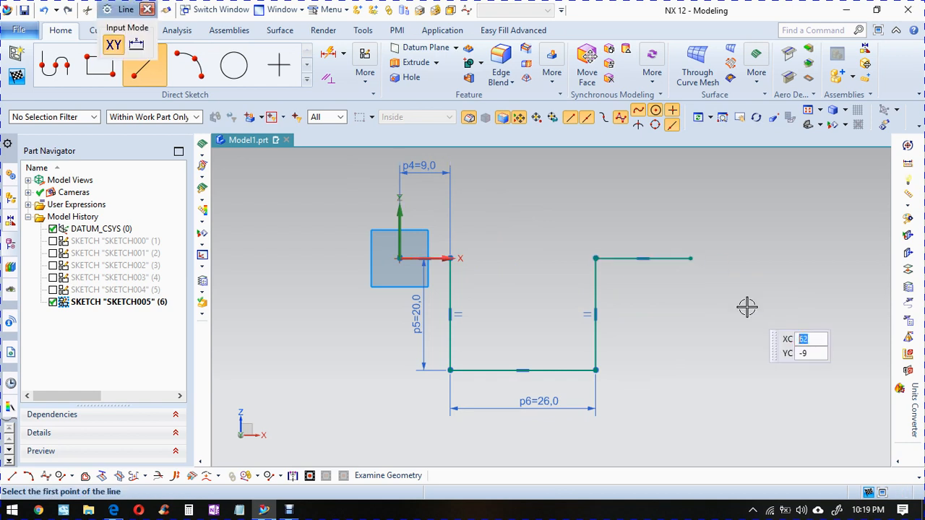
key(Escape)
- Apply an Equal Length constraint between the first horizontal line at the origin and the new horizontal line
key(c)
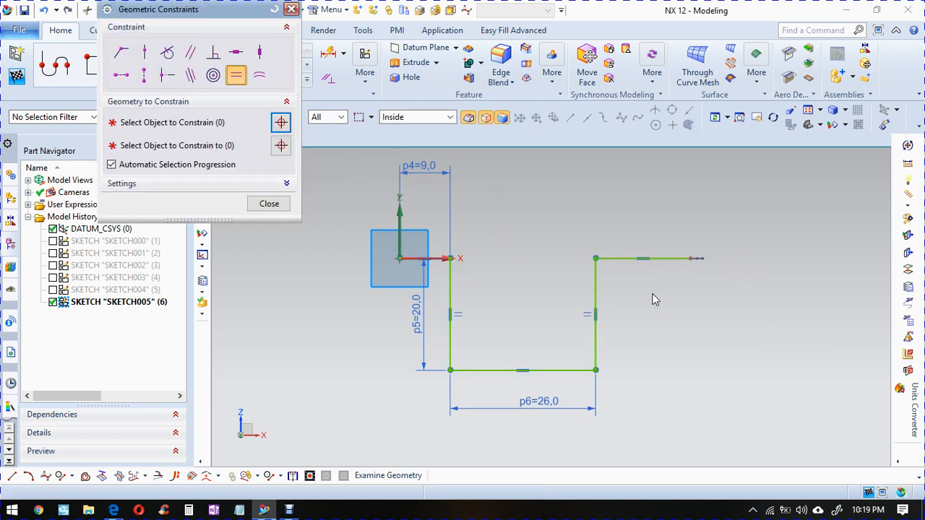
click(416, 258)
click(641, 258)
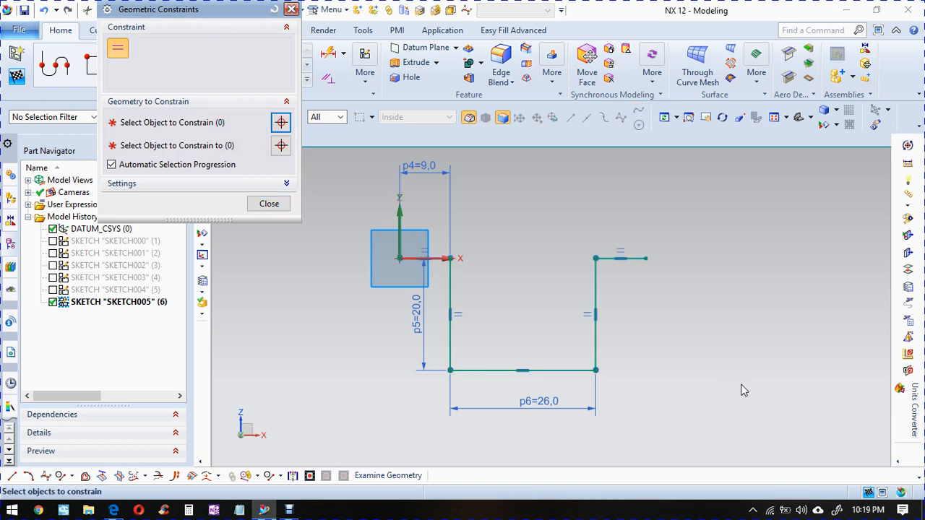
key(Escape)
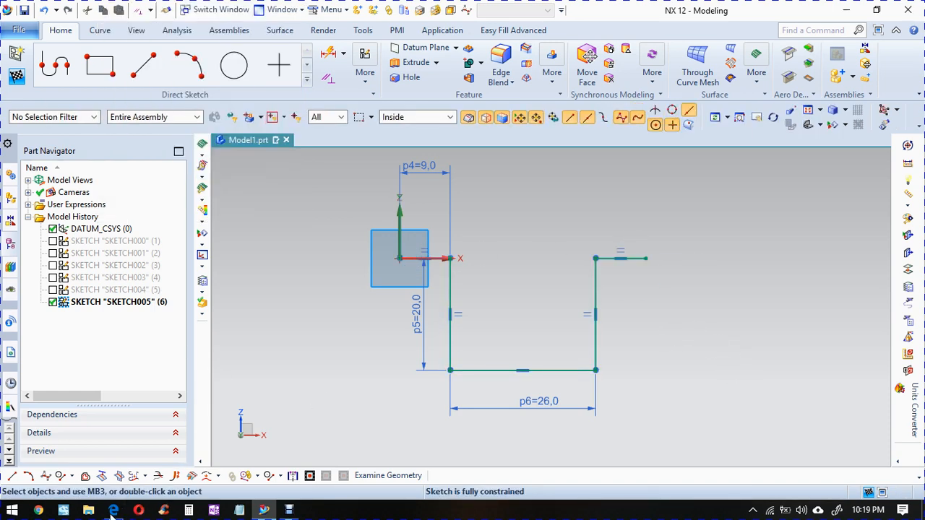
- Check the drawing in Edge and extend the NX profile from its free end: about 26 mm down, 12 mm inward, 15 mm down, 24 mm outward
click(114, 510)
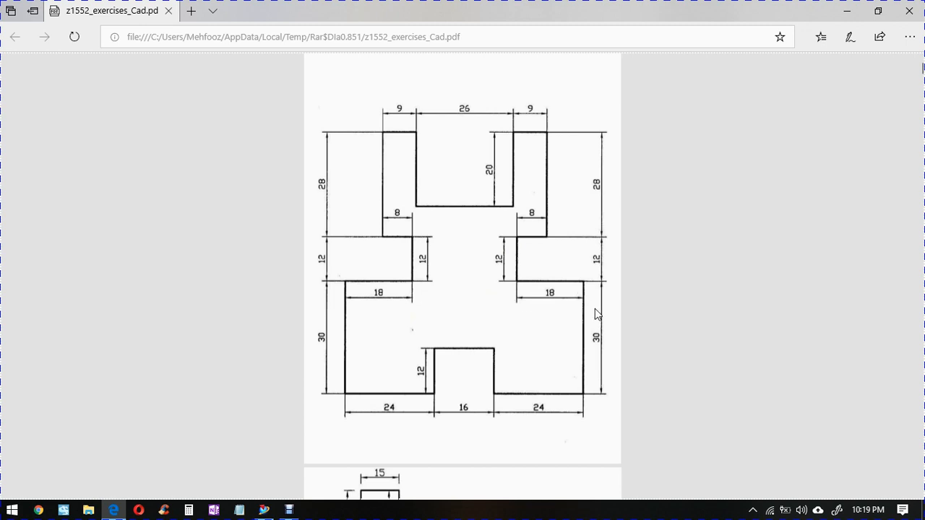
key(alt+Tab)
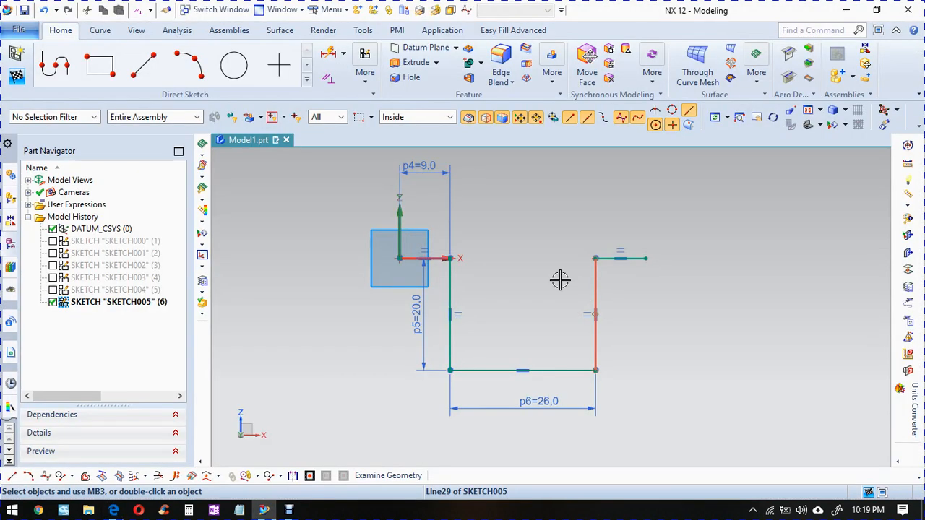
click(56, 66)
scroll(645, 168, down, 4)
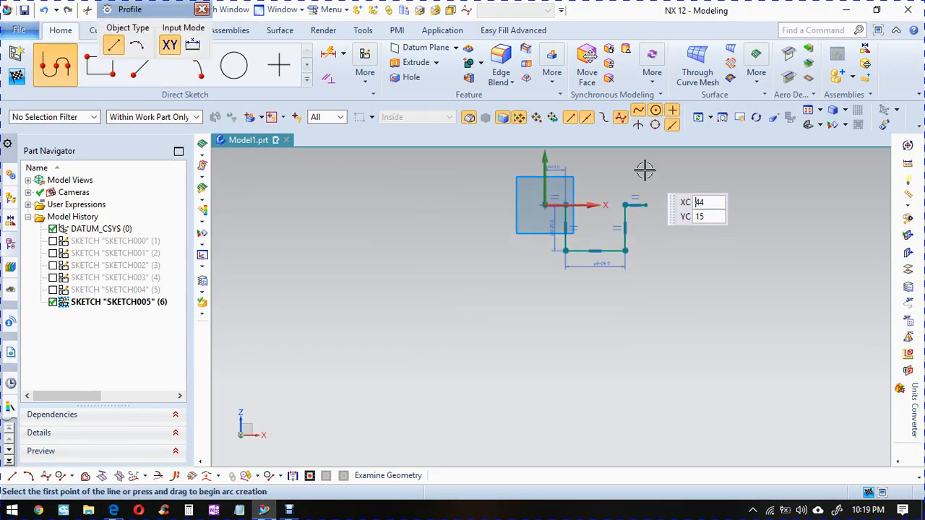
scroll(671, 213, up, 3)
click(620, 196)
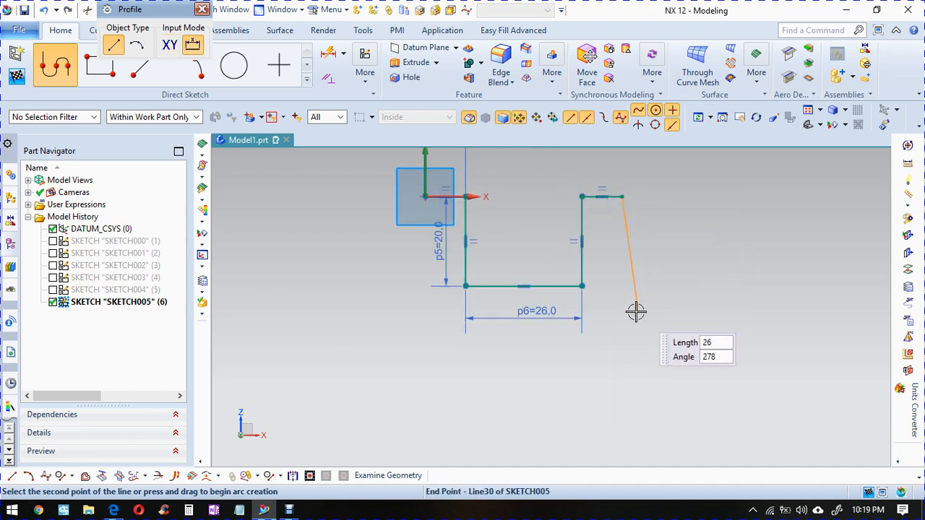
click(622, 313)
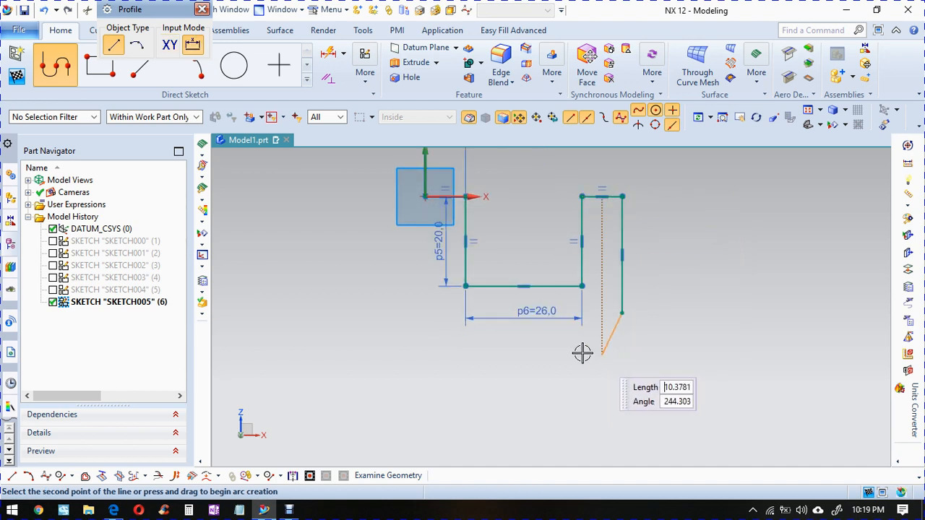
click(569, 313)
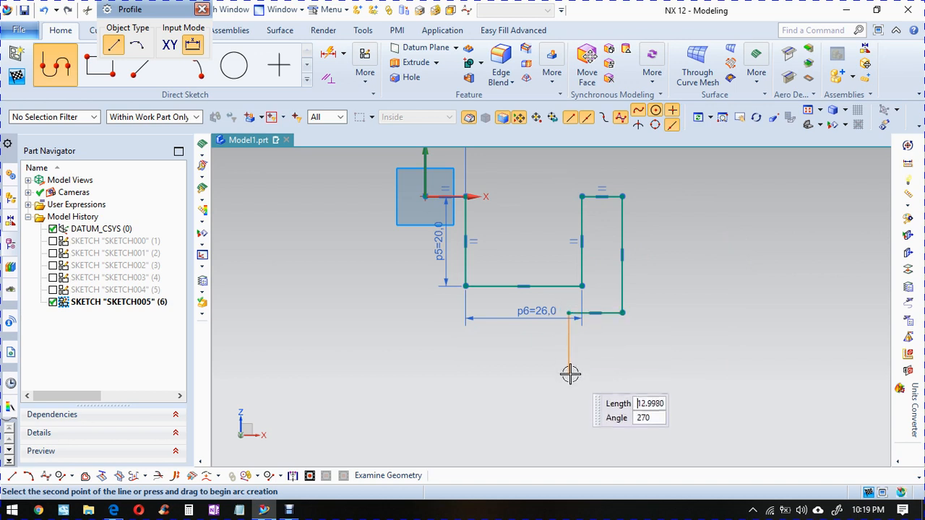
click(569, 379)
click(675, 379)
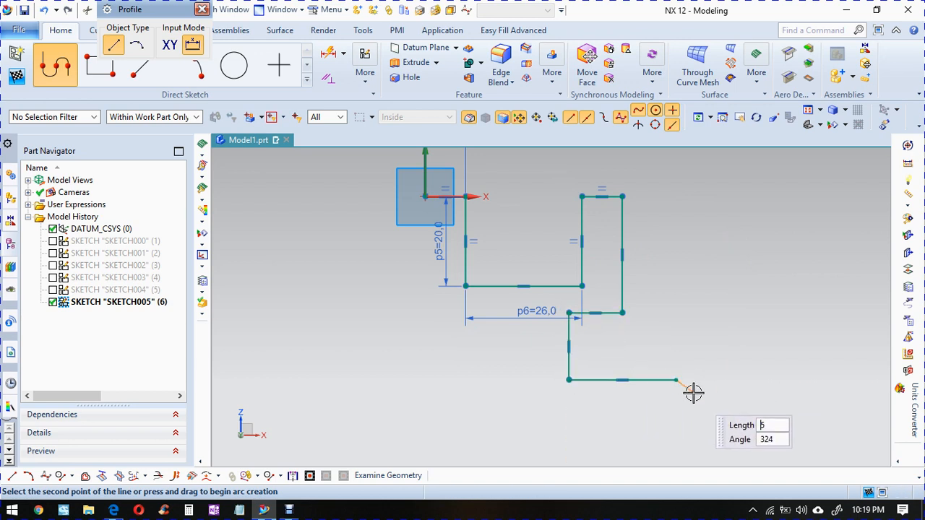
key(Escape)
- Add a Rapid Dimension to the long outer vertical line, check the drawing in Edge, and set its length to 28 mm
key(d)
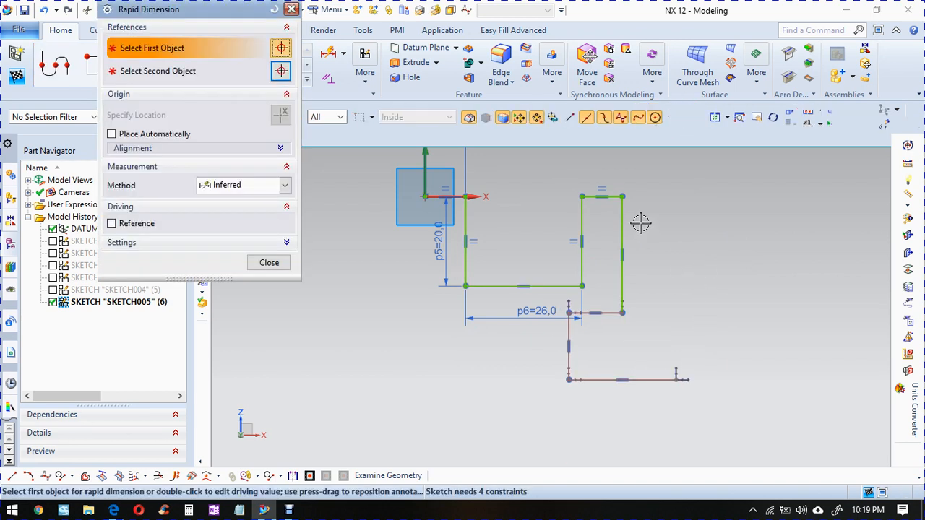
click(622, 224)
click(698, 285)
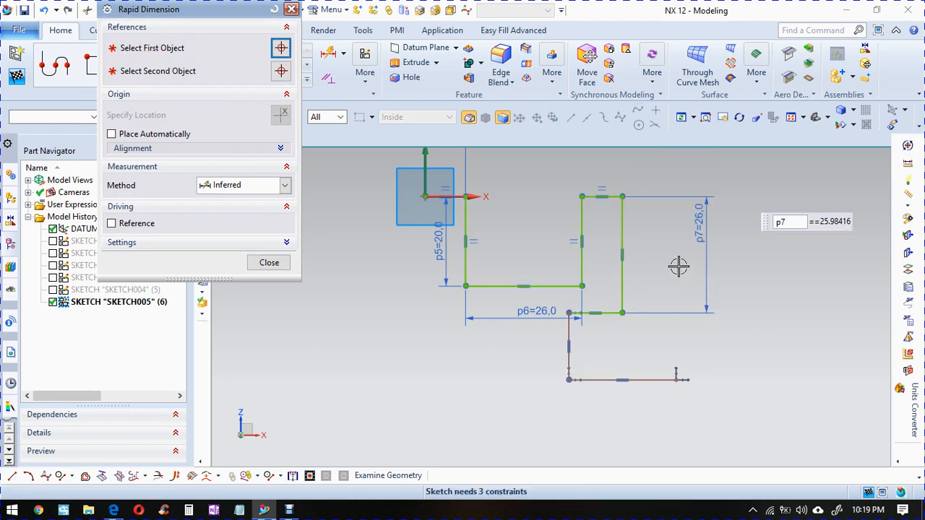
key(alt+Tab)
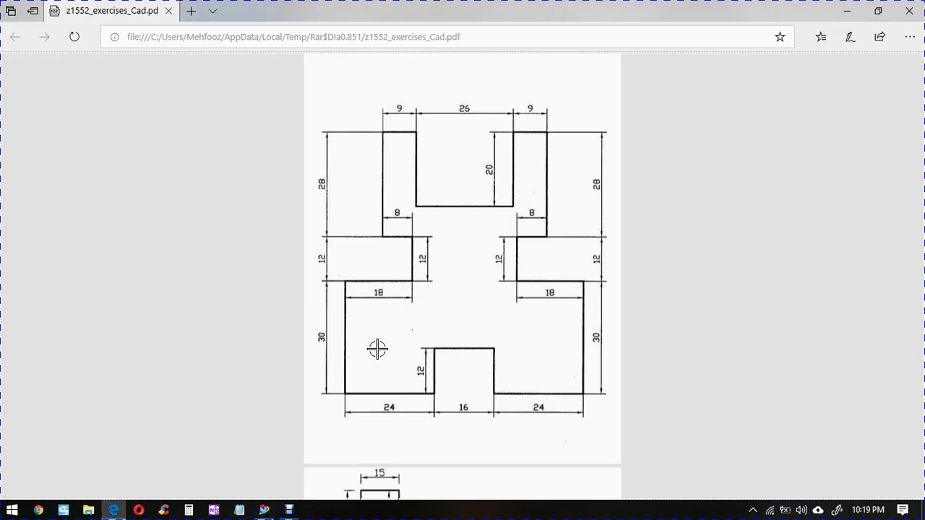
key(alt+Tab)
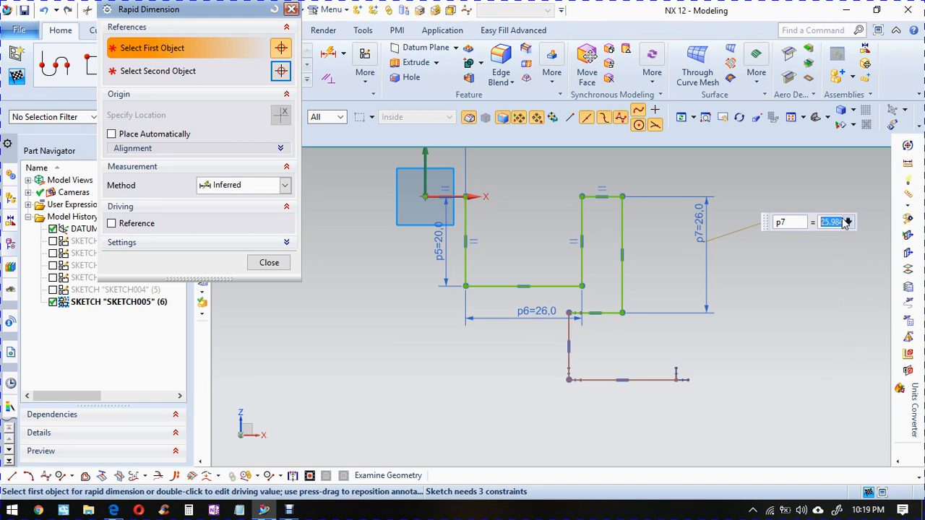
text(28)
key(Return)
- Check the drawing in Edge and dimension the short horizontal line below the 28 mm line to 8 mm
key(alt+Tab)
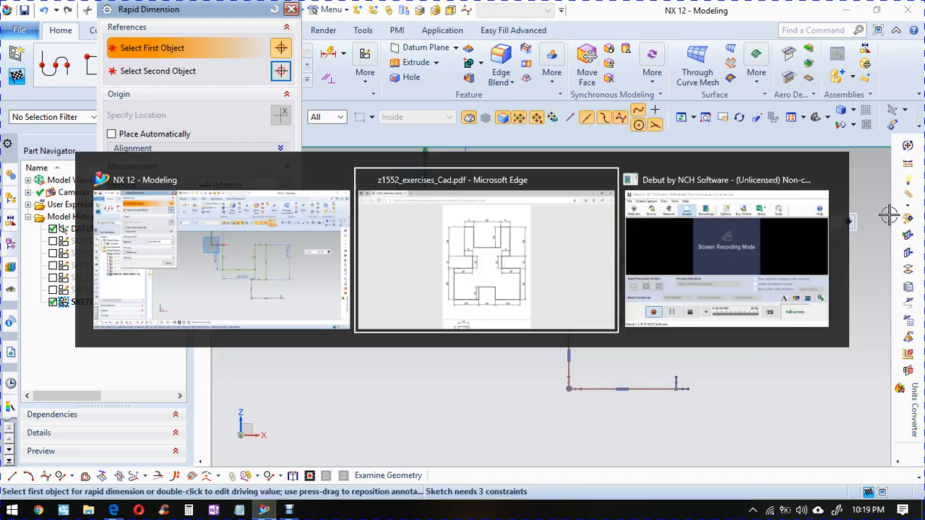
key(alt+Tab)
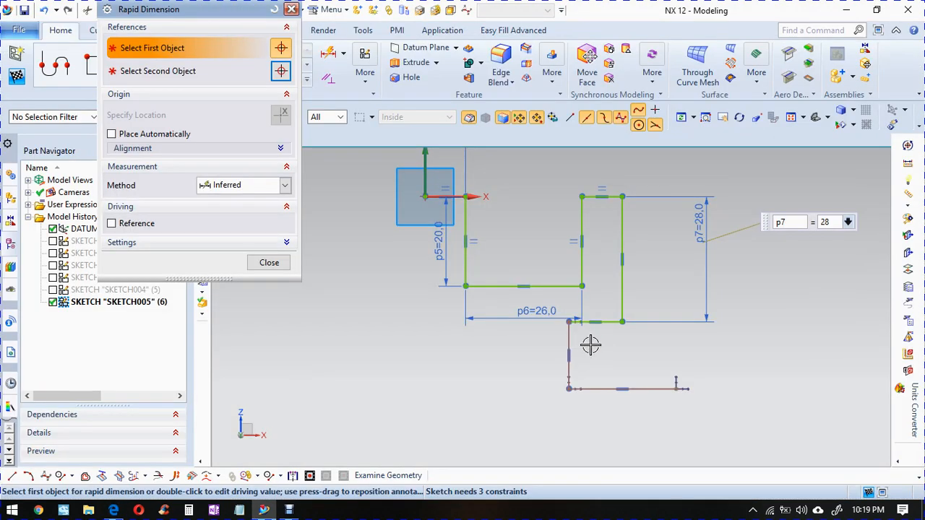
click(611, 324)
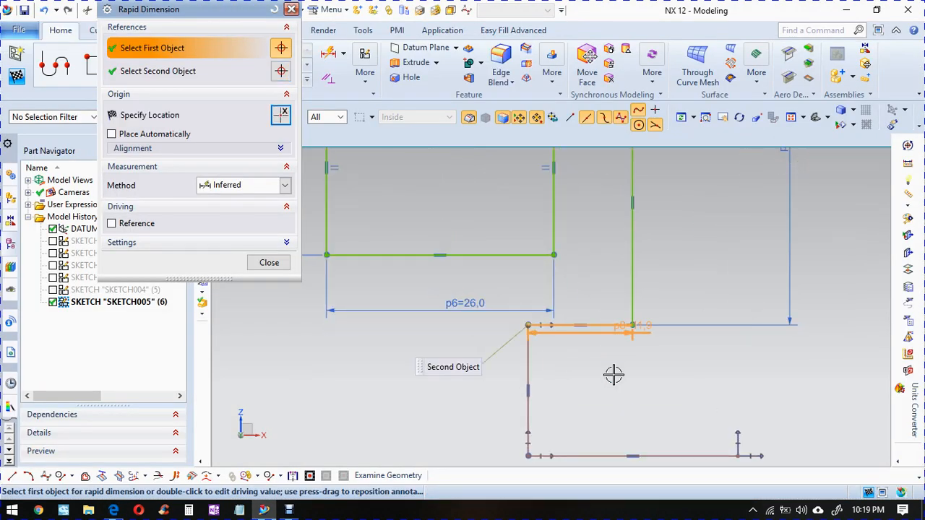
click(528, 390)
click(443, 407)
text(8)
key(Return)
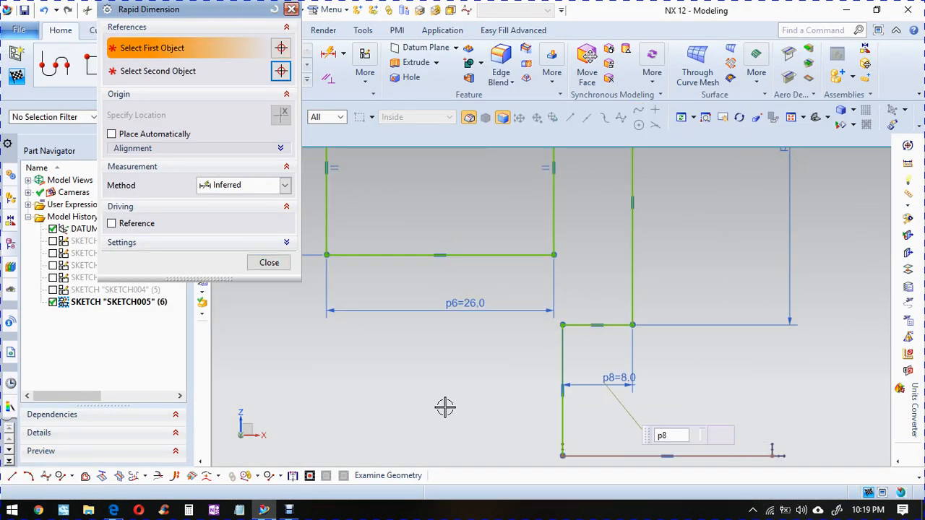
- Check the drawing in Edge and dimension the vertical line below the 8 mm line to 12 mm
key(alt+Tab)
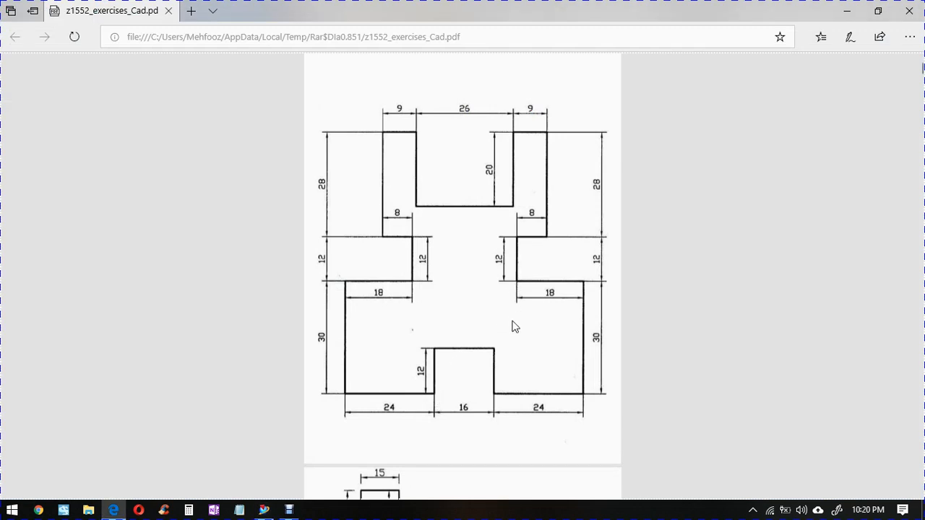
key(alt+Tab)
click(561, 358)
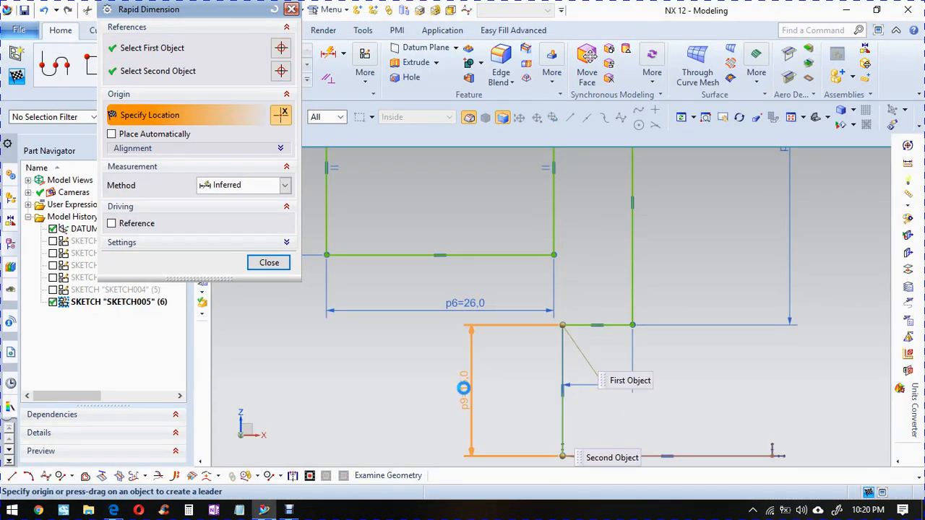
click(464, 387)
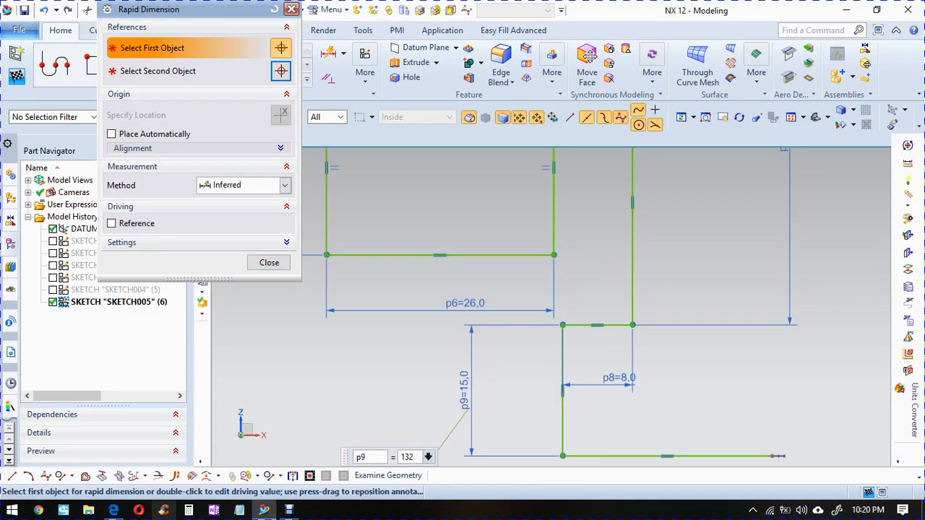
text(12)
key(Return)
- Check the drawing in Edge and dimension the lowest horizontal line to 18 mm, finishing the Rapid Dimension command
key(alt+Tab)
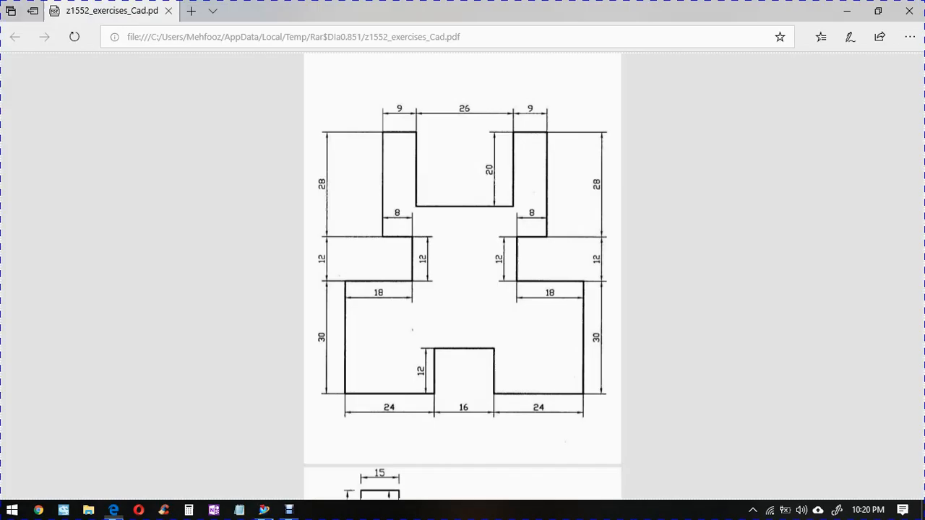
key(alt+Tab)
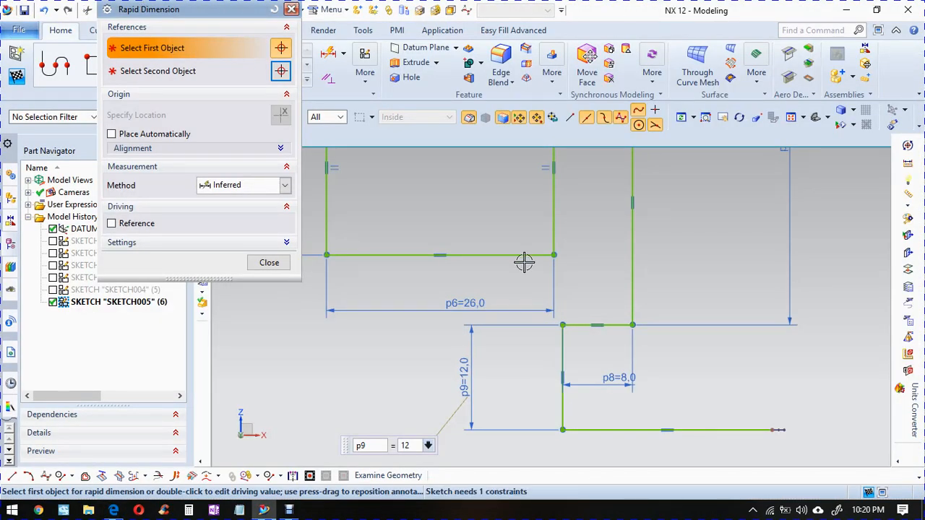
scroll(524, 262, down, 3)
scroll(657, 411, up, 2)
click(604, 313)
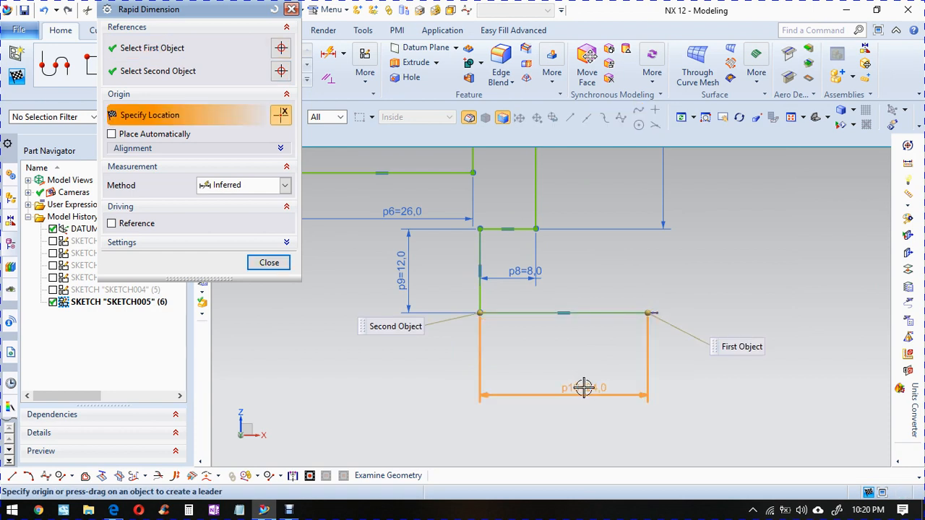
click(584, 388)
text(18)
key(Return)
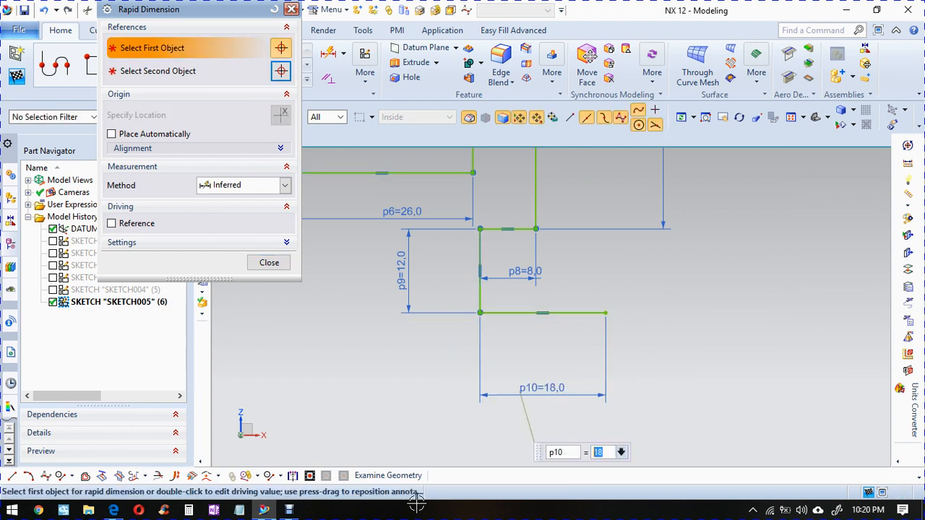
key(Escape)
- Move the 12 mm dimension closer to its line and reposition the 26 mm dimension inside the U-shaped recess
scroll(451, 409, down, 2)
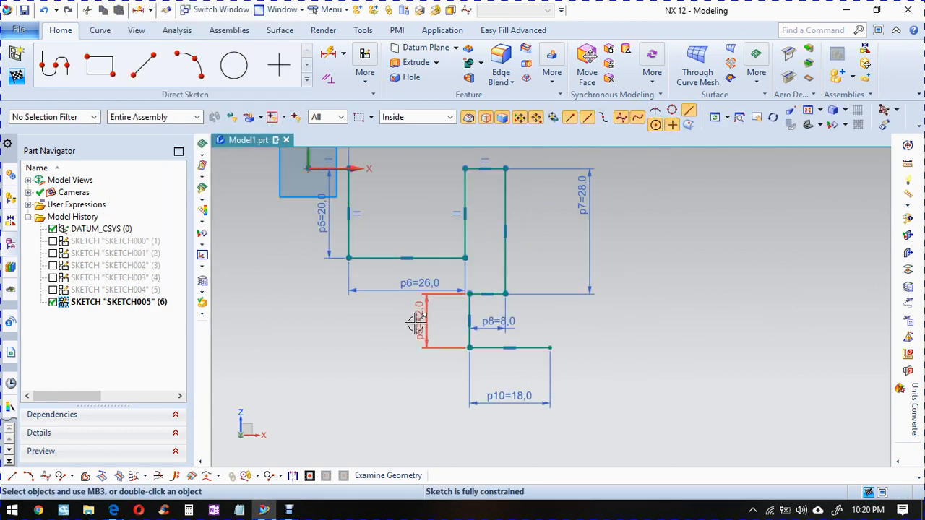
drag(423, 329, 441, 350)
drag(392, 293, 401, 256)
double_click(401, 233)
key(Escape)
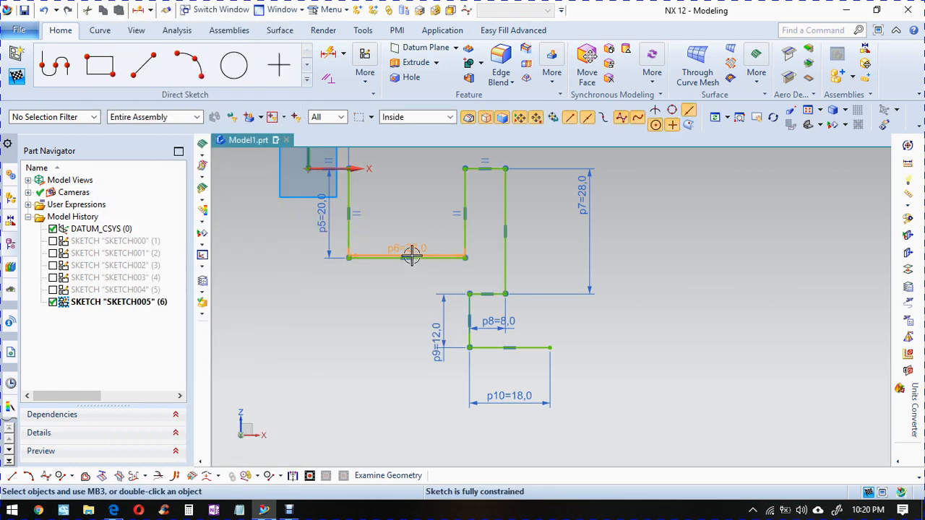
click(411, 249)
key(Delete)
key(ctrl+z)
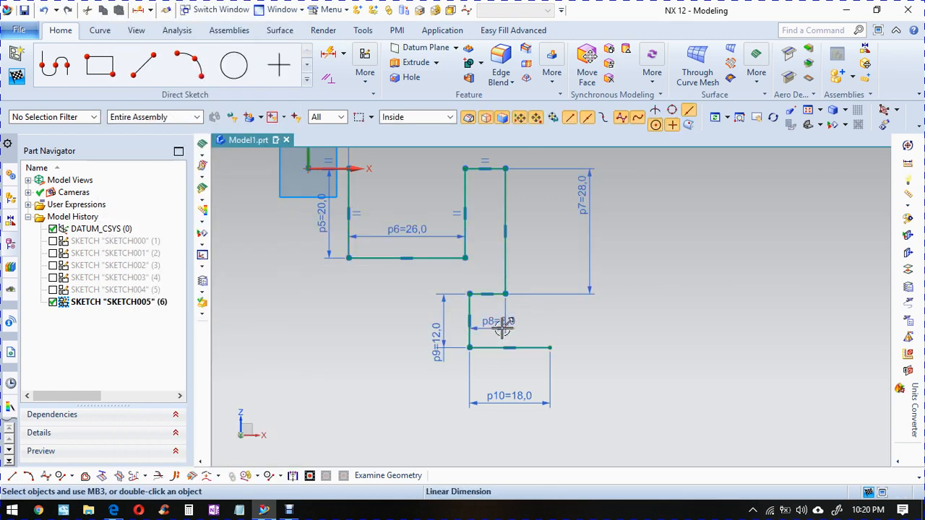
- Move the 8 mm dimension above its line and tidy the 12, 28 and 18 mm dimensions around the profile
drag(496, 321, 479, 270)
drag(398, 270, 425, 272)
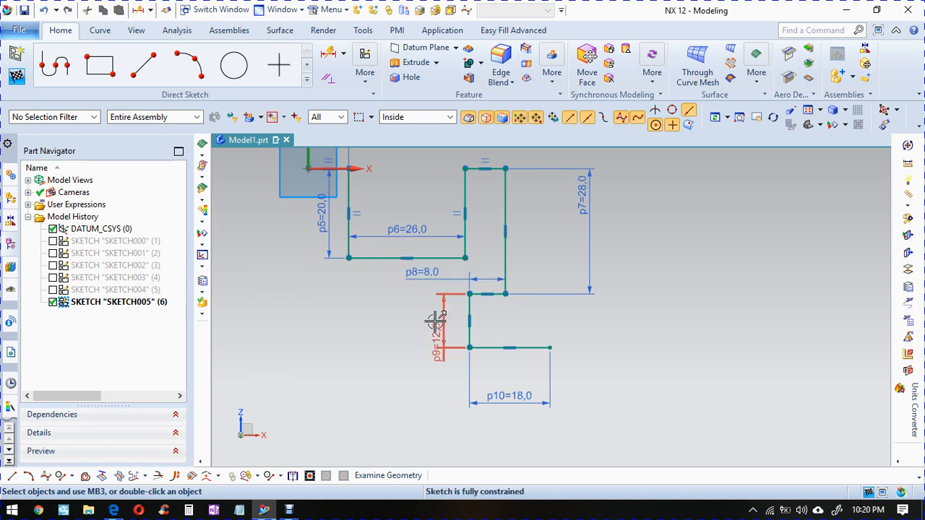
drag(435, 332, 426, 321)
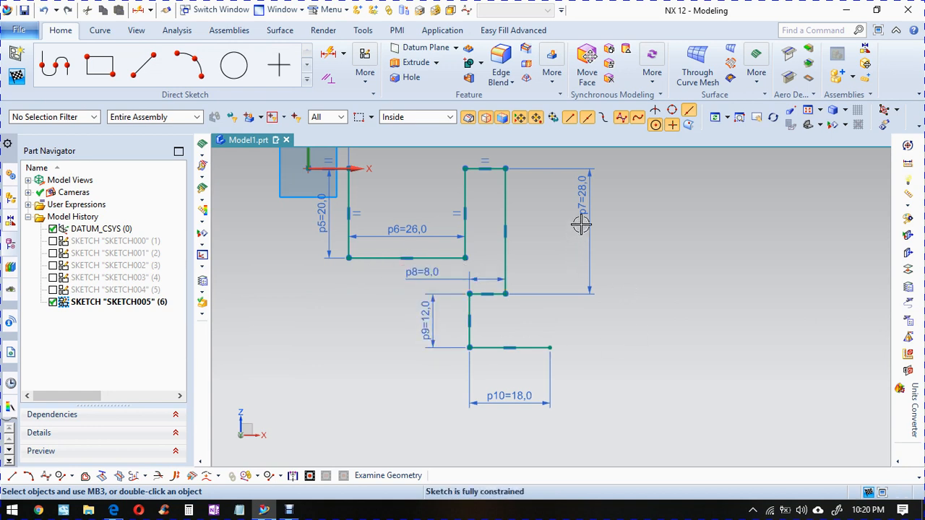
drag(580, 225, 553, 227)
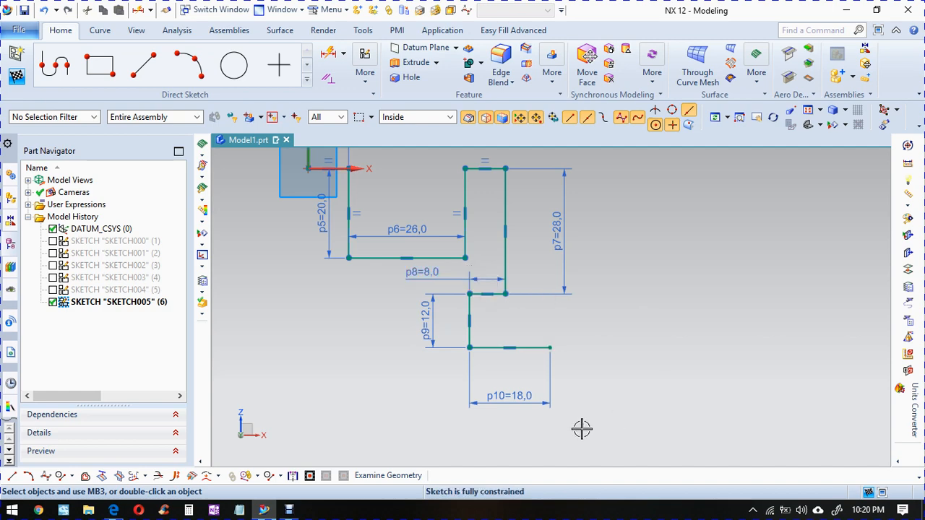
drag(528, 404, 528, 384)
scroll(650, 353, down, 1)
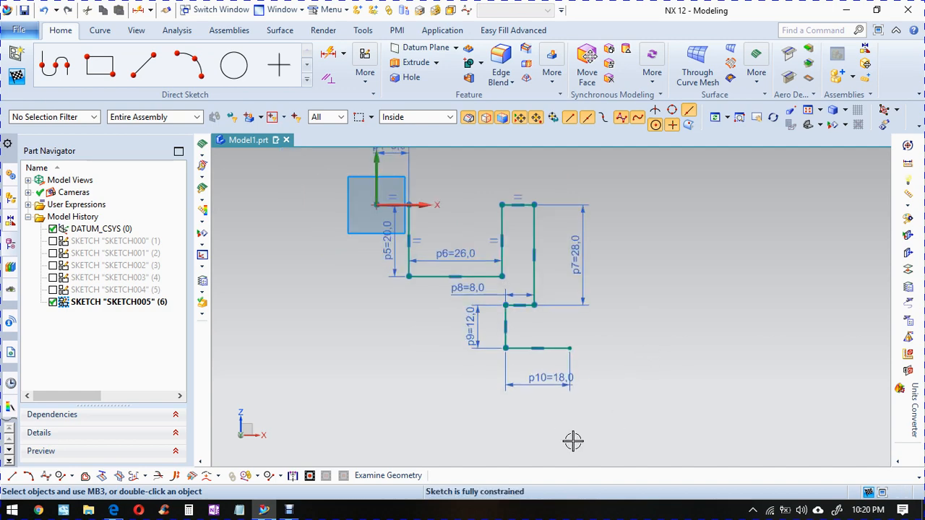
- Check the drawing in Edge and draw a vertical line about 34 mm down from the 18 mm line's outer endpoint
key(alt+Tab)
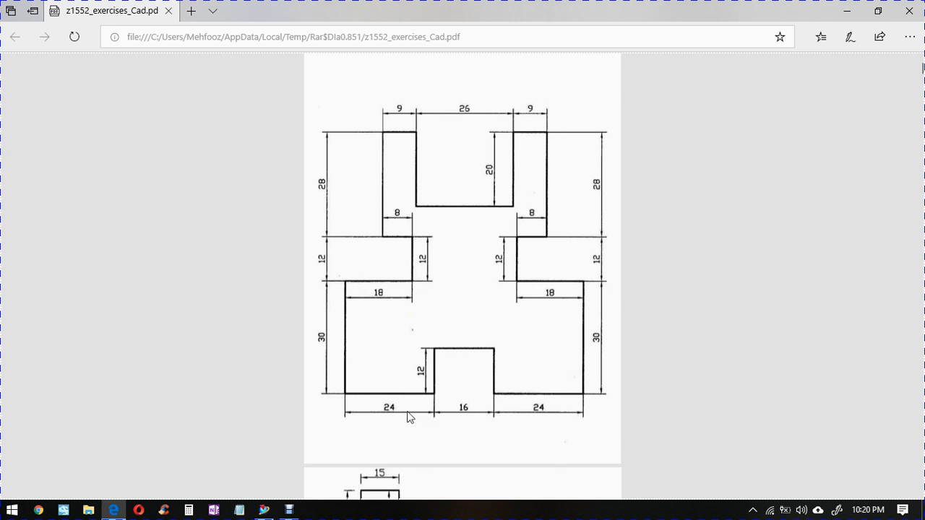
key(alt+Tab)
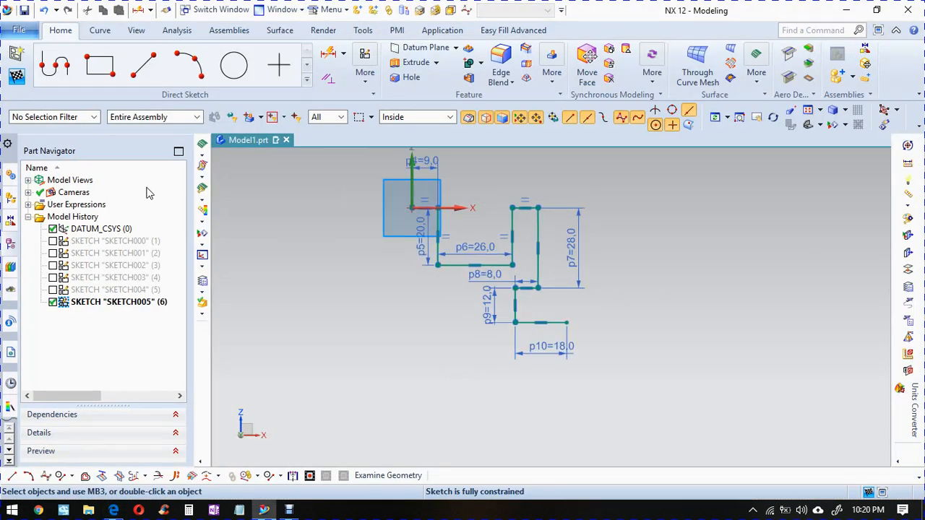
key(l)
click(567, 323)
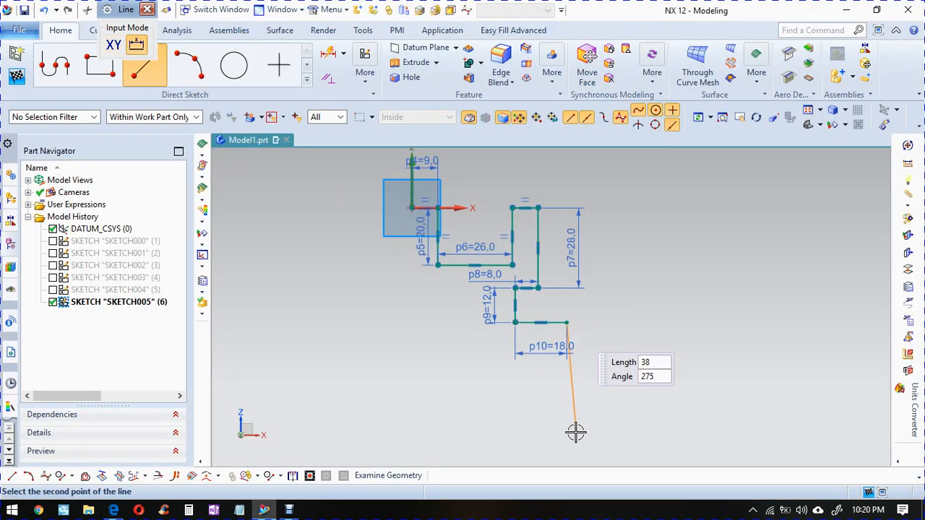
click(566, 419)
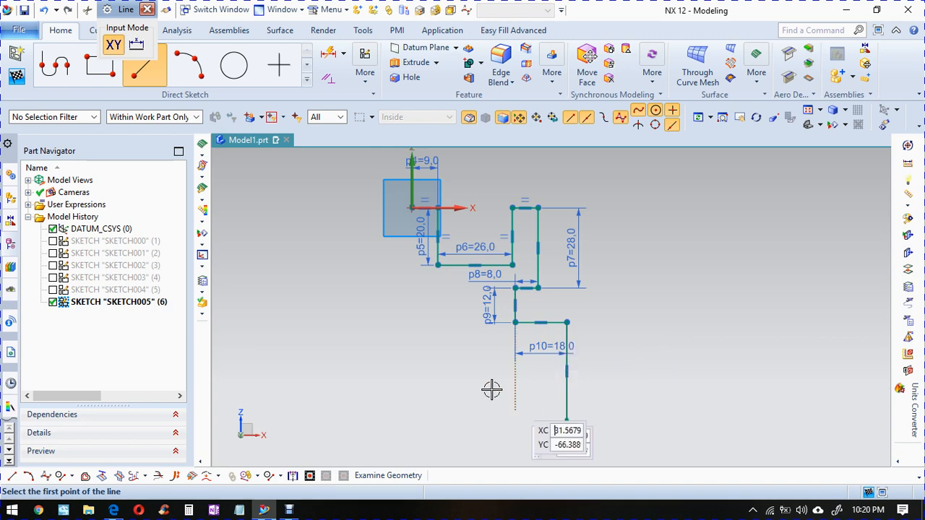
key(Escape)
- Check the drawing in Edge and draw Profile lines from the 34 mm line's lower end: two bottom lines about 28 mm long around a 13 by 22 mm notch
click(46, 72)
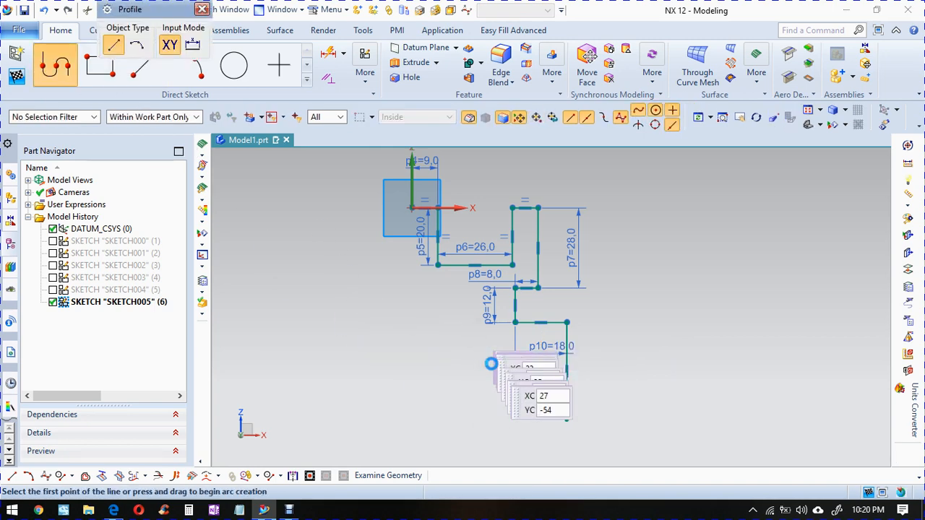
key(alt+Tab)
key(alt+Tab)
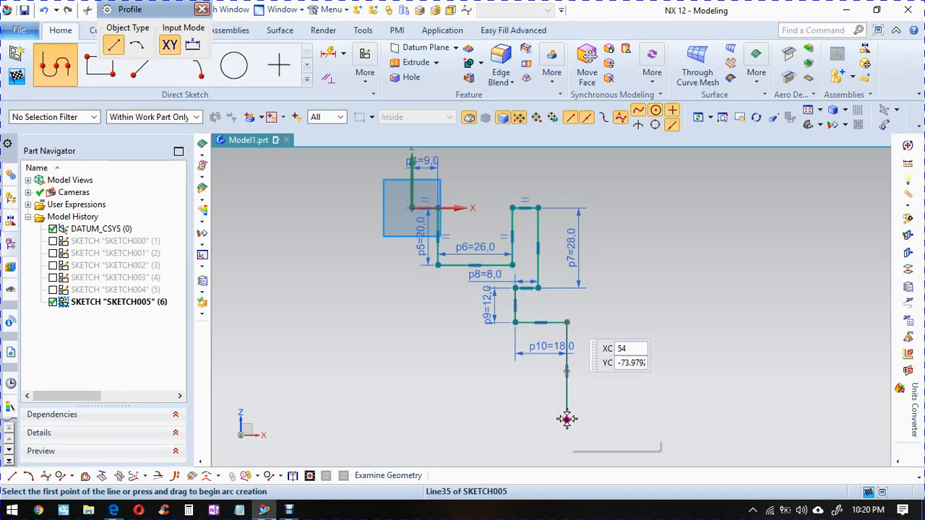
click(566, 419)
click(486, 419)
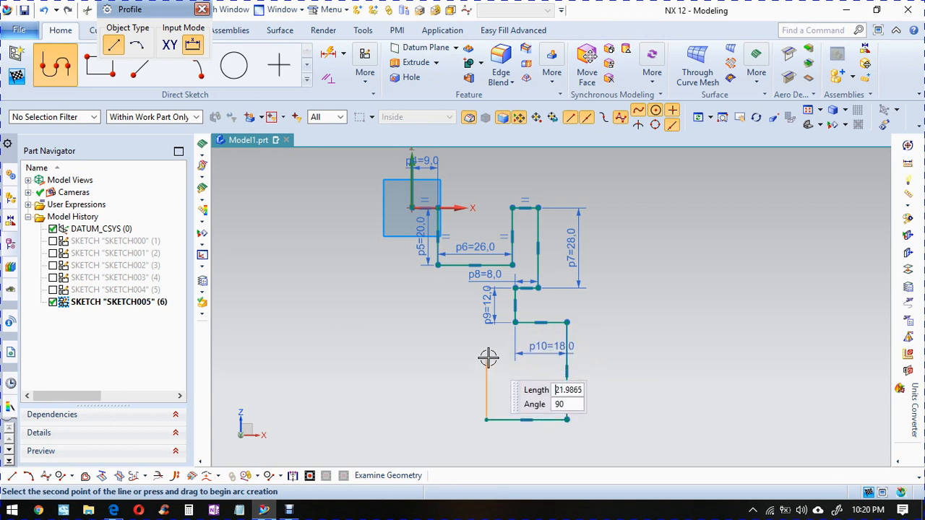
click(468, 358)
click(449, 357)
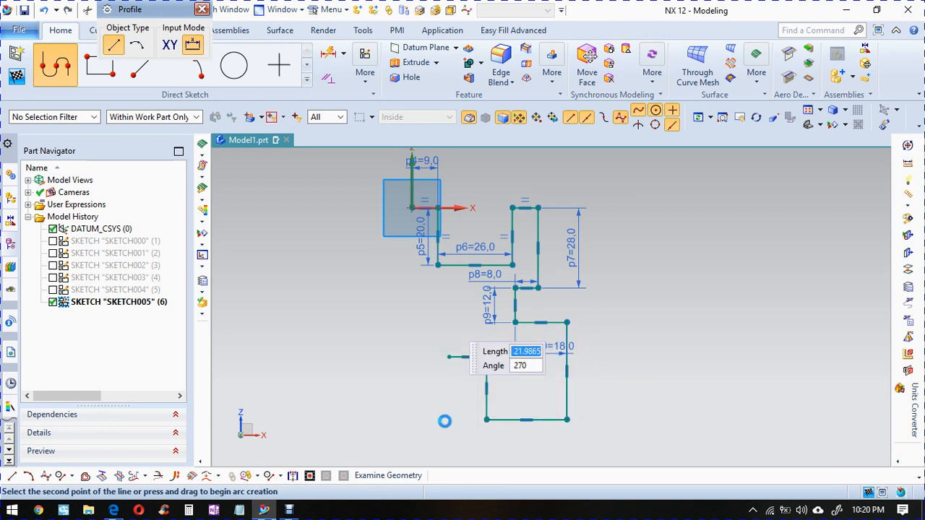
click(445, 419)
click(370, 419)
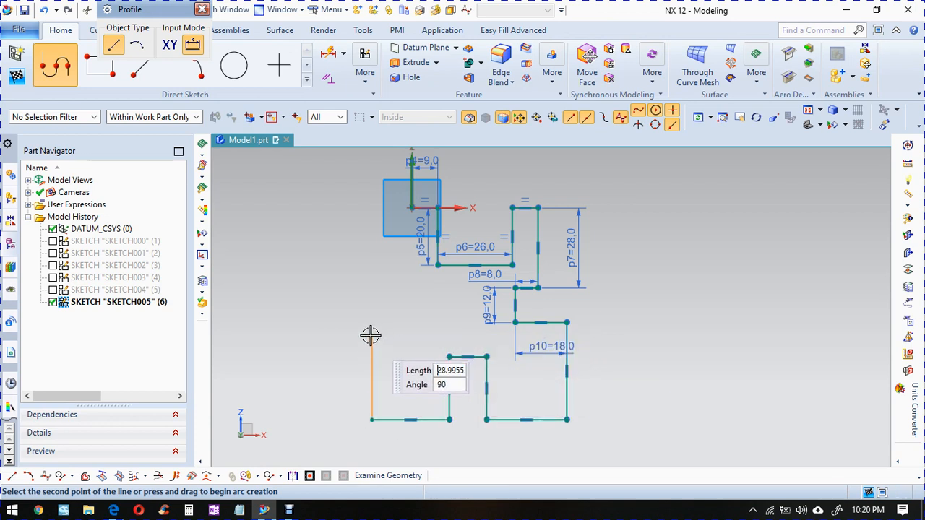
- Continue the profile up the opposite side with stepped lines, ending in a vertical about 26 mm long near the origin, and finish the command
click(371, 334)
click(409, 334)
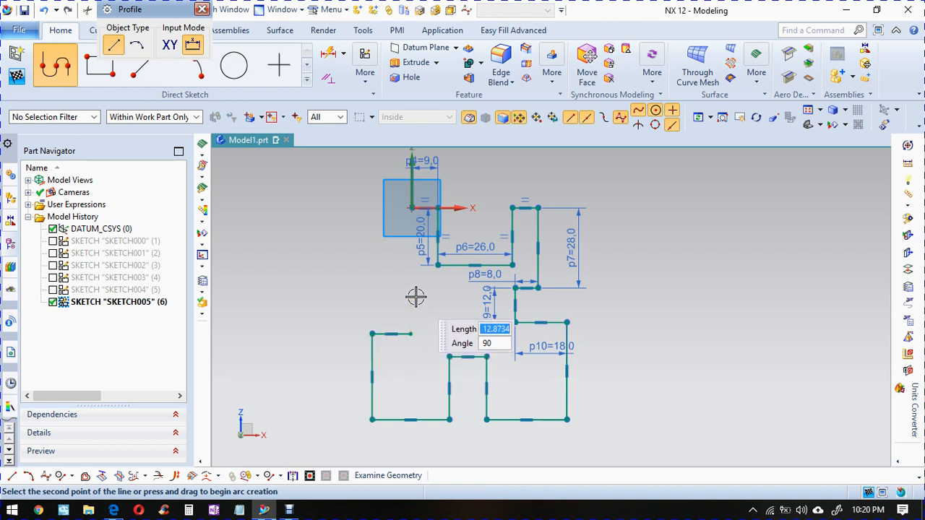
click(410, 297)
click(391, 296)
click(391, 222)
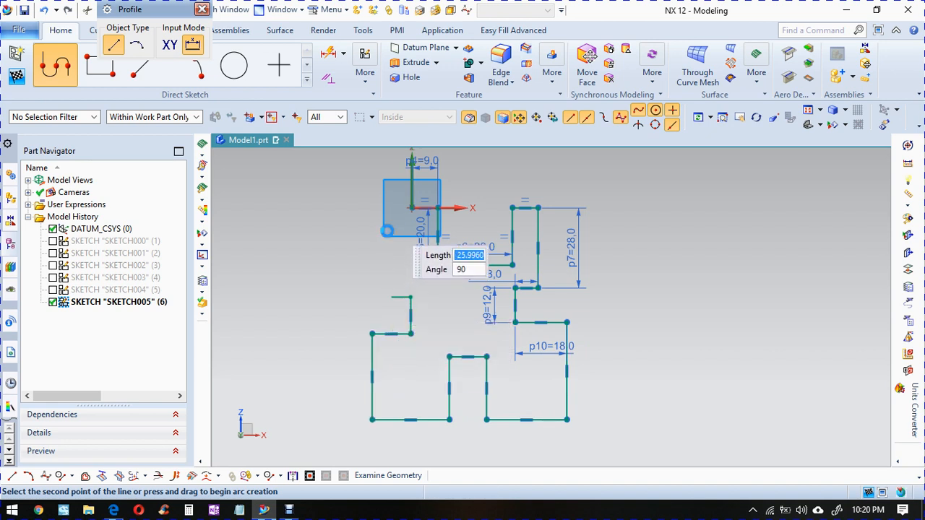
middle_click(484, 353)
middle_click(484, 352)
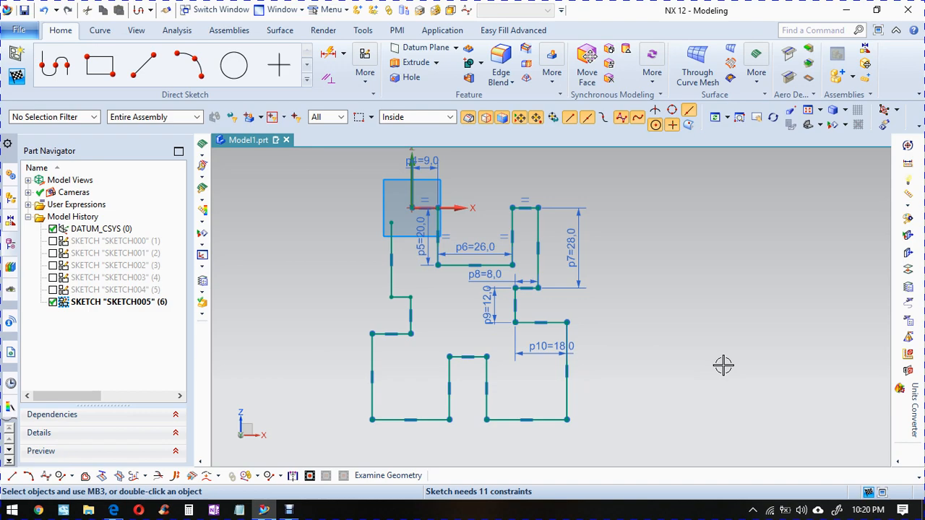
- Check the drawing in Edge and dimension the outer vertical line below the 18 mm line to 30 mm
key(alt+Tab)
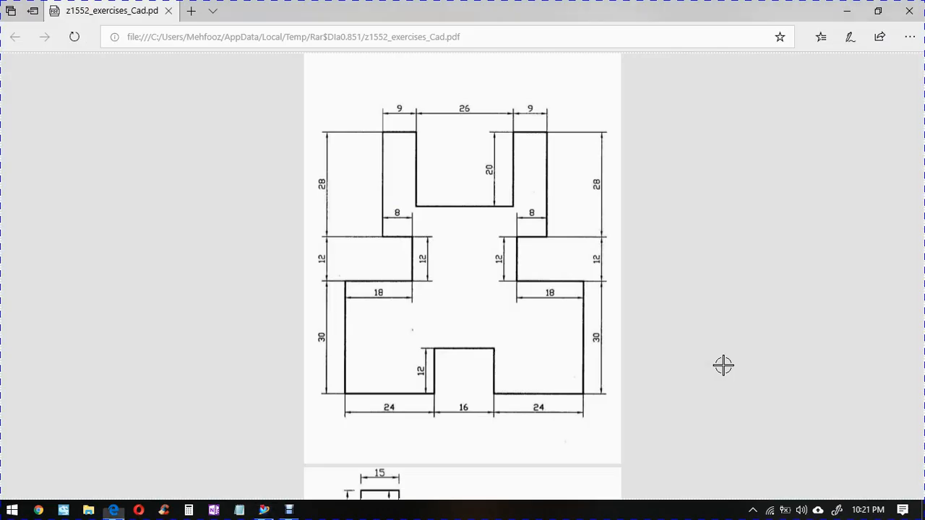
key(alt+Tab)
key(d)
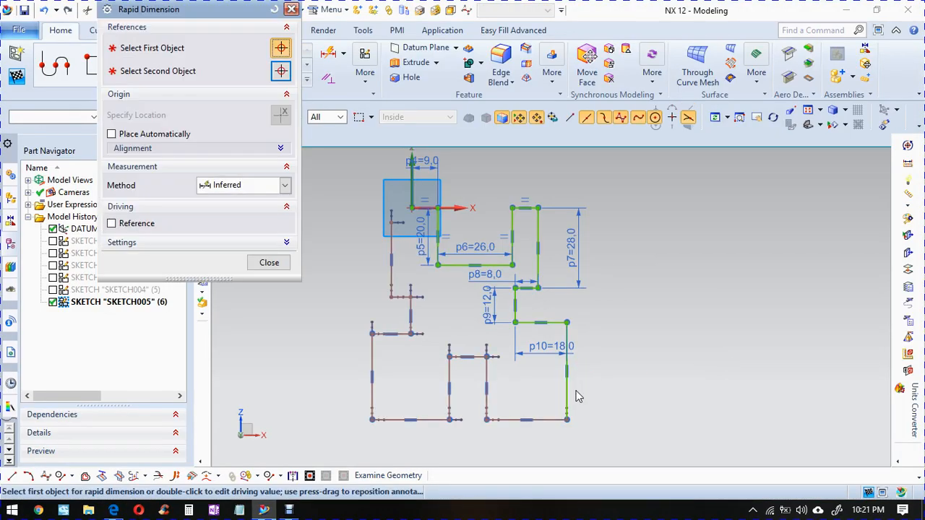
click(567, 372)
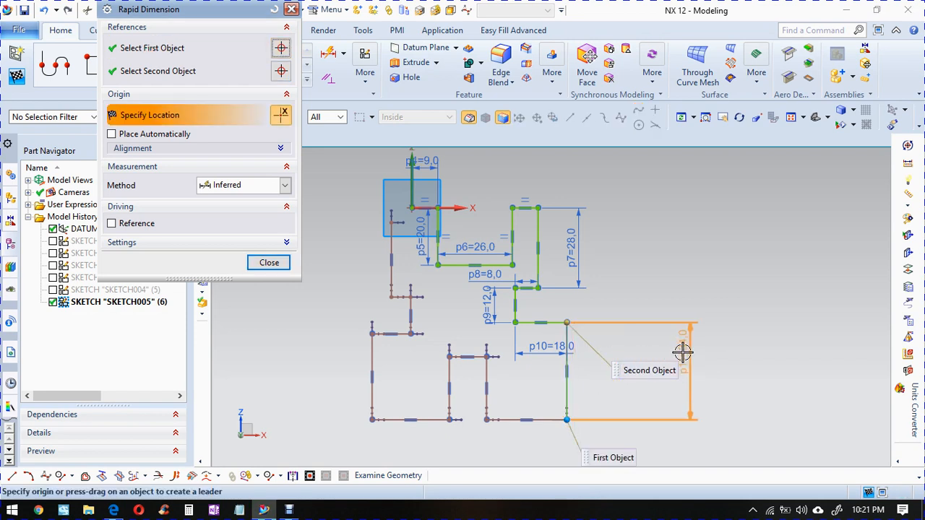
click(681, 352)
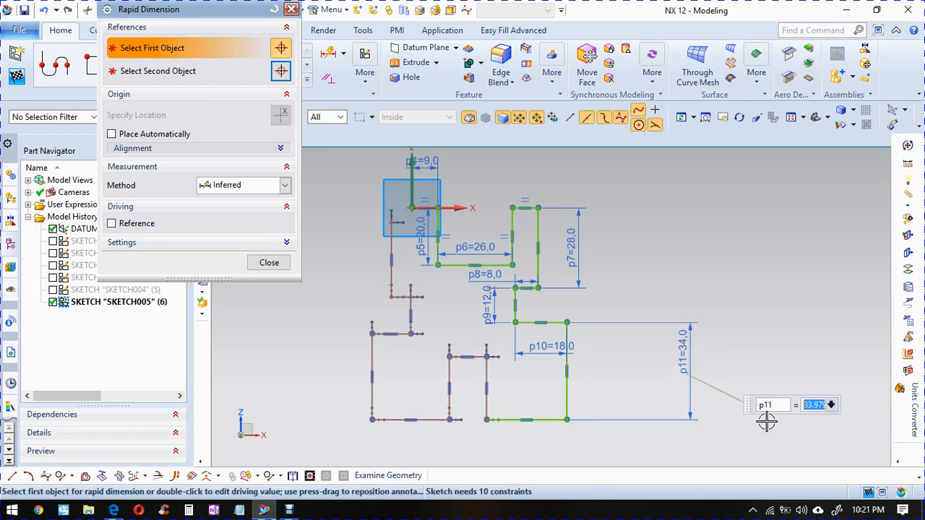
key(alt+Tab)
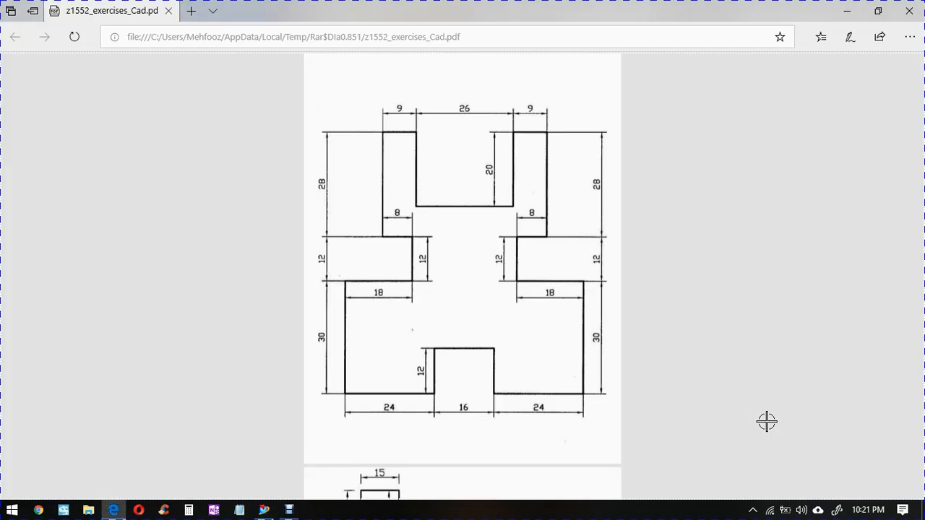
key(alt+Tab)
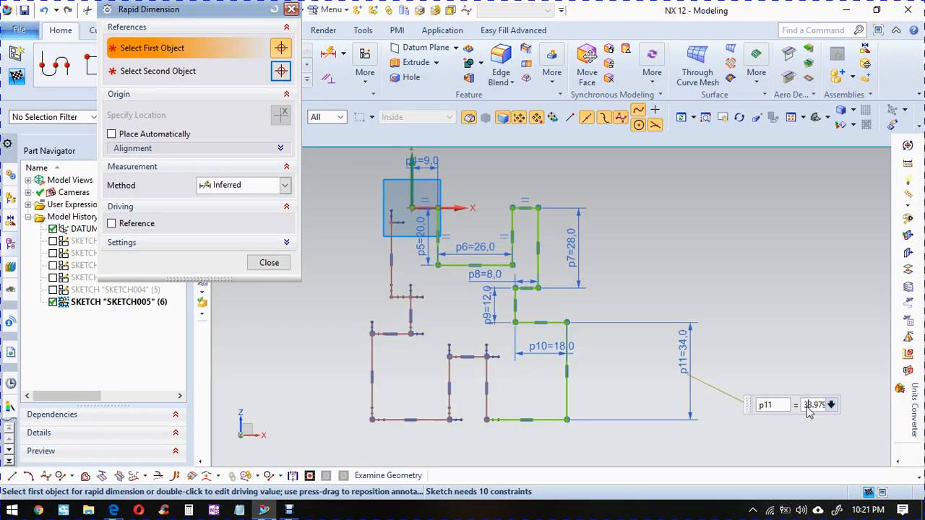
key(Return)
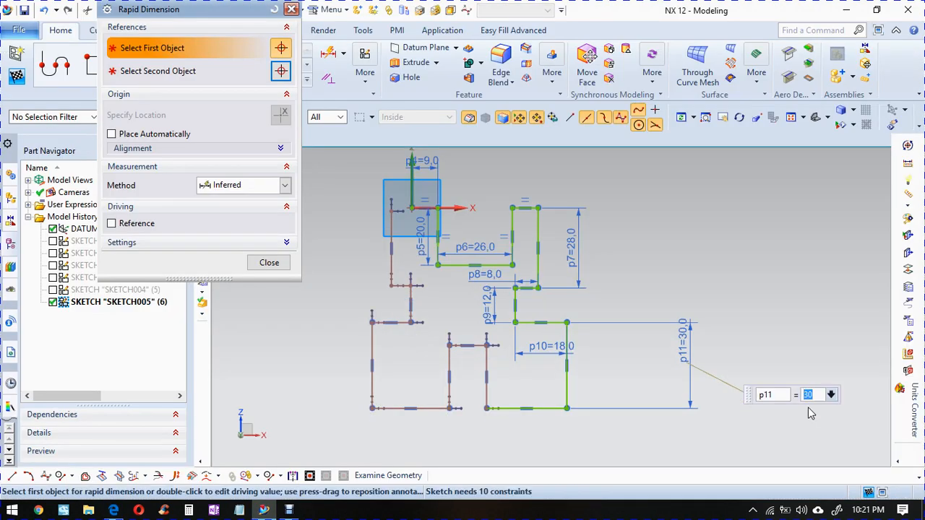
- Check the drawing in Edge and dimension the bottom line joined to the 30 mm vertical to 24 mm
key(alt+Tab)
key(alt+Tab)
key(Escape)
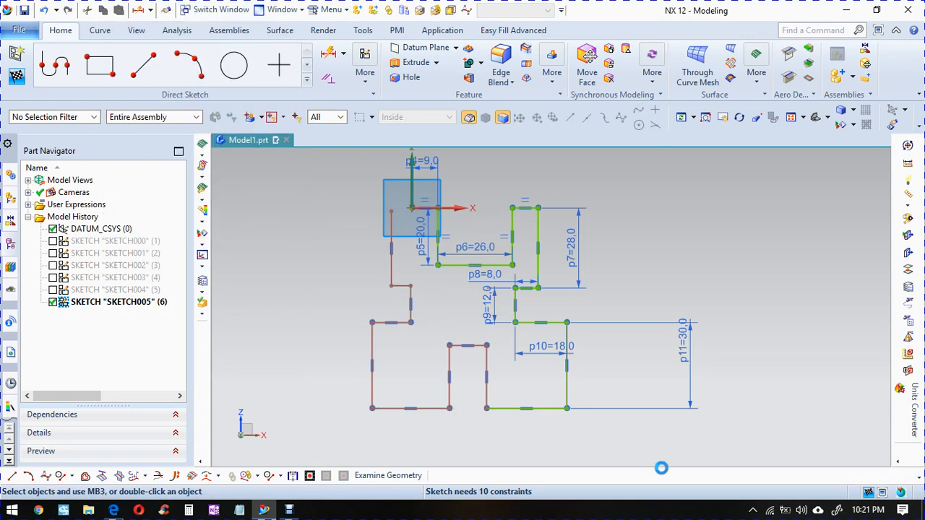
click(534, 413)
click(526, 442)
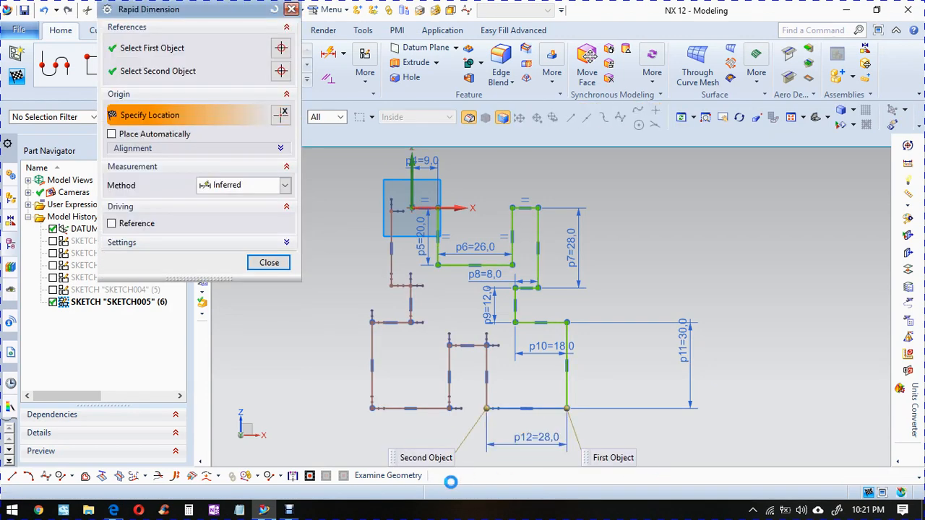
text(23)
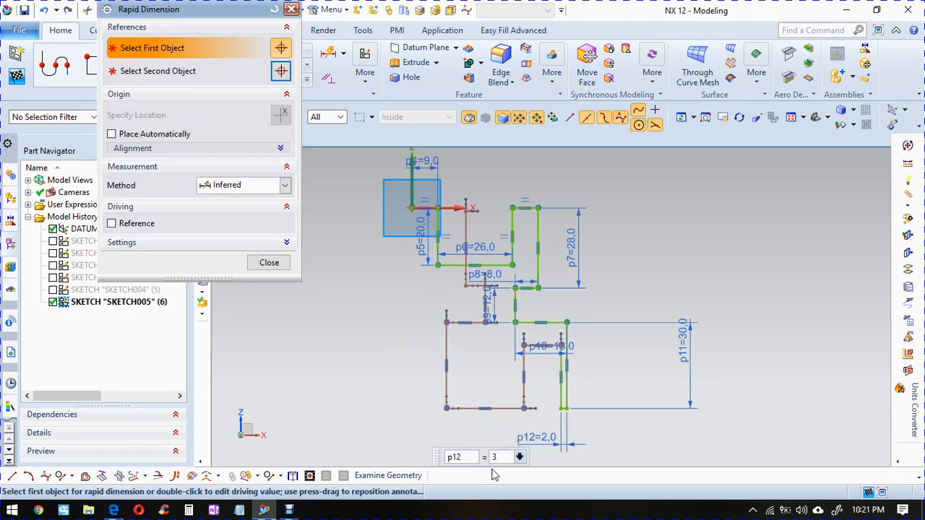
key(Return)
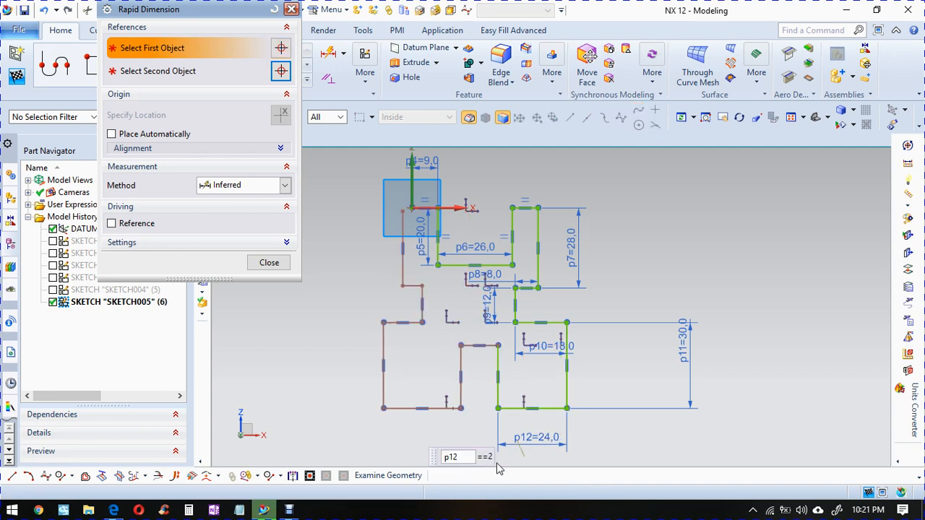
key(Escape)
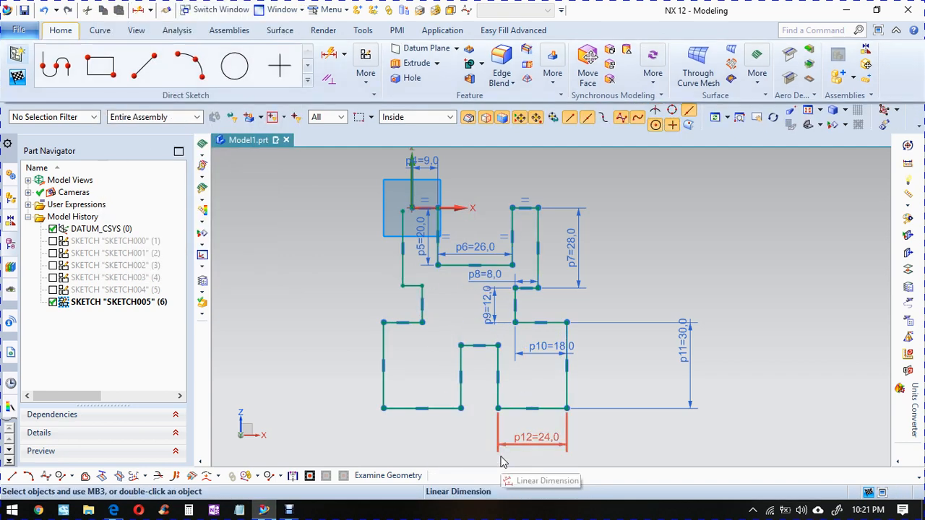
- Check the drawing in Edge and dimension the distance between the bottom notch's two vertical sides to 16 mm, finishing the Rapid Dimension command
key(alt+Tab)
key(alt+Tab)
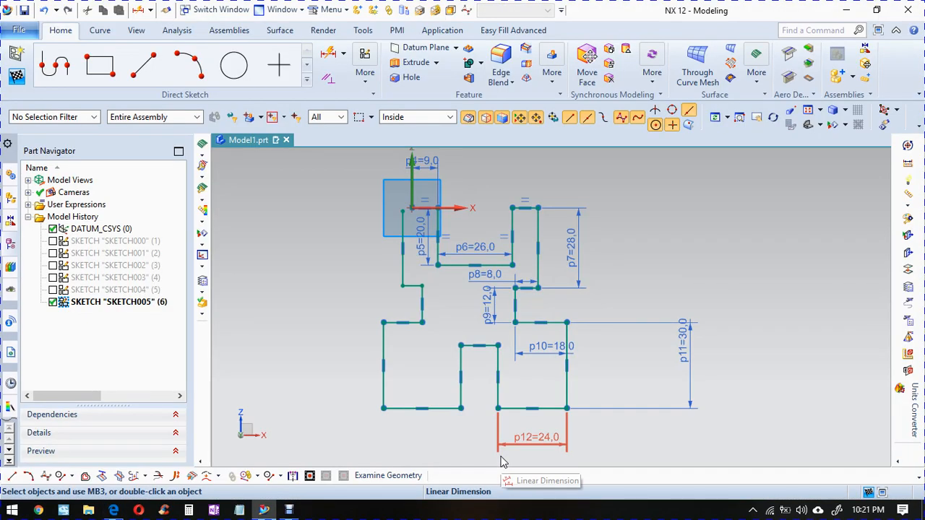
key(d)
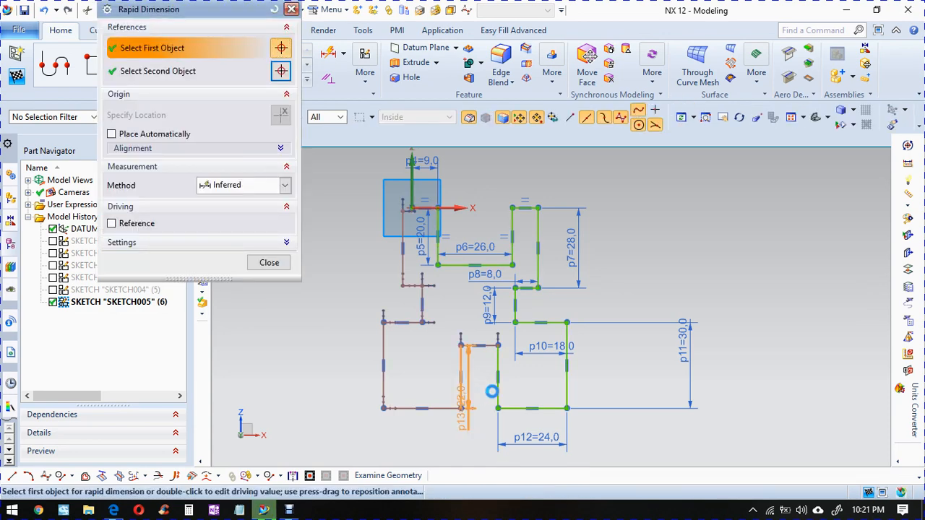
click(461, 390)
click(488, 355)
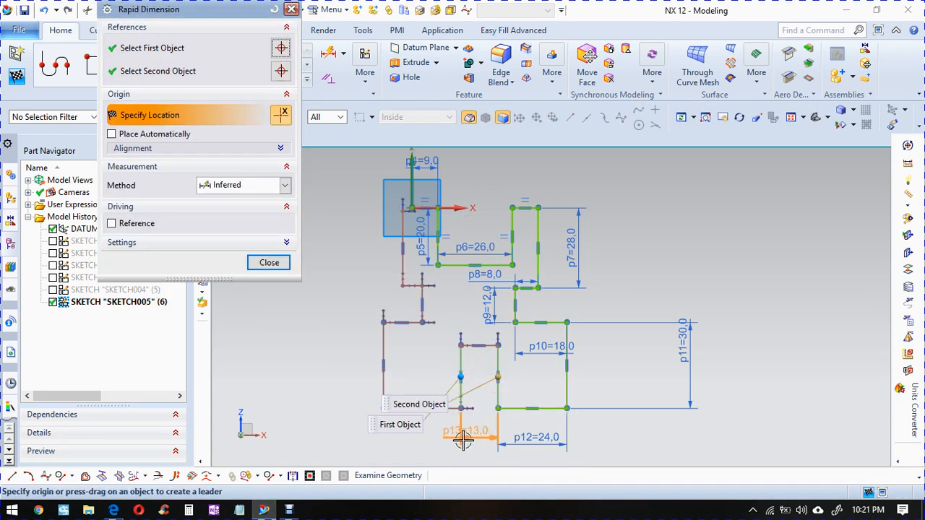
click(444, 449)
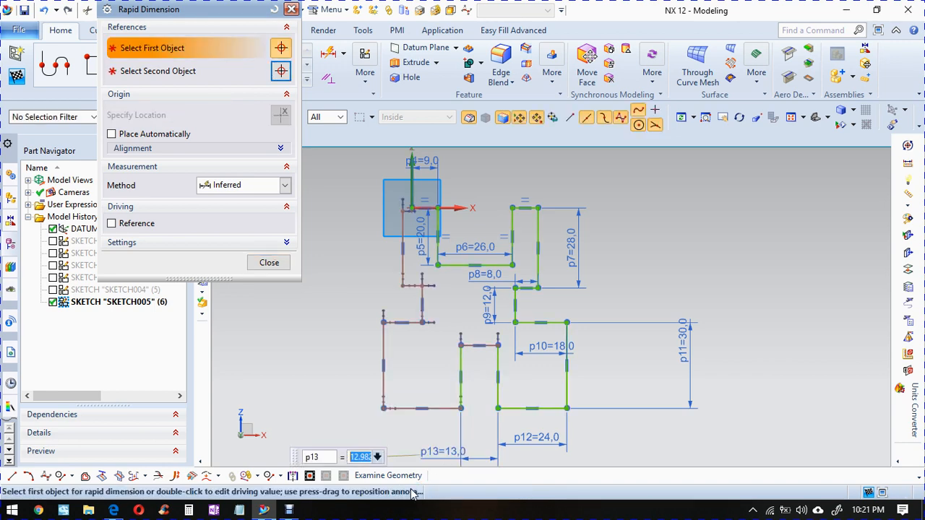
key(alt+Tab)
key(alt+Tab)
key(Return)
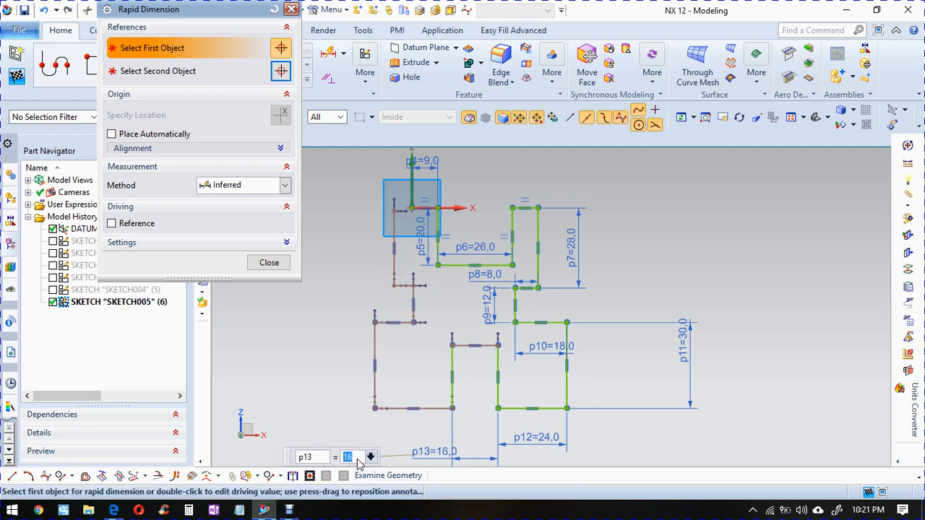
key(alt+Tab)
key(alt+Tab)
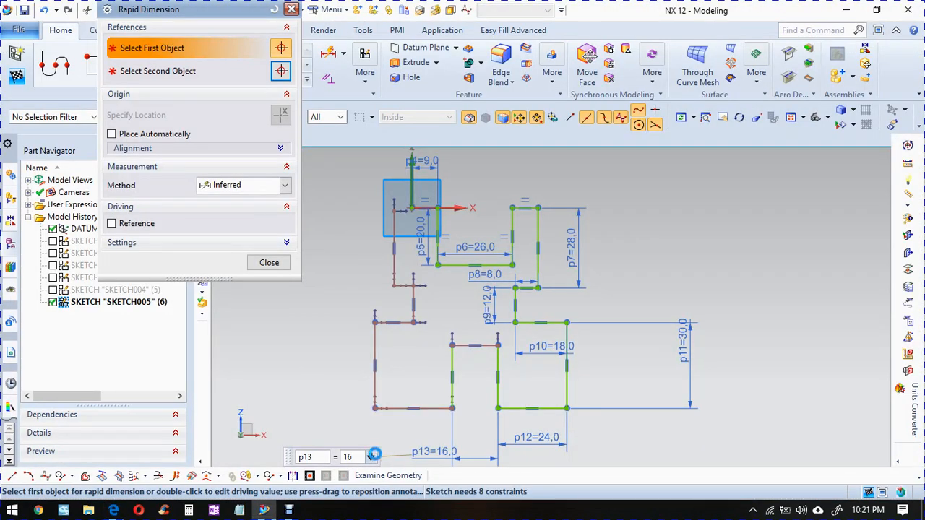
key(Escape)
key(x)
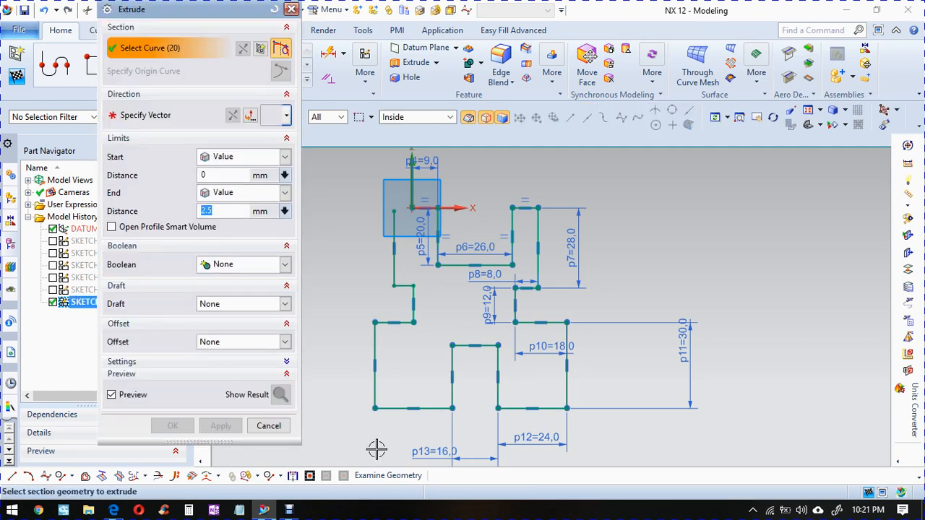
click(376, 392)
text(c)
click(278, 425)
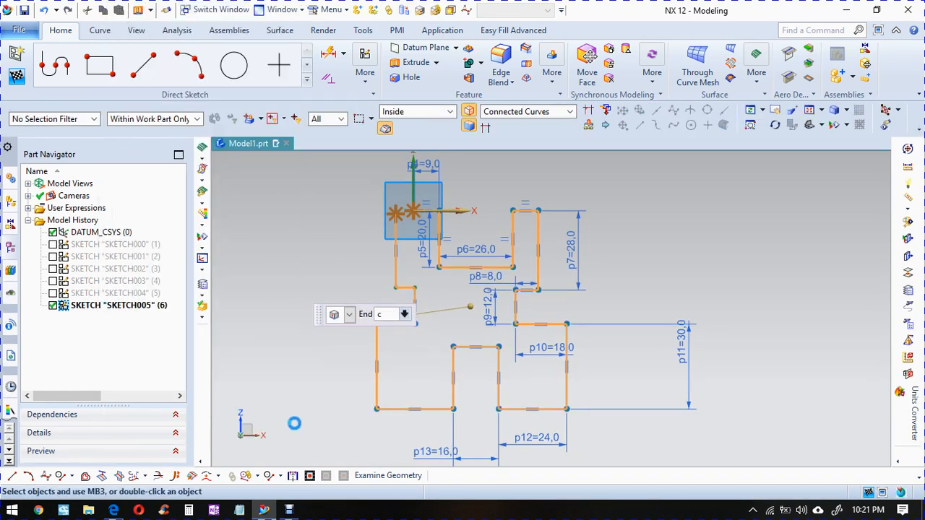
- Apply Equal Length constraints to the two bottom lines and to the two vertical sides of the notch
key(c)
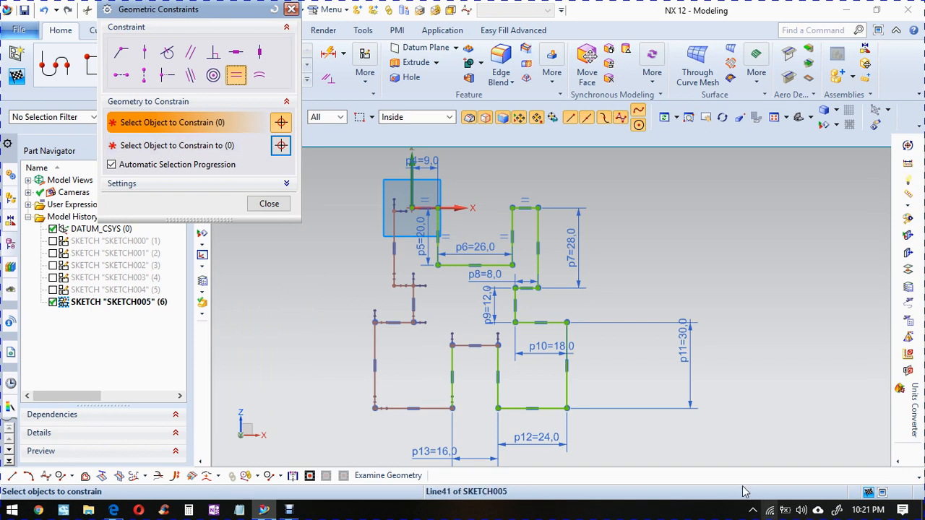
click(553, 409)
click(436, 410)
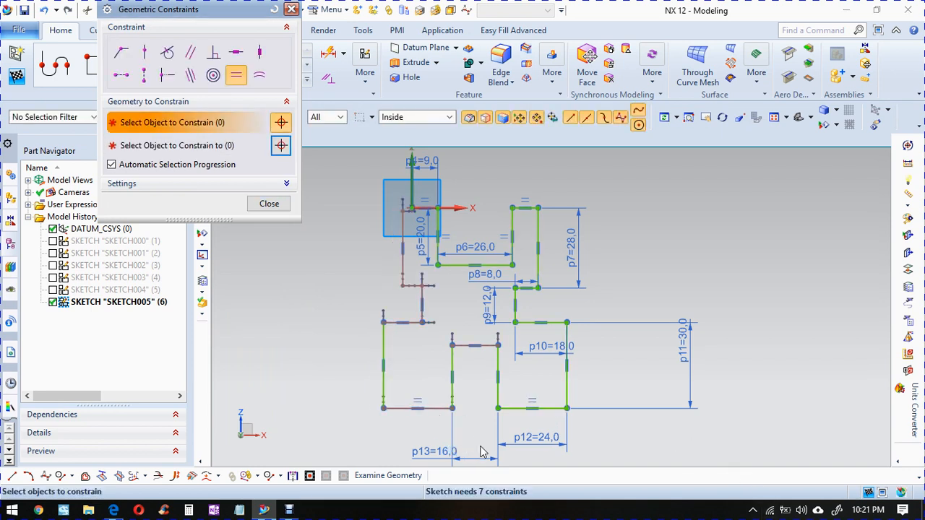
click(453, 388)
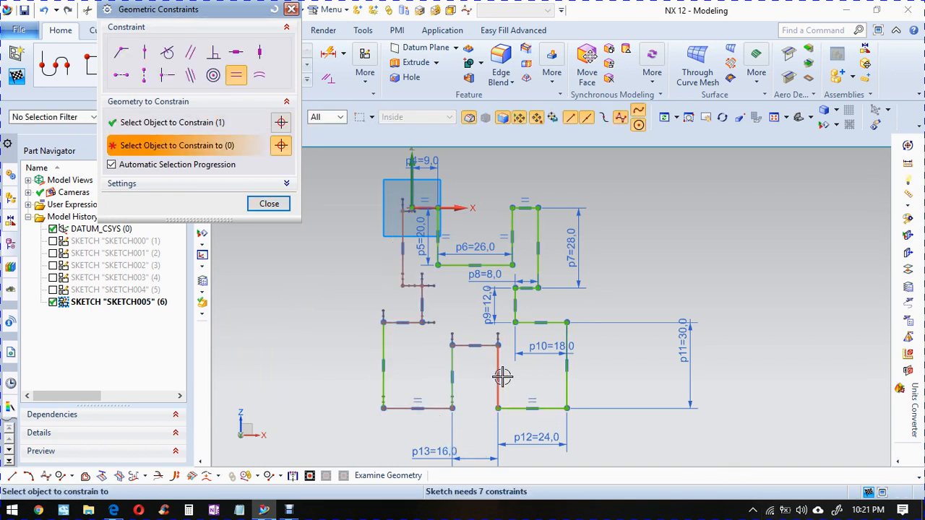
click(497, 375)
- Apply Equal Length constraints between the opposite side's outer vertical, horizontal ledge and short vertical lines and their 30, 18 and 12 mm counterparts
click(570, 348)
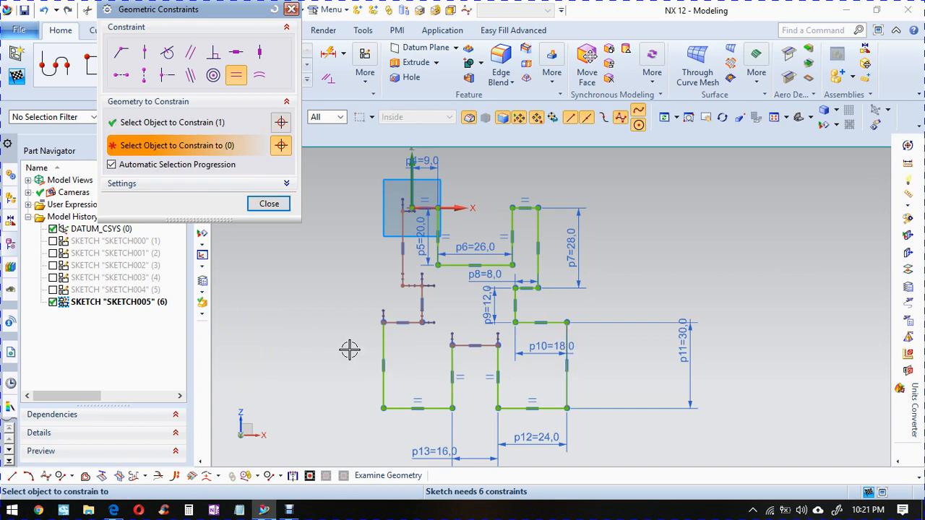
click(382, 355)
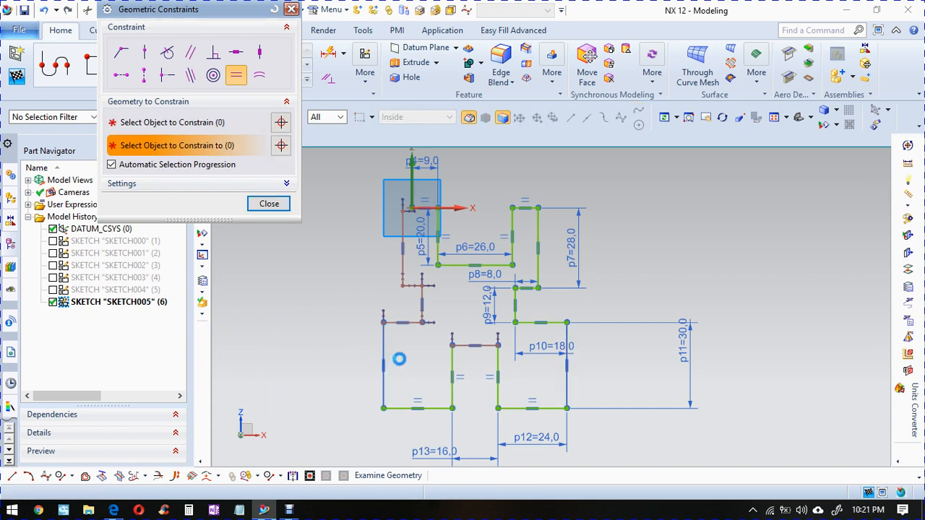
click(405, 322)
click(539, 322)
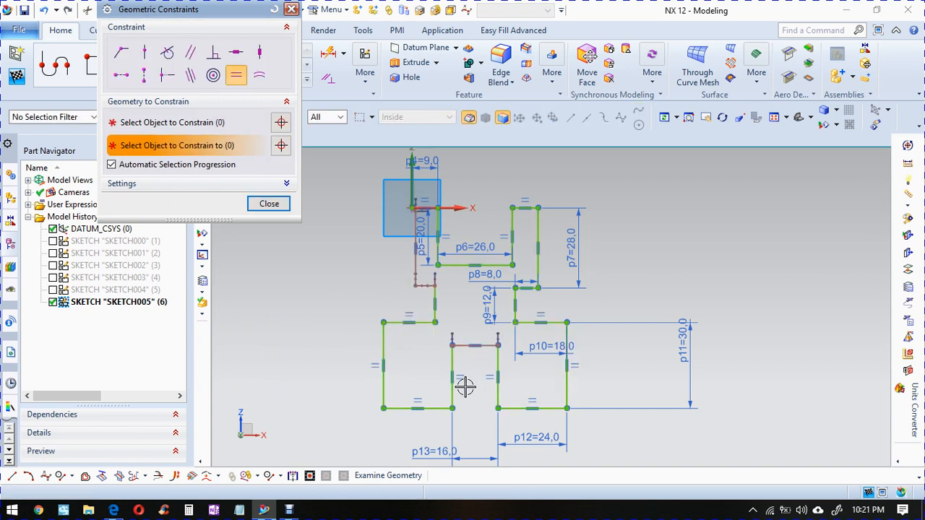
click(435, 307)
click(515, 305)
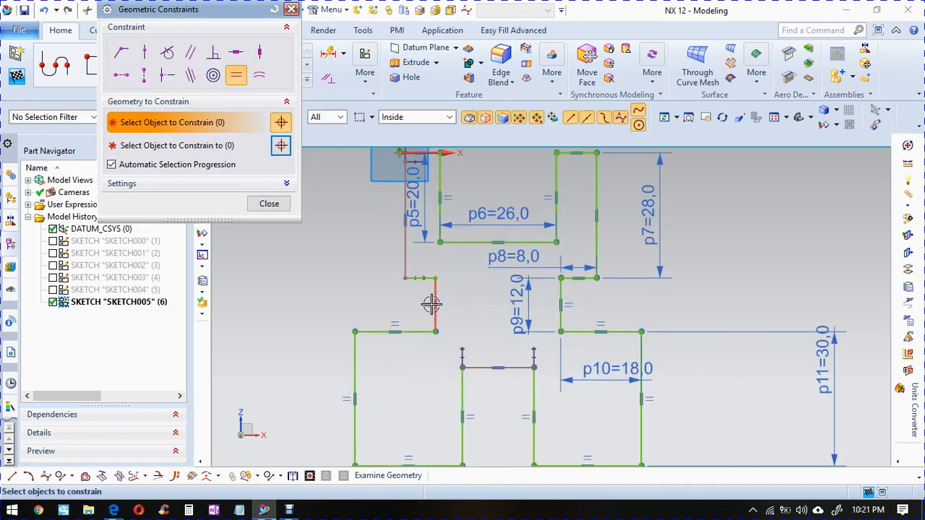
- Apply Equal Length constraints between the two 8 mm ledge lines and between the profile's two upper outer verticals, ending the constraint command
click(570, 278)
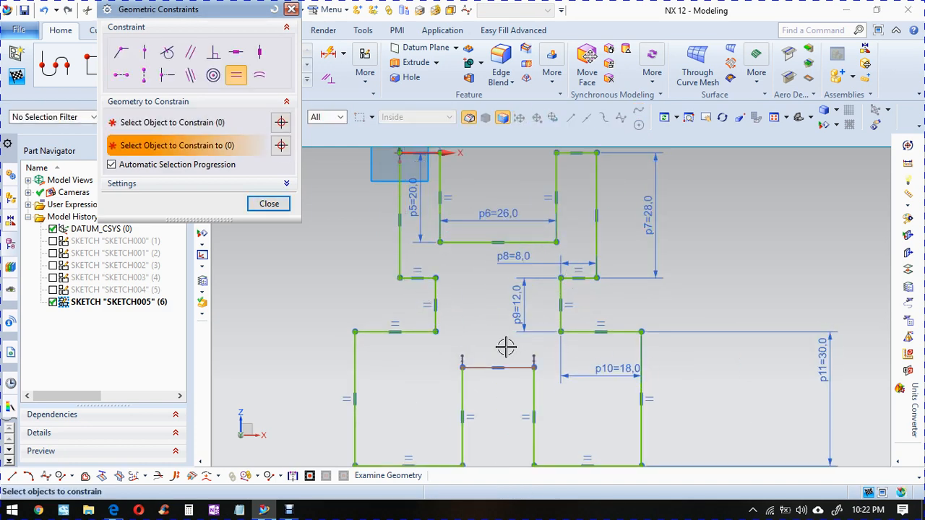
click(417, 278)
click(607, 239)
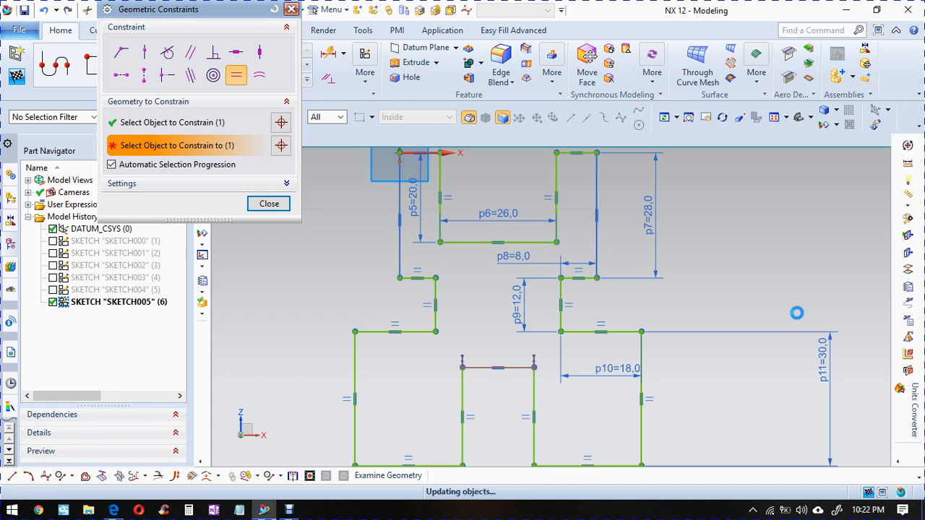
scroll(677, 221, down, 1)
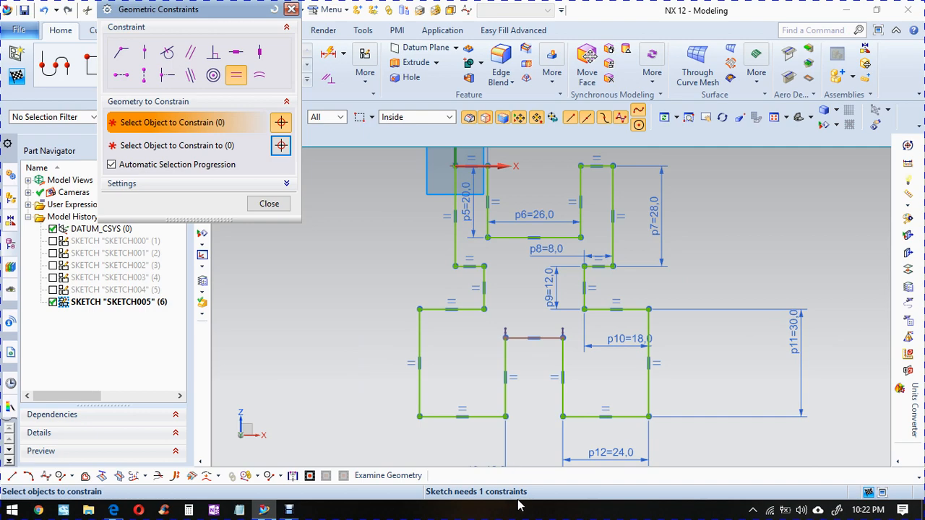
key(Escape)
- Check the drawing in Edge and reposition the 20, 9 and 26 mm dimensions in the NX sketch outside the profile
key(alt+Tab)
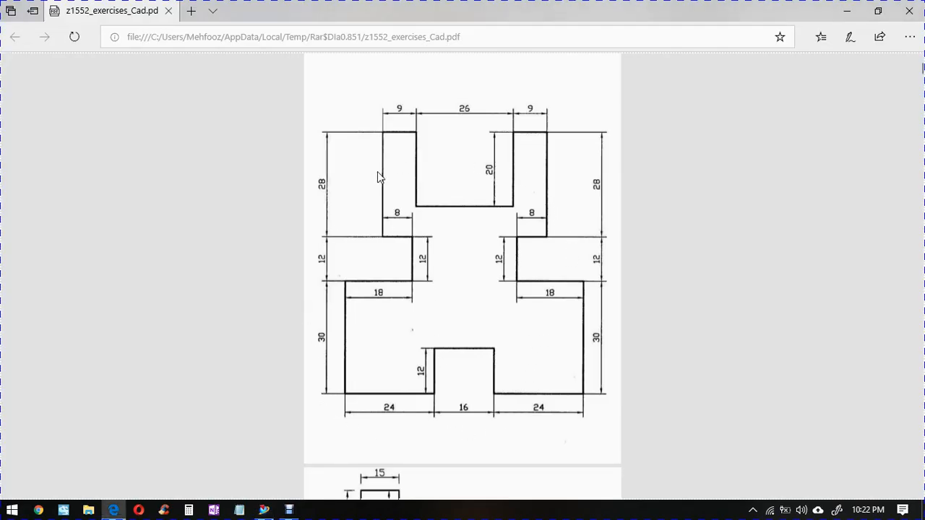
key(alt+Tab)
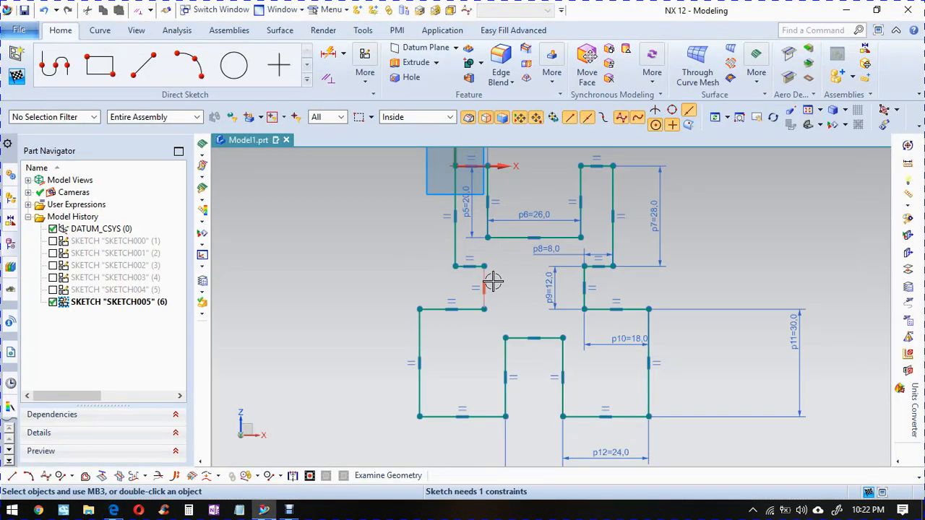
drag(479, 208, 433, 218)
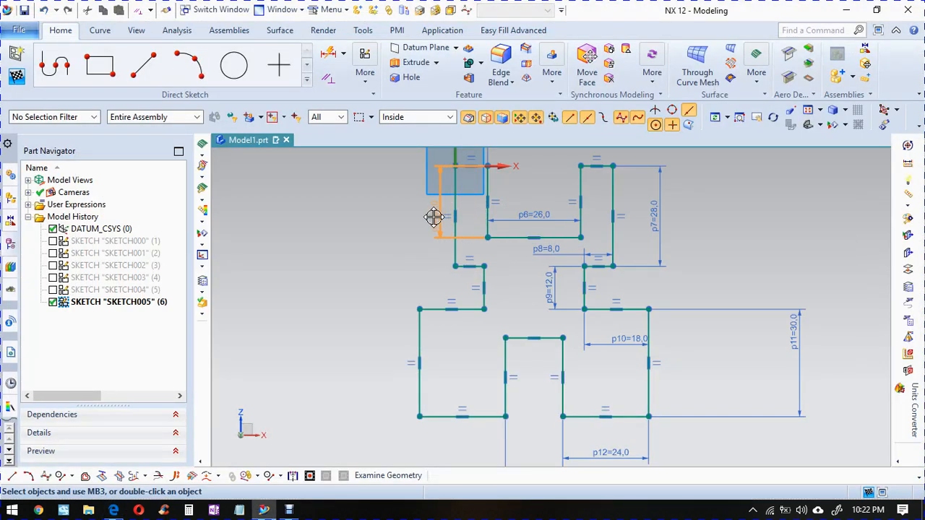
drag(372, 225, 369, 223)
mouse_move(513, 214)
mouse_down()
mouse_move(528, 144)
mouse_move(520, 161)
mouse_up()
scroll(520, 174, down, 2)
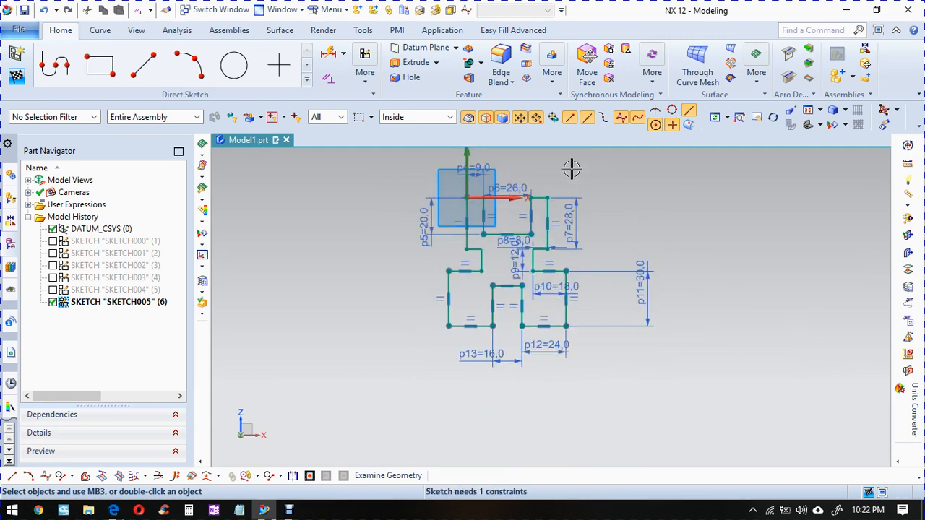
scroll(570, 169, up, 1)
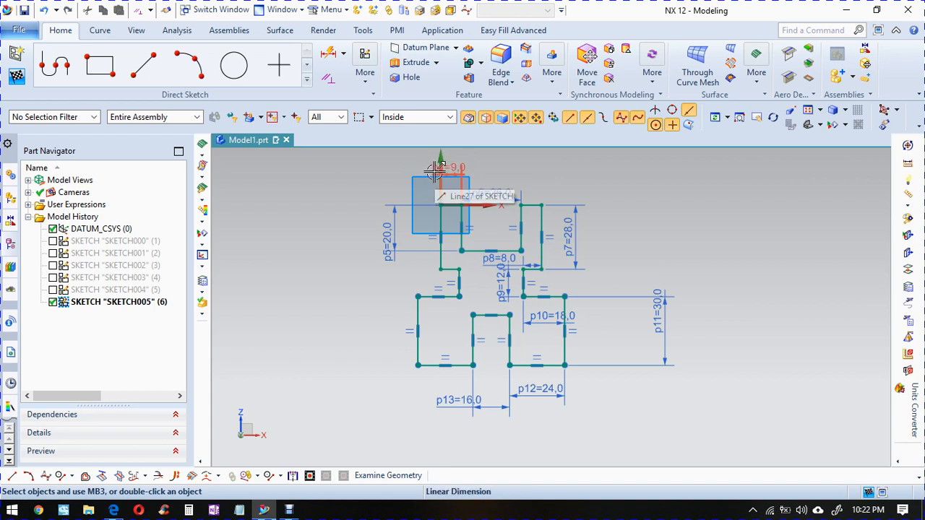
drag(440, 173, 401, 178)
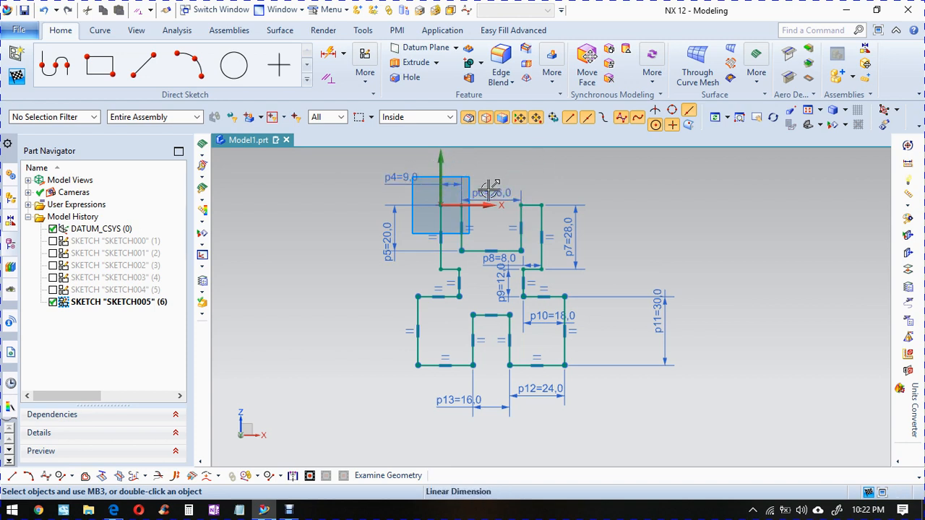
drag(491, 192, 494, 162)
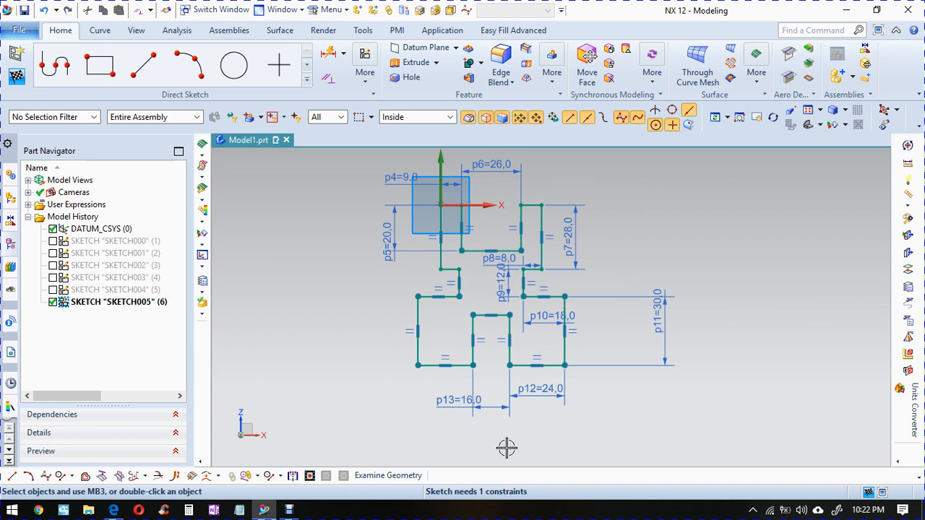
- Test the bottom notch's remaining freedom by moving its horizontal top line up and down
key(c)
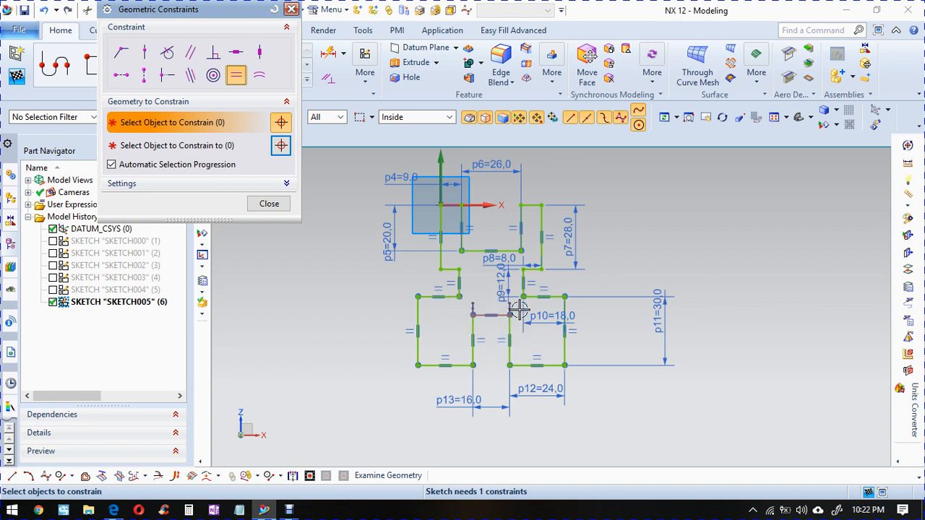
key(Escape)
scroll(505, 336, up, 2)
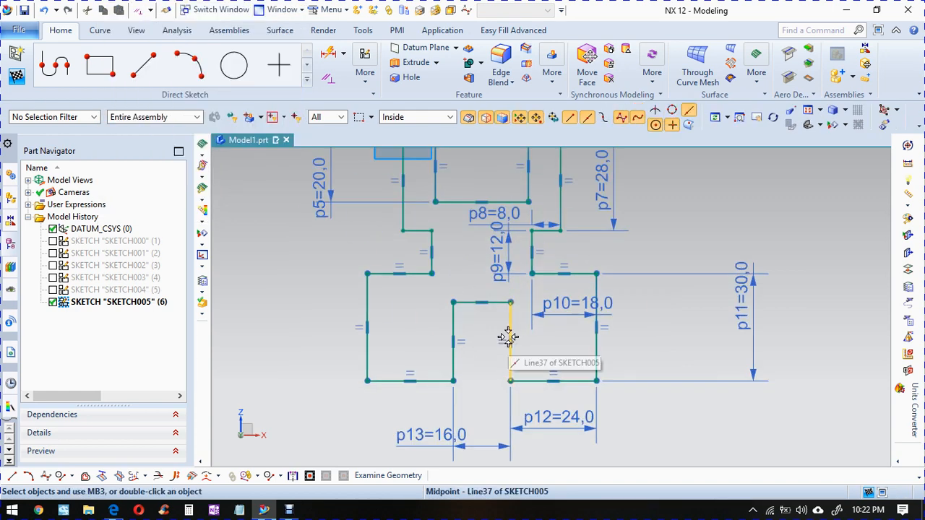
mouse_move(476, 329)
mouse_down()
mouse_move(483, 295)
mouse_move(483, 363)
mouse_move(483, 306)
mouse_move(482, 349)
mouse_move(482, 329)
mouse_up()
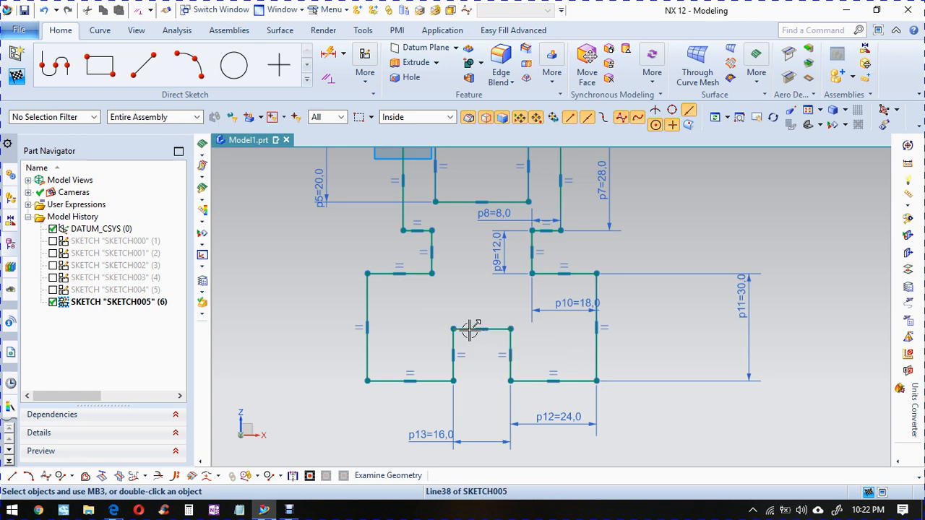
drag(477, 329, 470, 292)
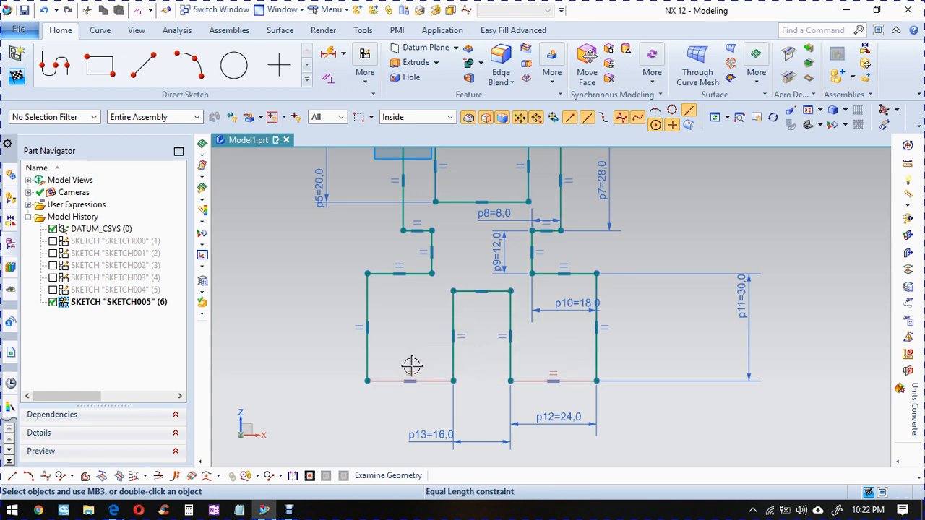
- Check the drawing in Edge and dimension the bottom notch's vertical side to 12 mm in NX with Rapid Dimension
key(alt+Tab)
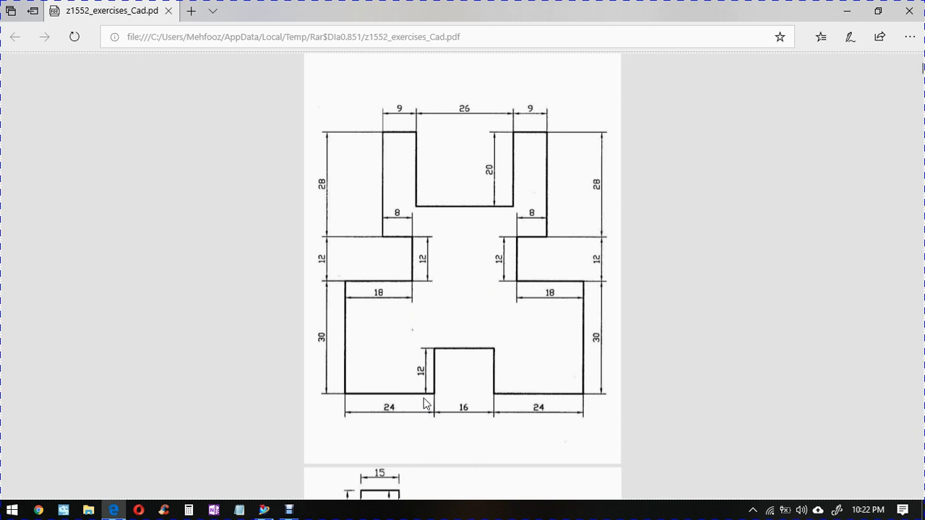
key(alt+Tab)
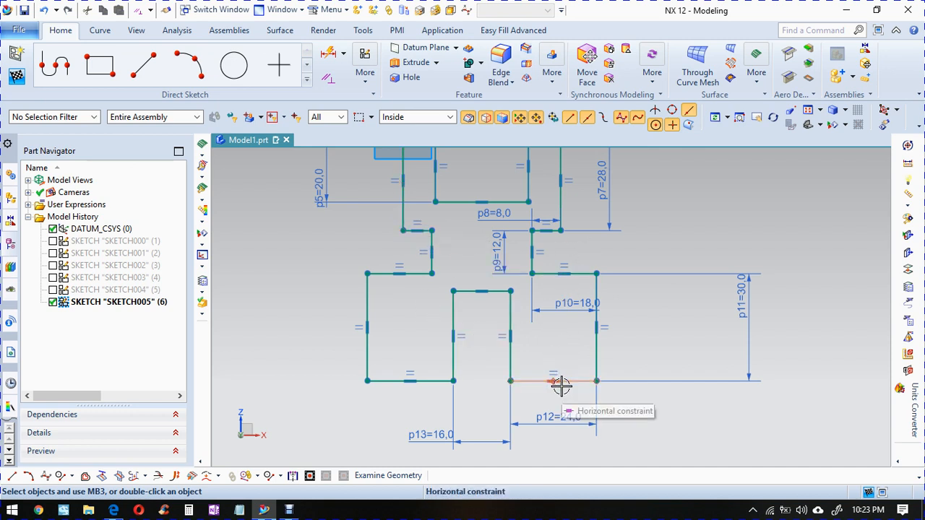
click(329, 56)
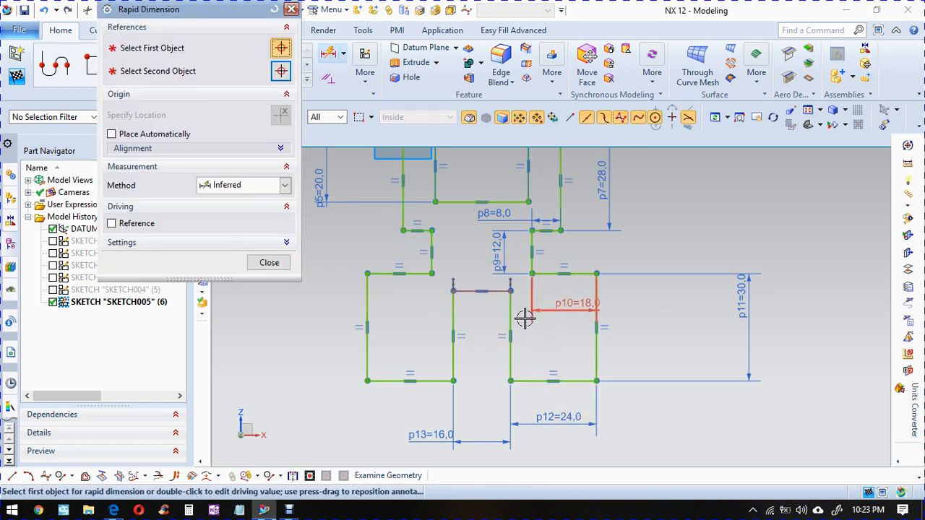
click(504, 315)
click(484, 334)
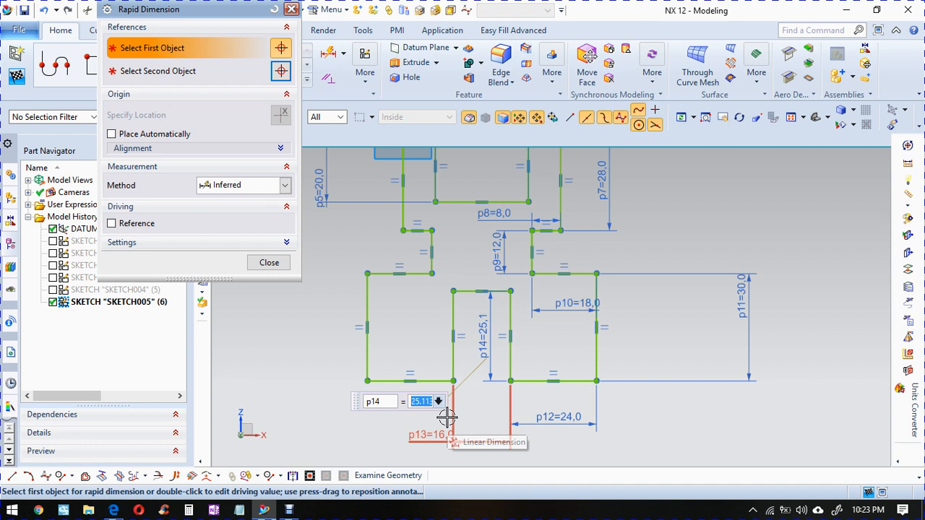
text(12)
key(Return)
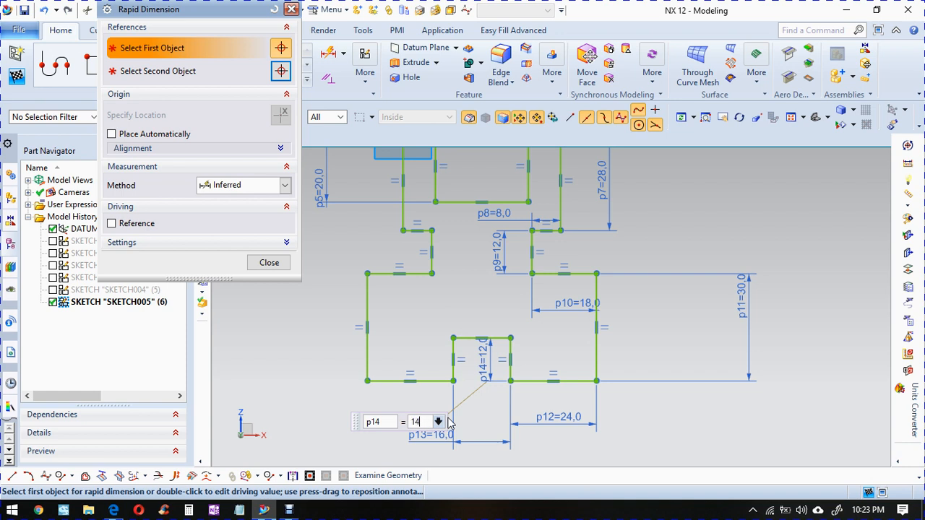
- Try 14 and 13 mm for the bottom notch's height dimension, and restore it to 12 mm
key(Return)
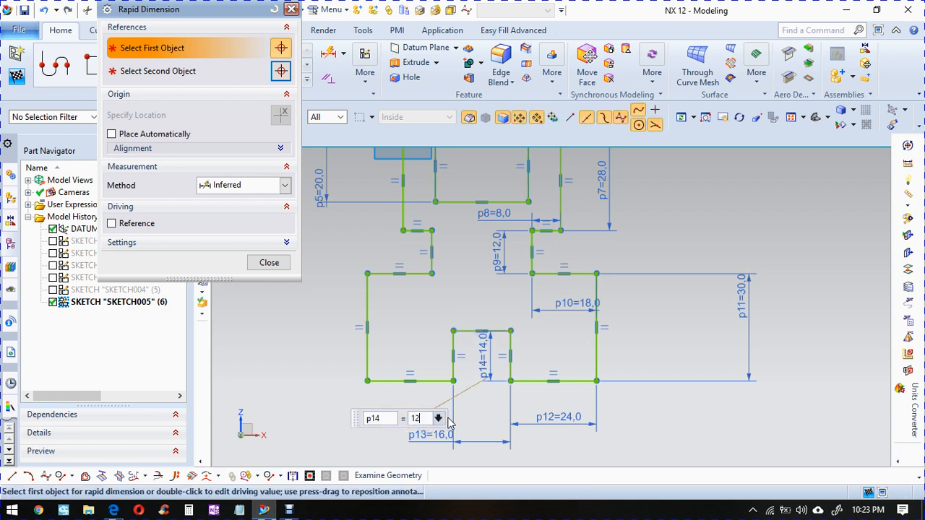
text(13)
key(Return)
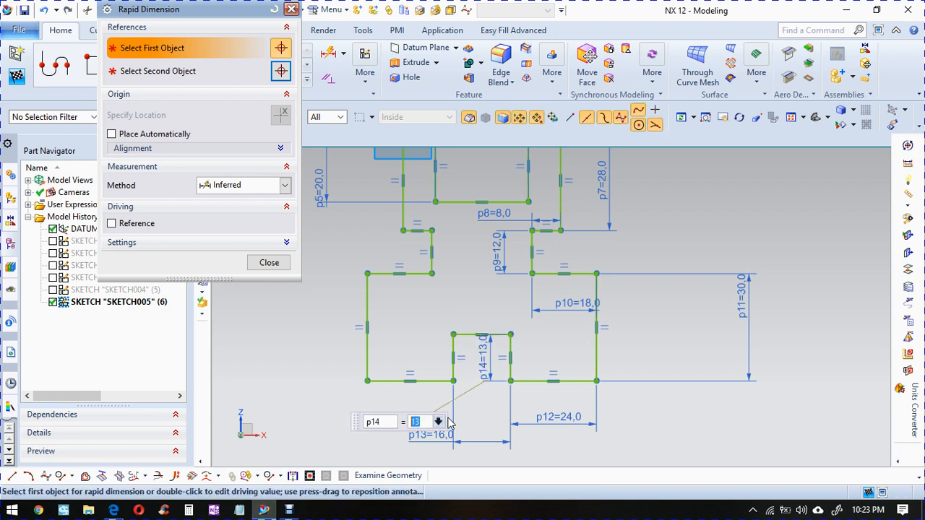
text(12)
key(Return)
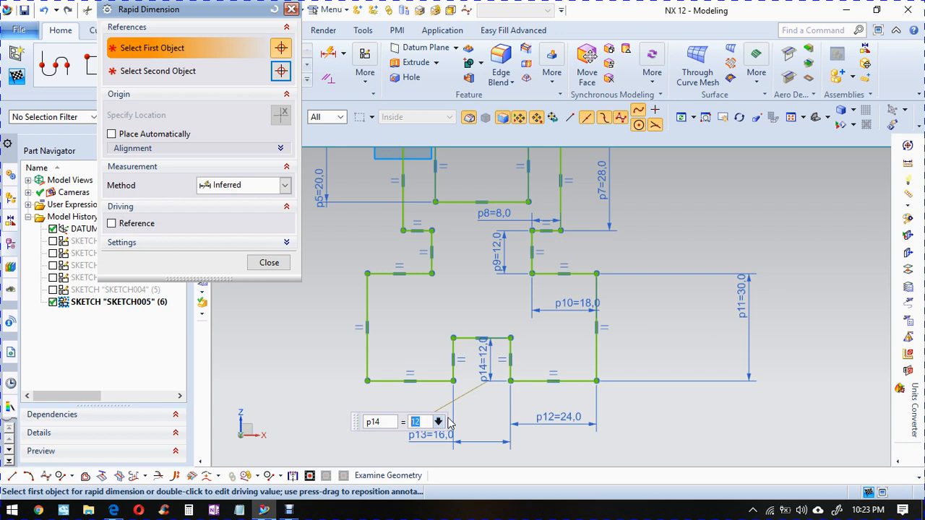
- Close Rapid Dimension and finish the profile sketch
click(270, 264)
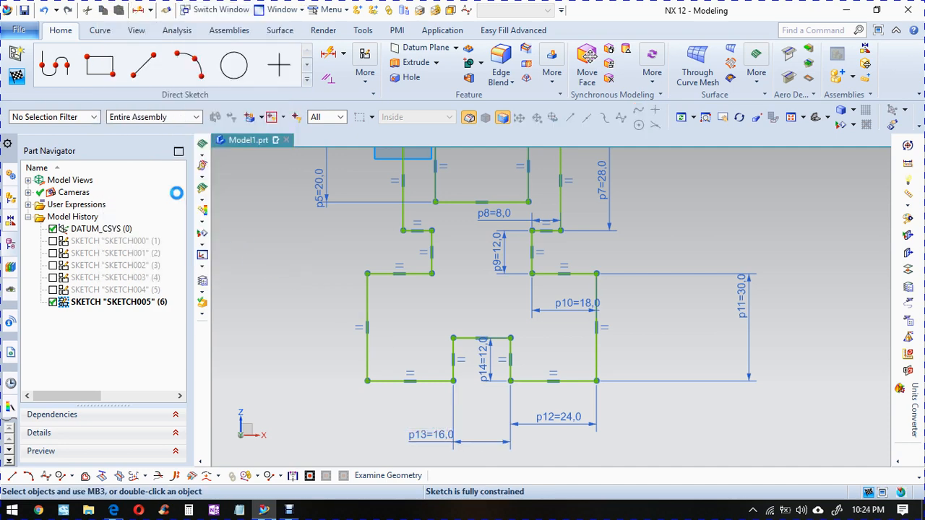
click(16, 75)
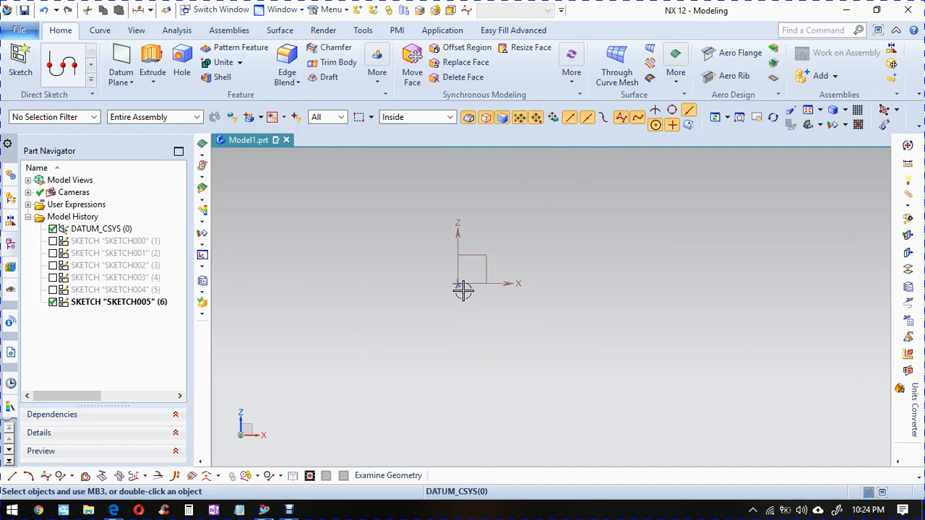
scroll(455, 293, up, 5)
scroll(452, 300, down, 1)
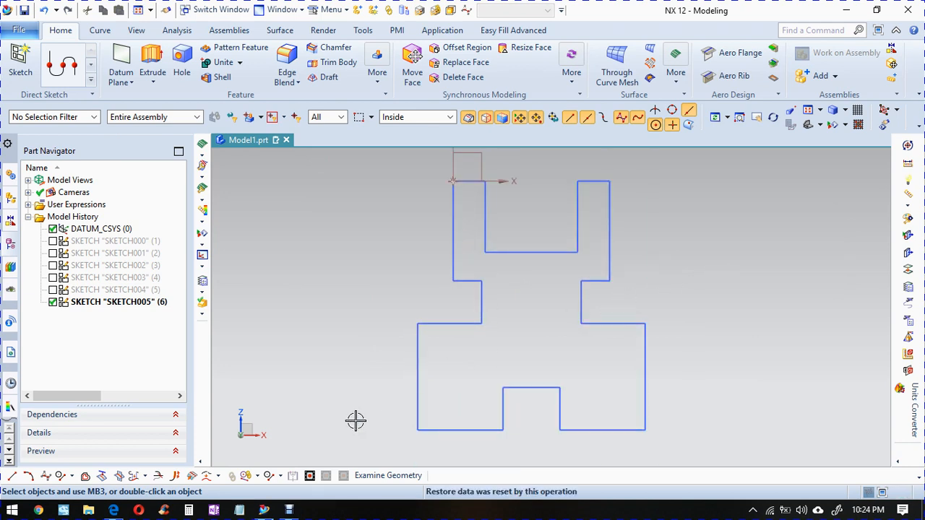
- Switch to Edge and look through the following exercise drawings in the PDF
click(113, 510)
scroll(351, 250, down, 4)
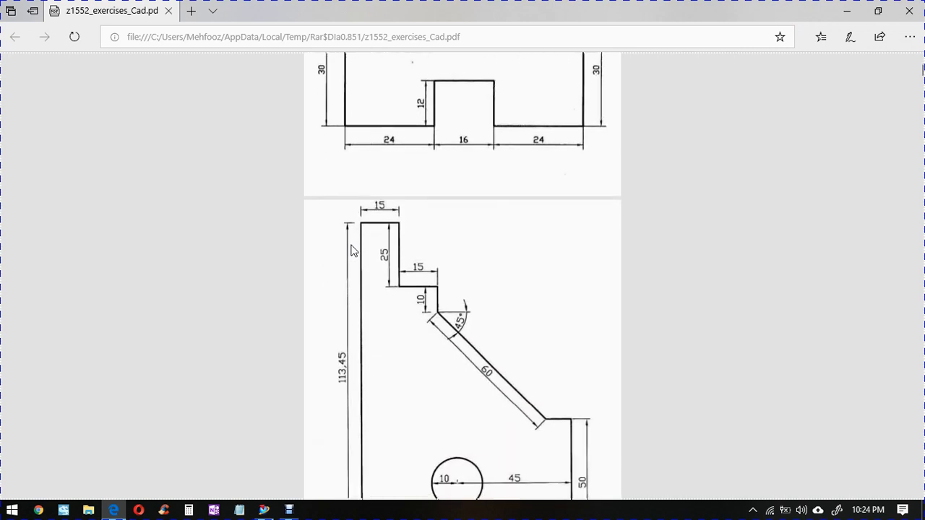
scroll(352, 249, down, 10)
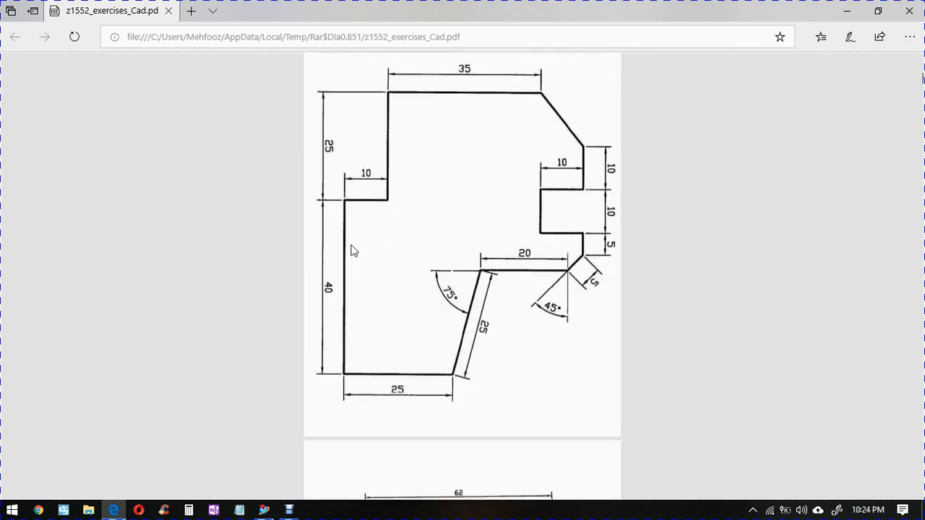
scroll(352, 249, down, 1)
scroll(520, 317, down, 3)
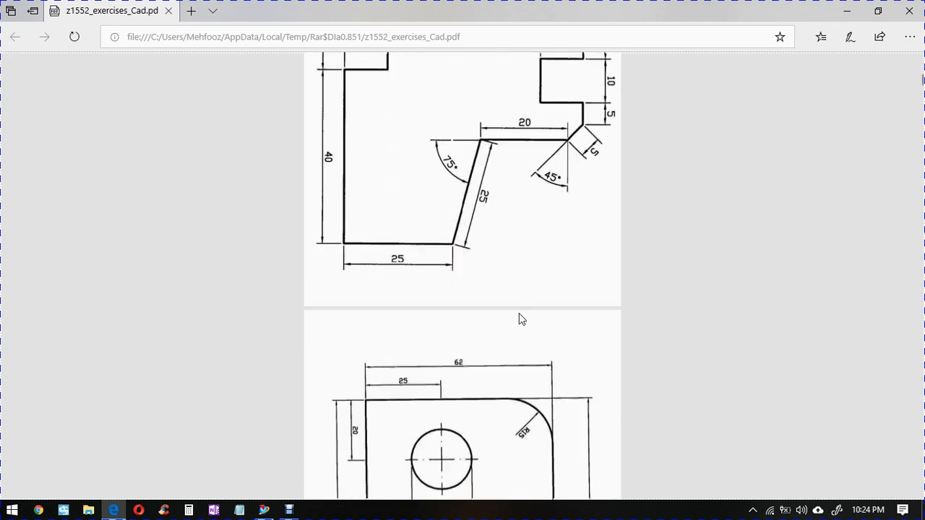
scroll(534, 289, down, 12)
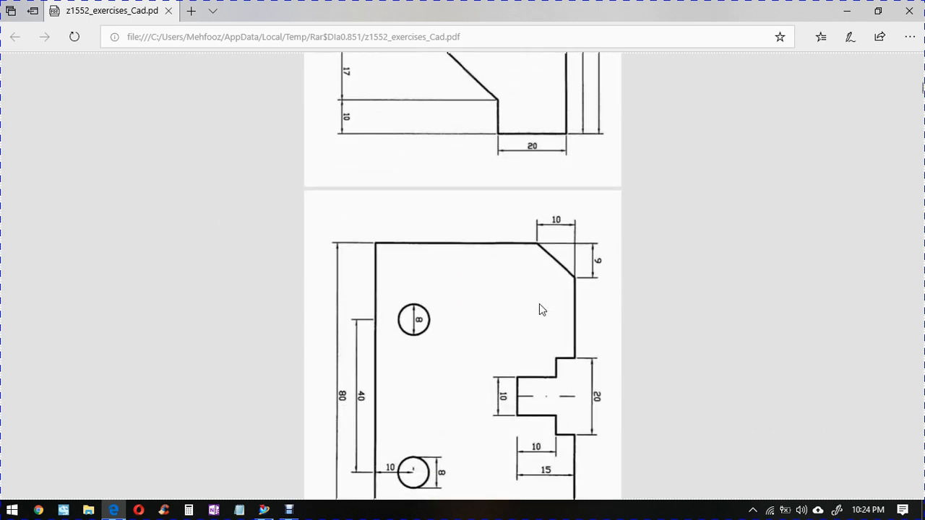
- Return to NX and reopen the finished profile sketch for editing
click(264, 510)
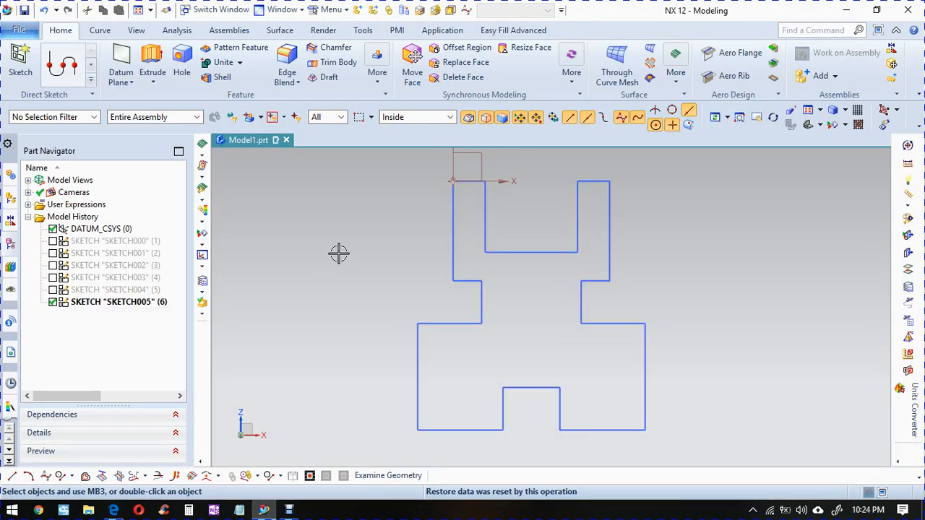
double_click(473, 431)
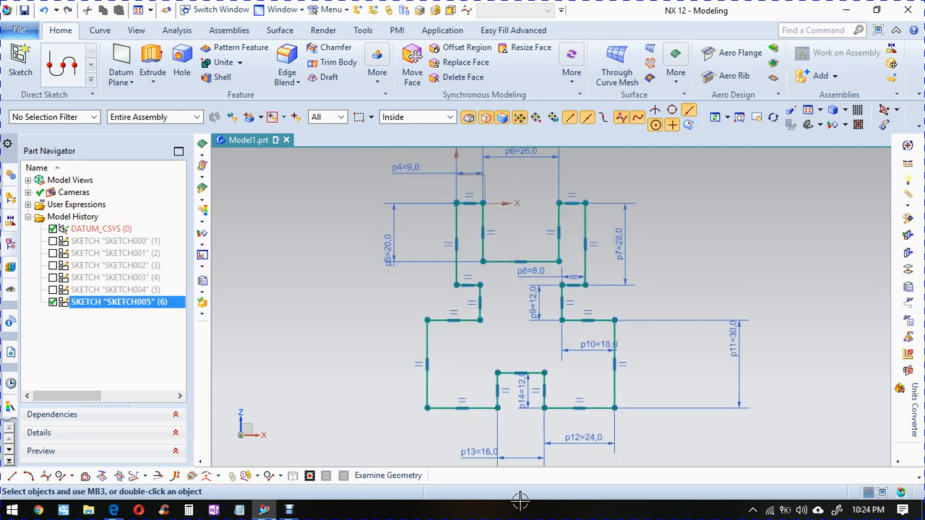